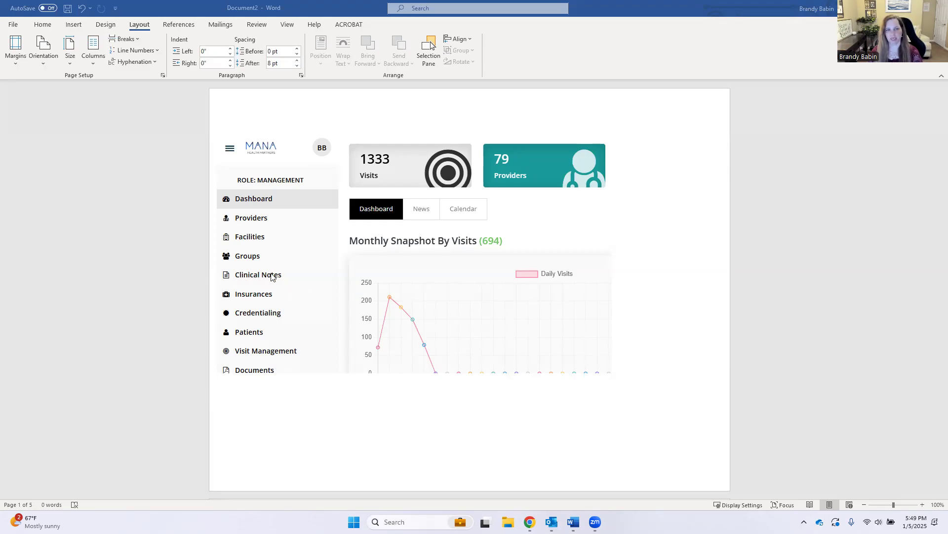
# - Review the document's screenshots showing the path from Clinical Notes through NP Clinical Note to creating a new initial note
pyautogui.scroll(-6, 476, 312)
pyautogui.scroll(-2, 476, 317)
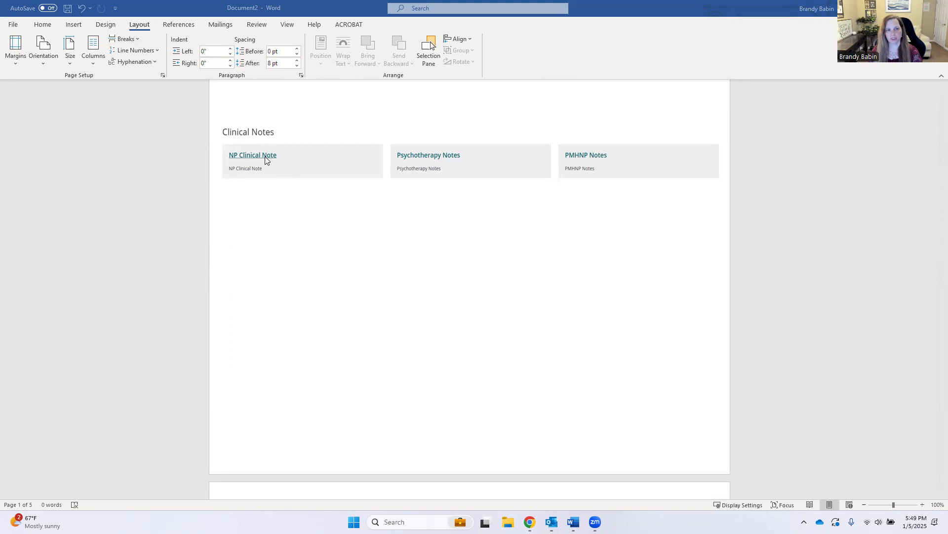
pyautogui.scroll(-8, 357, 247)
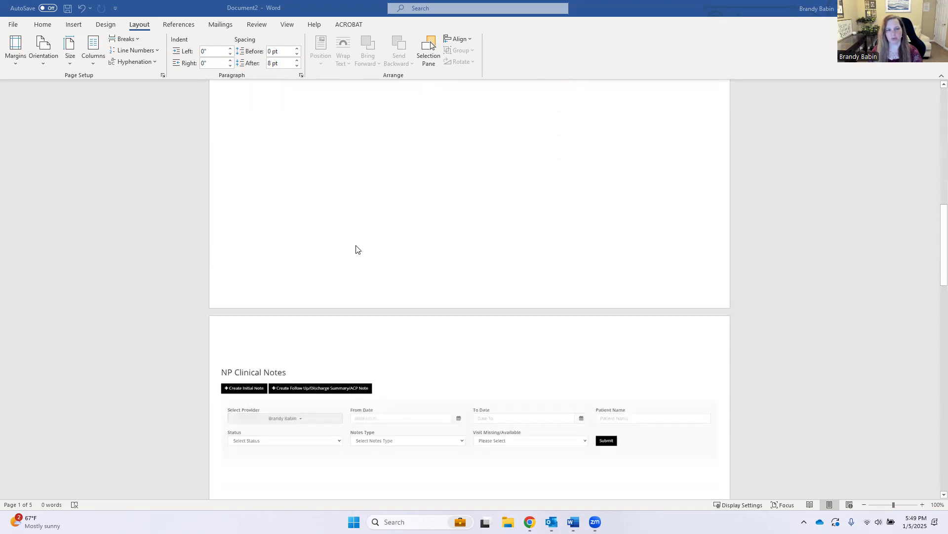
pyautogui.scroll(-2, 358, 257)
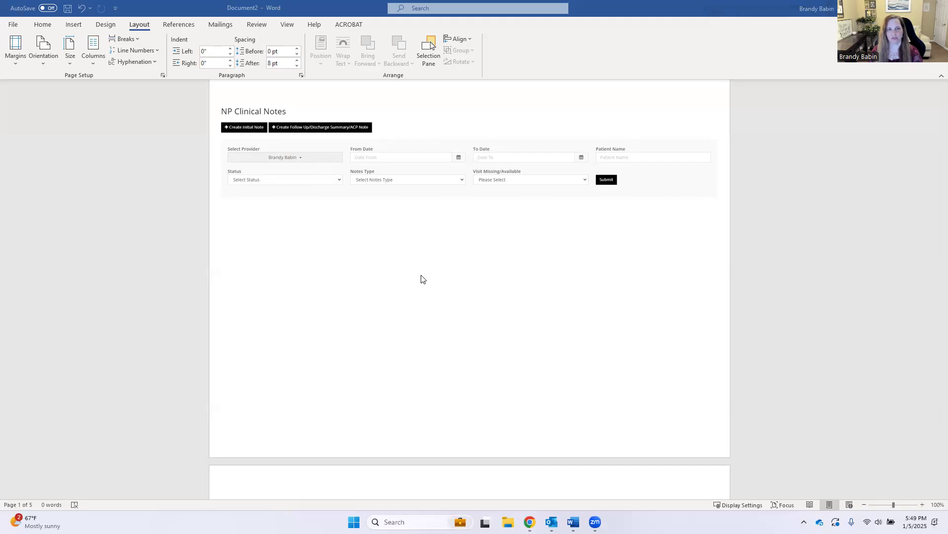
pyautogui.scroll(-8, 421, 279)
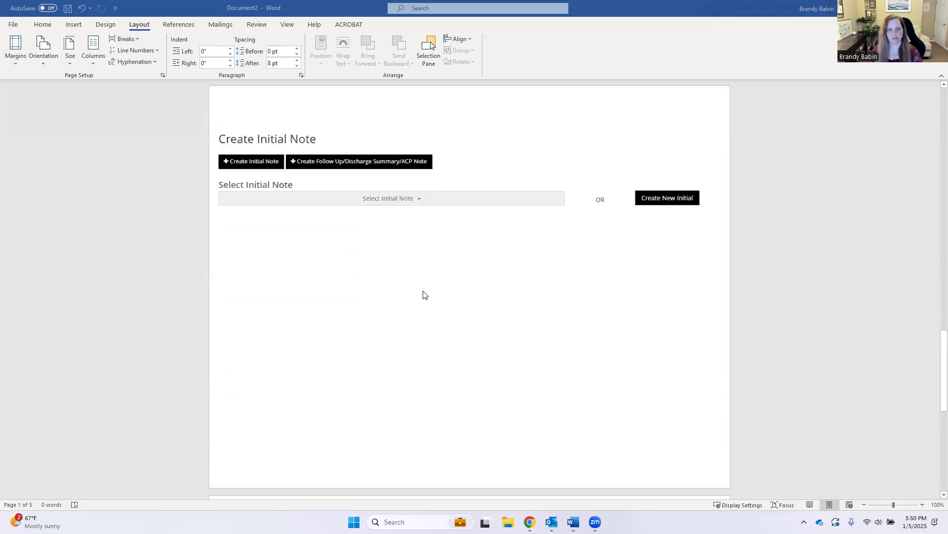
pyautogui.scroll(-1, 423, 295)
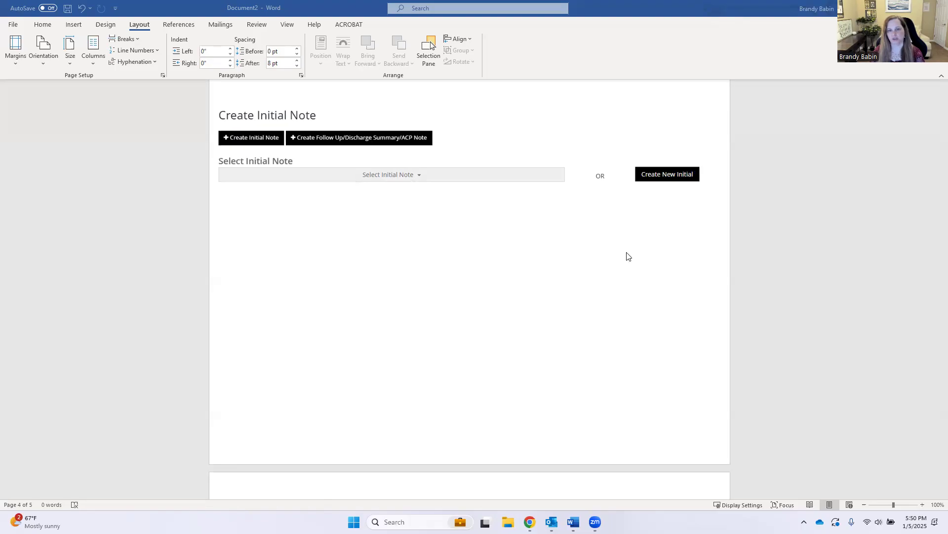
pyautogui.scroll(-2, 627, 256)
pyautogui.scroll(-3, 648, 276)
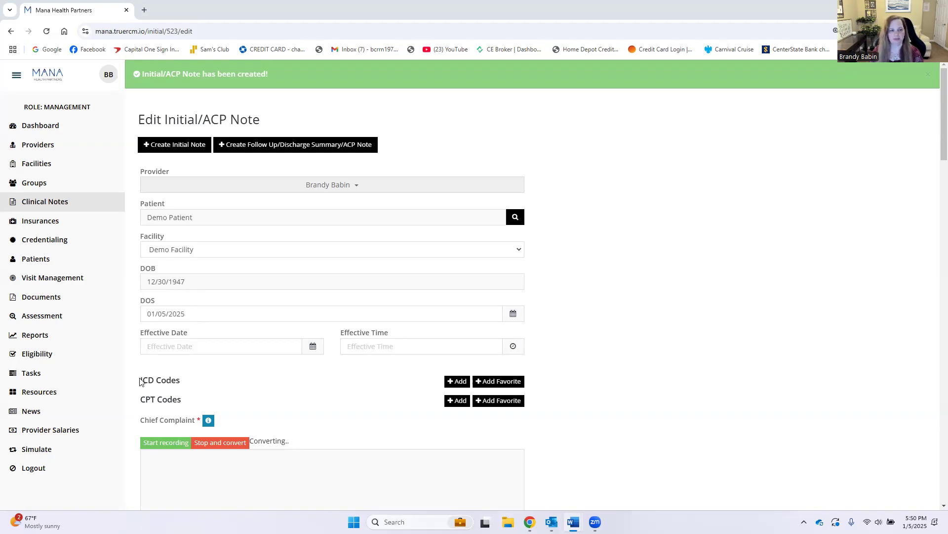
# - In the note form open in the browser, consult the Chief Complaint guidance and enter "Admit, DM II" as the chief complaint
pyautogui.moveTo(141, 379); pyautogui.dragTo(182, 403)
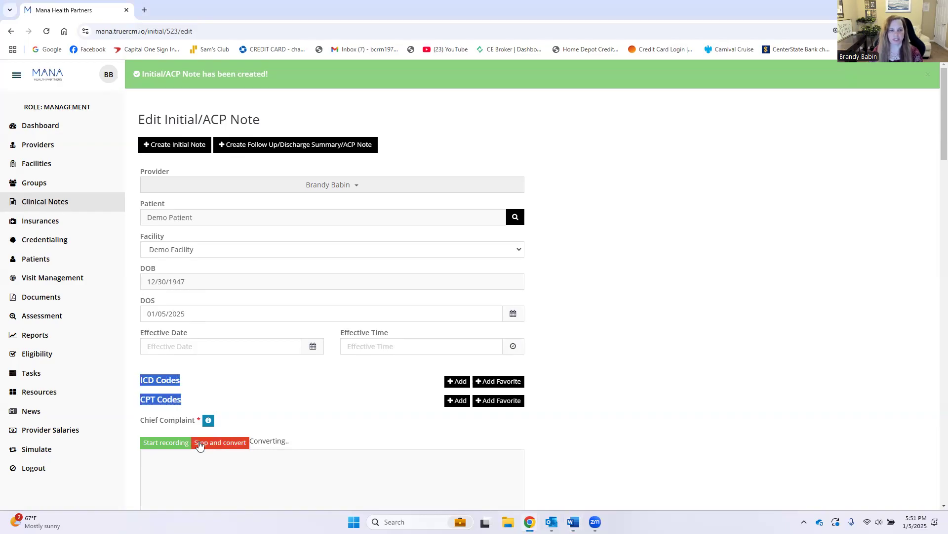
pyautogui.click(226, 384)
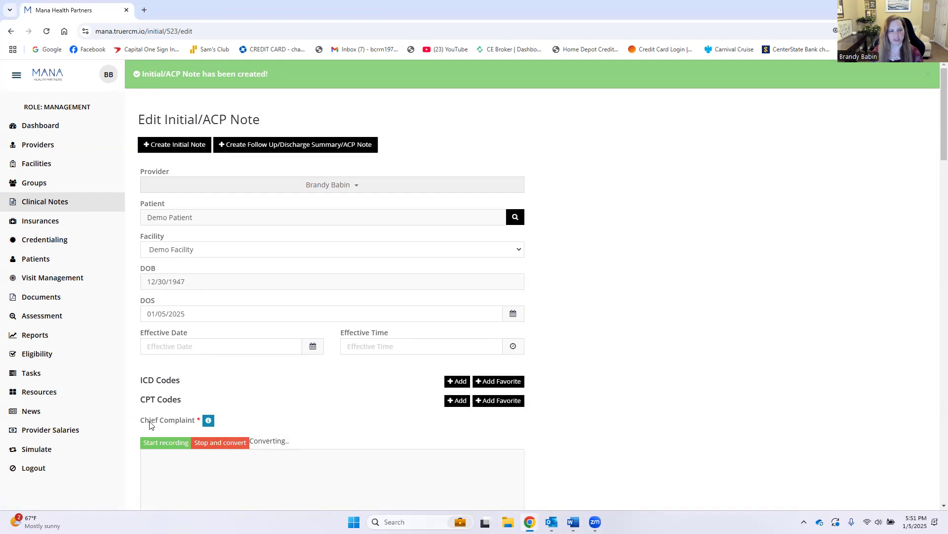
pyautogui.scroll(-1, 187, 423)
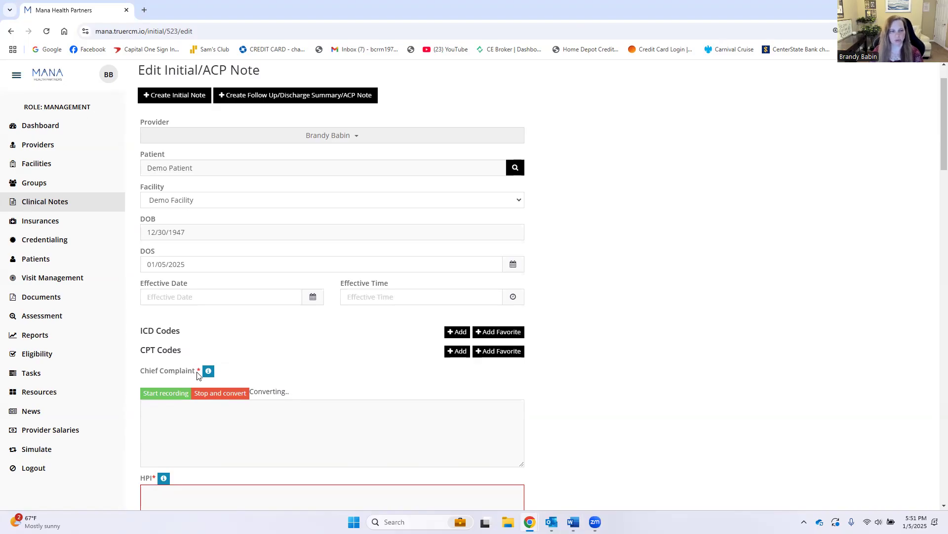
pyautogui.moveTo(208, 374)
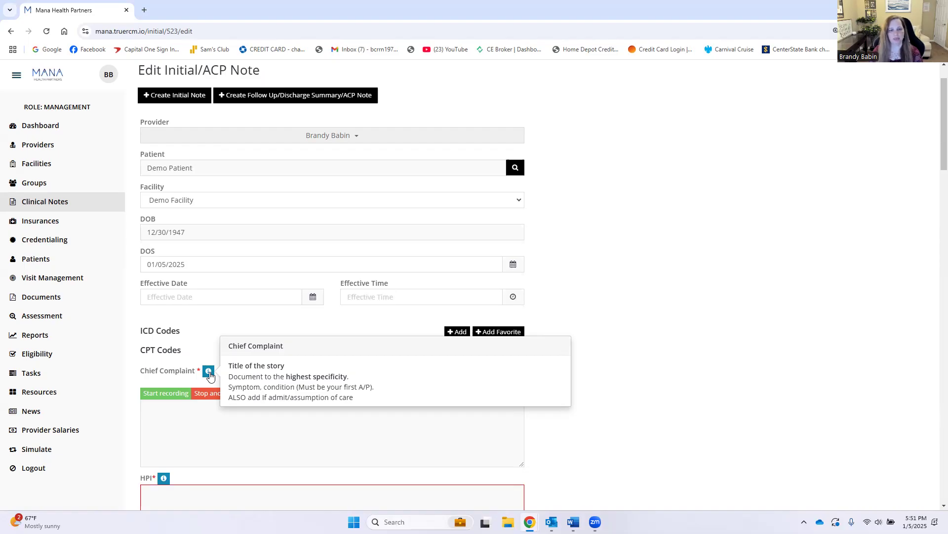
pyautogui.click(188, 432)
pyautogui.write('Admit')
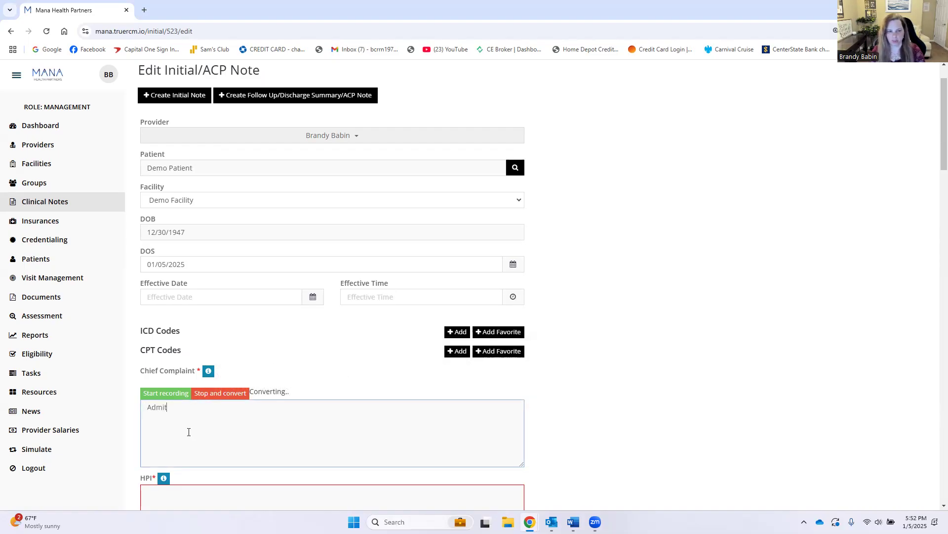
pyautogui.write(', DM II')
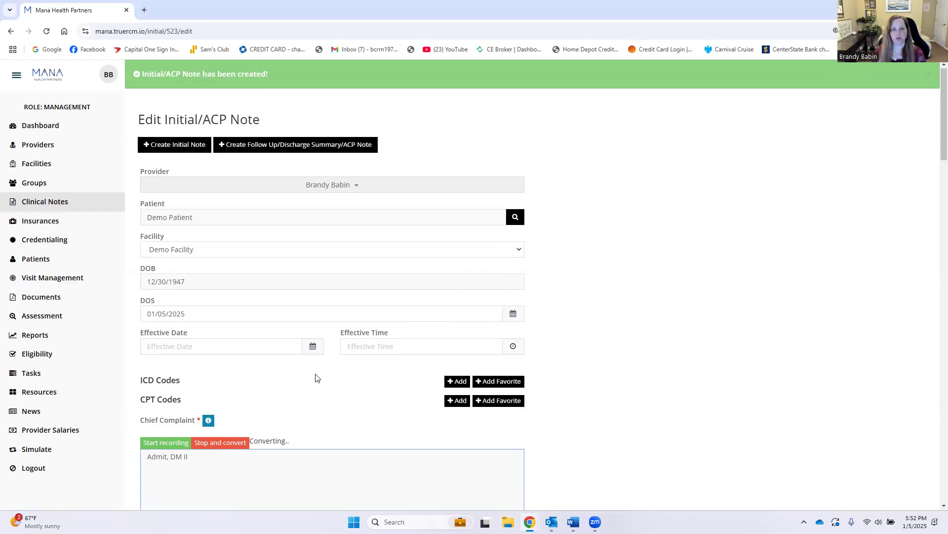
# - Fill in the Allergies section of the note with "No Known Allergies"
pyautogui.scroll(-3, 316, 379)
pyautogui.scroll(-2, 292, 379)
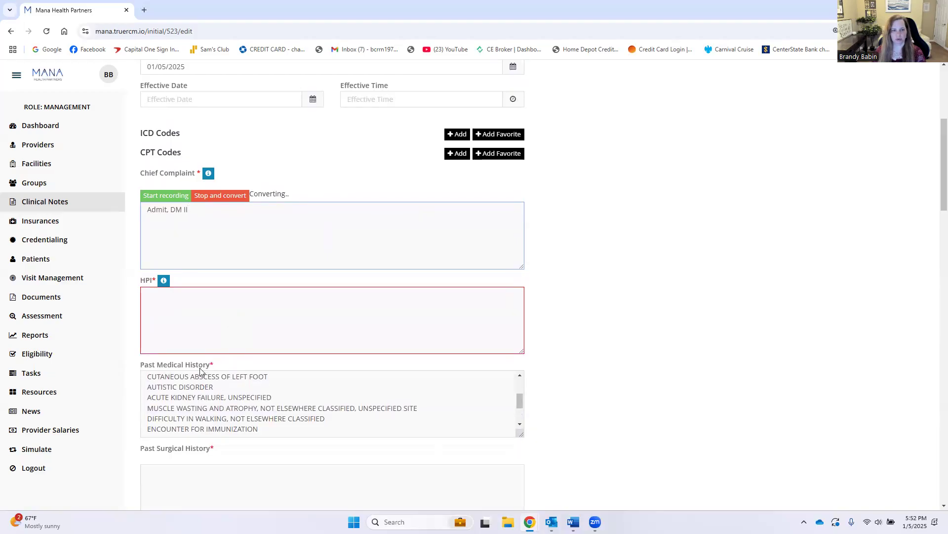
pyautogui.scroll(-3, 199, 377)
pyautogui.scroll(-7, 227, 443)
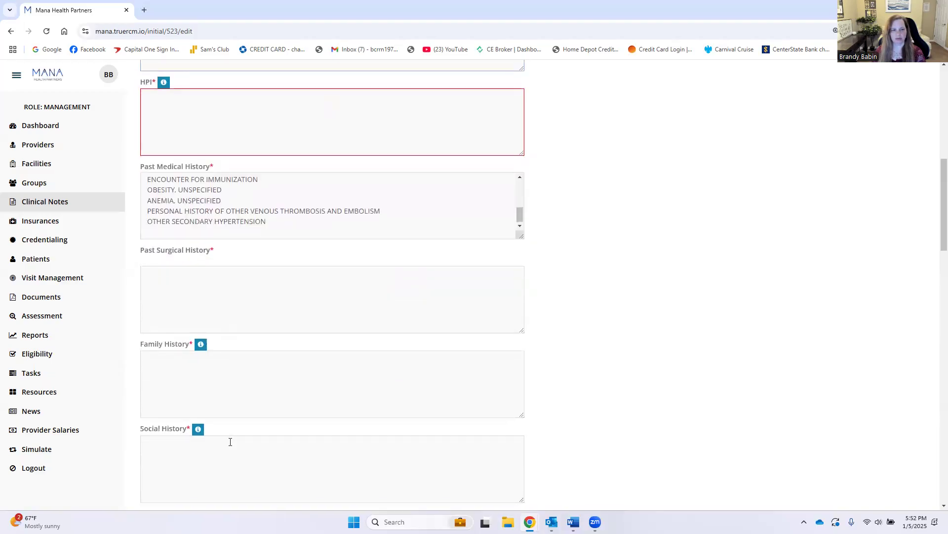
pyautogui.scroll(-2, 230, 440)
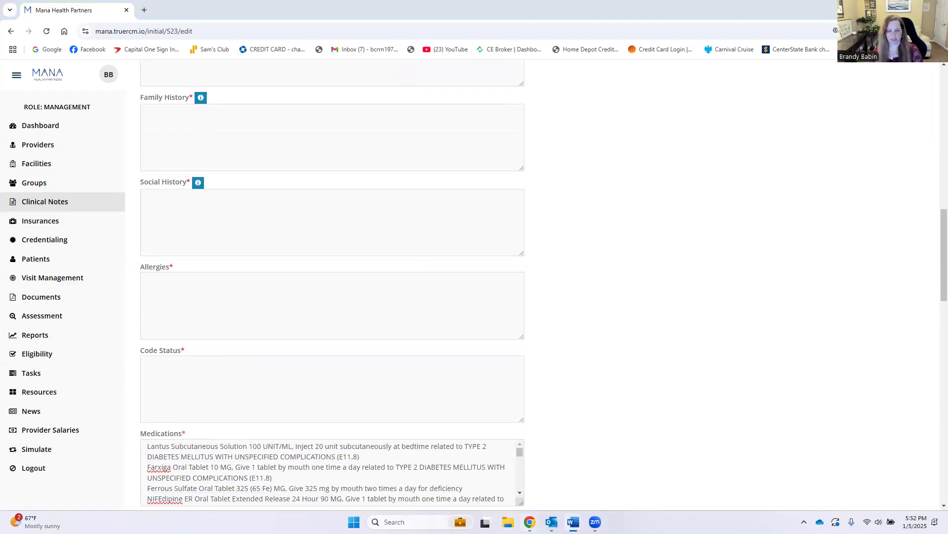
pyautogui.click(178, 315)
pyautogui.write('No Known Allergies')
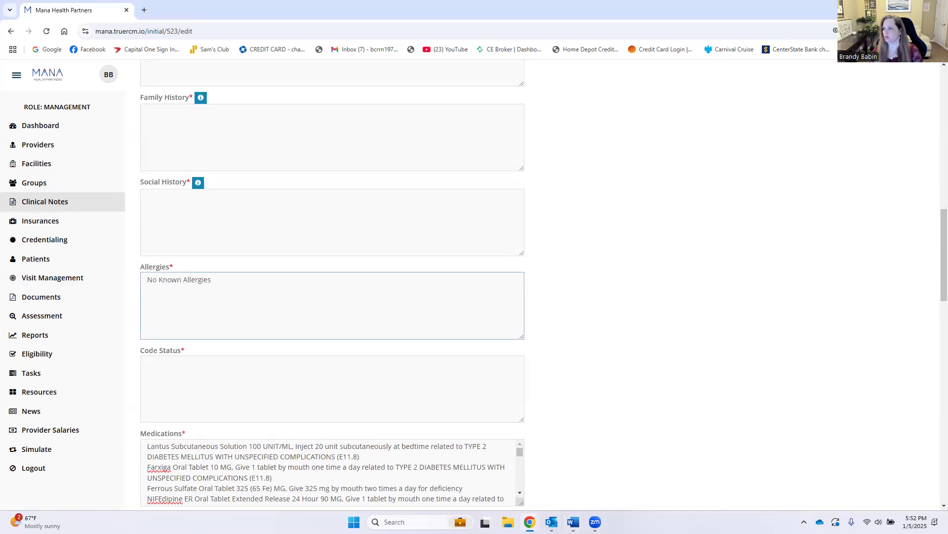
# - Fill in the Code Status section of the note with "FULL CODE"
pyautogui.hotkey('alt', 'Tab')
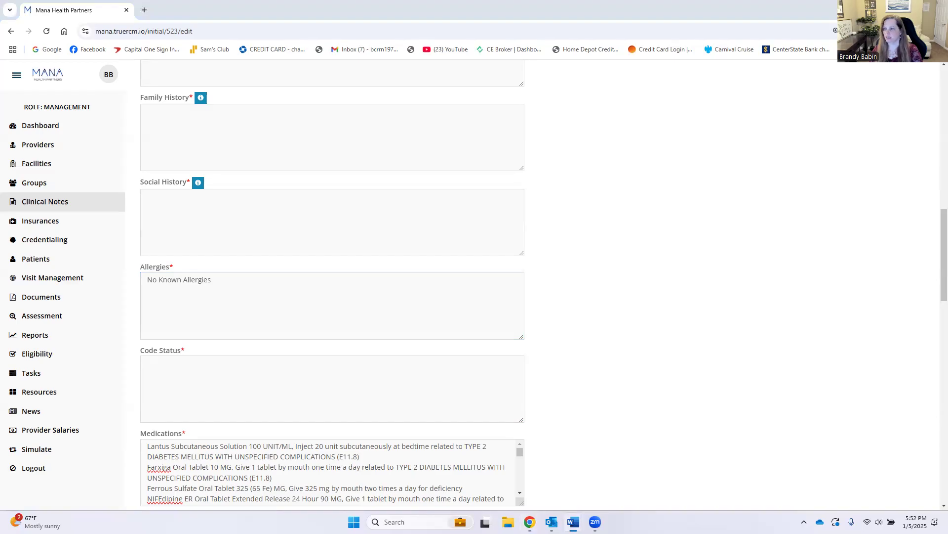
pyautogui.click(193, 384)
pyautogui.write('FULL CODE')
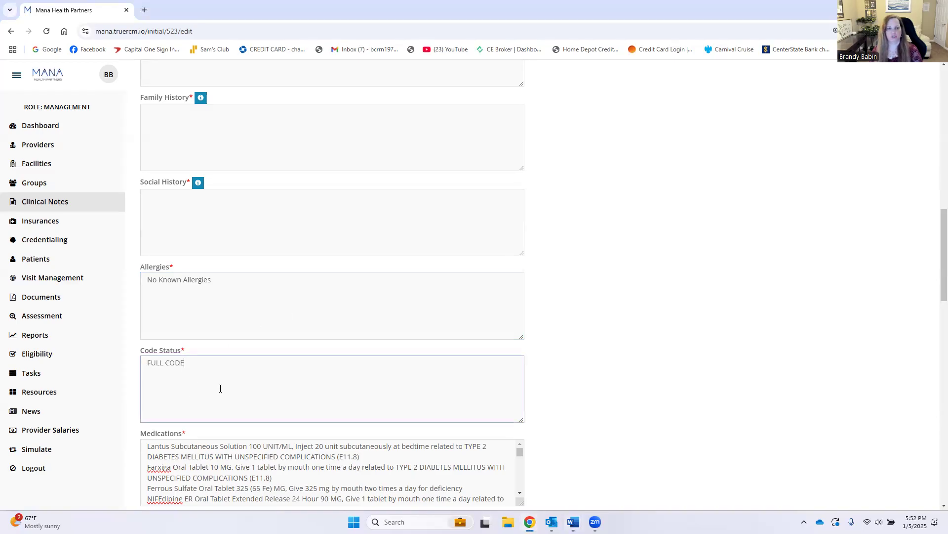
# - Keep the session signed in and insert the Age template sentence into the empty HPI section
pyautogui.scroll(-2, 221, 388)
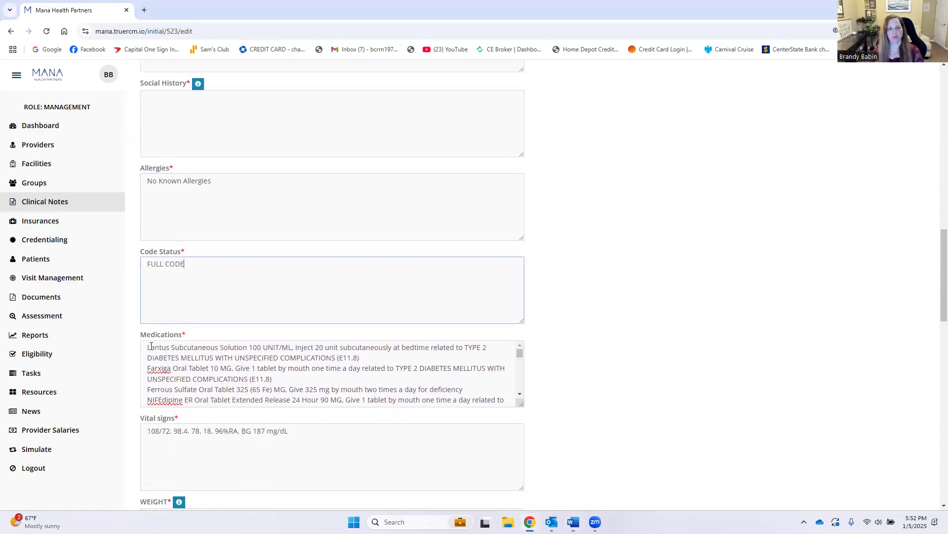
pyautogui.scroll(-5, 178, 360)
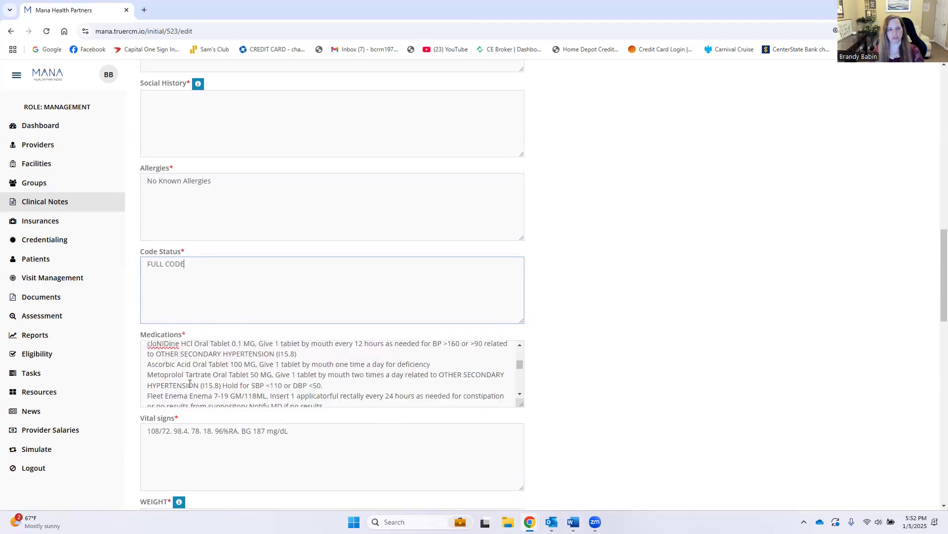
pyautogui.scroll(-2, 582, 390)
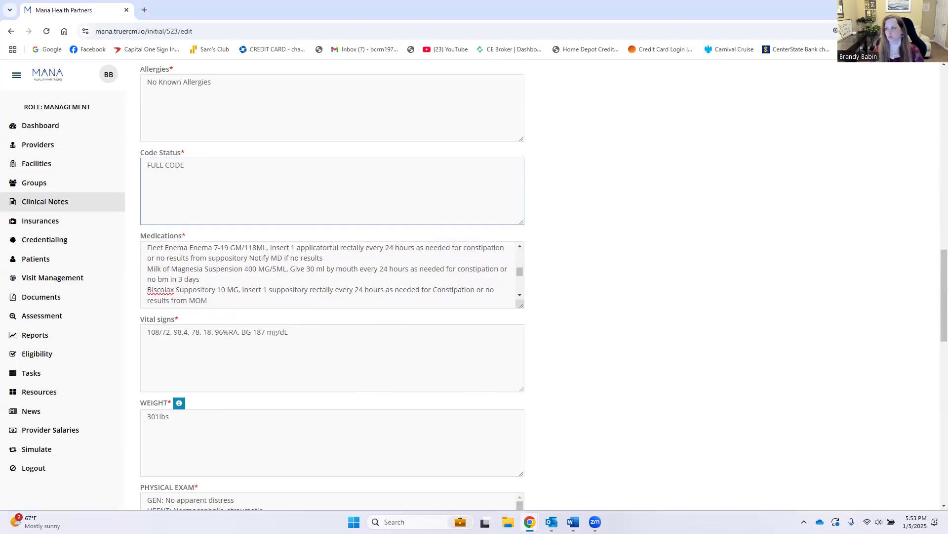
pyautogui.hotkey('alt', 'Tab')
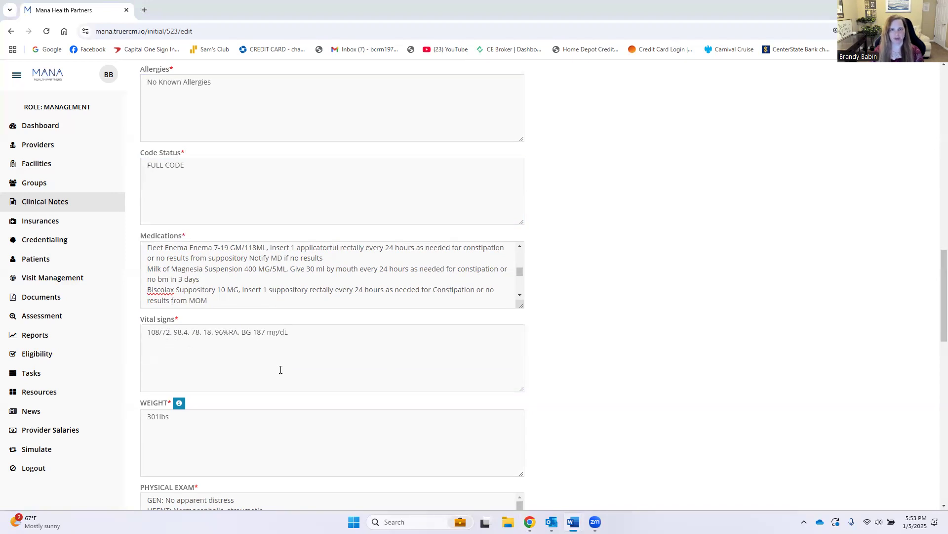
pyautogui.scroll(-4, 287, 352)
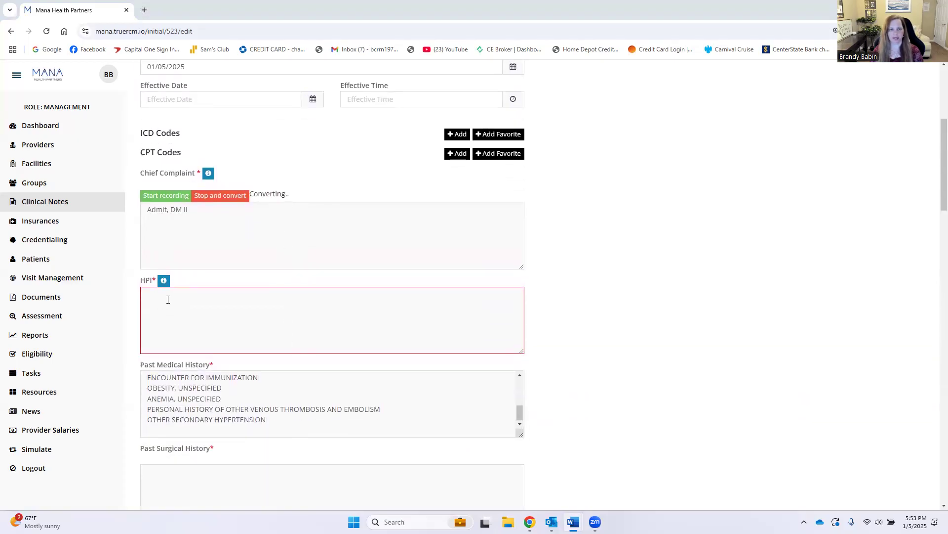
pyautogui.click(168, 300)
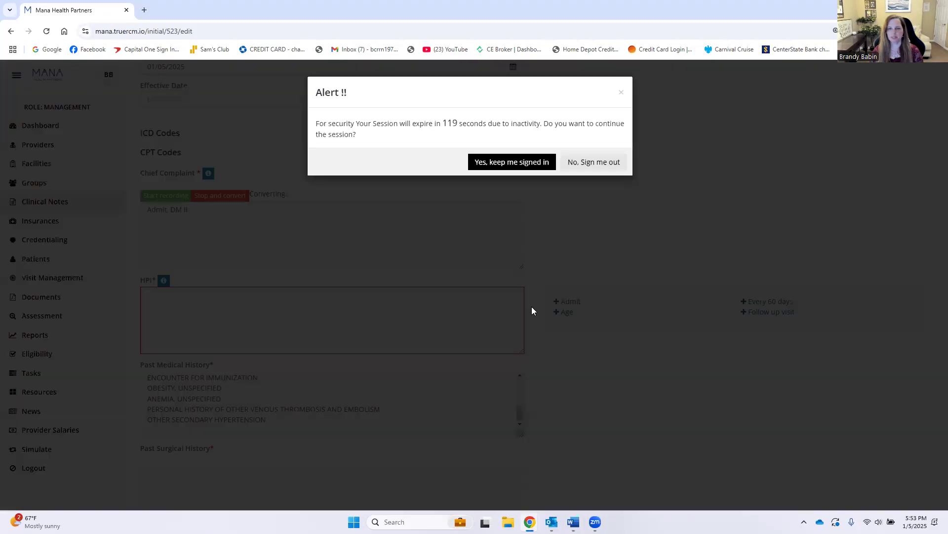
pyautogui.click(536, 162)
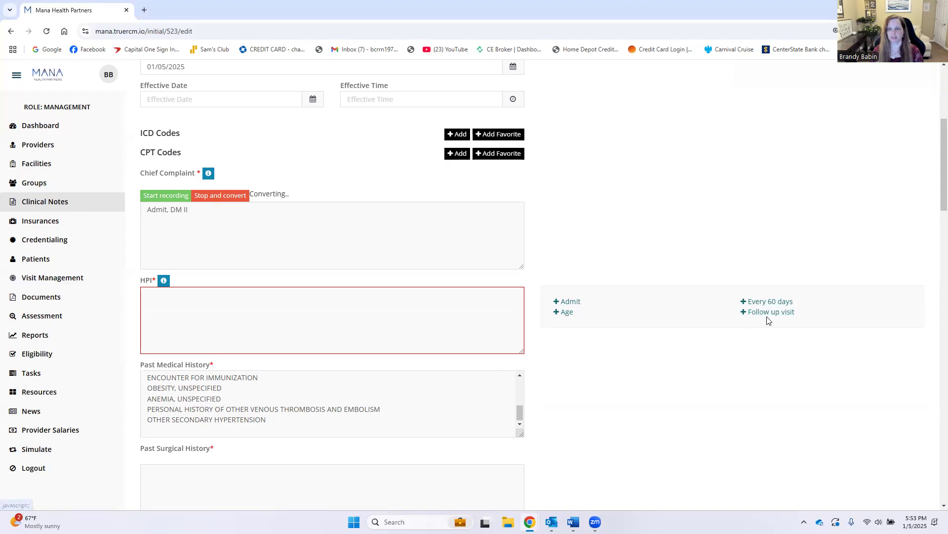
pyautogui.click(566, 314)
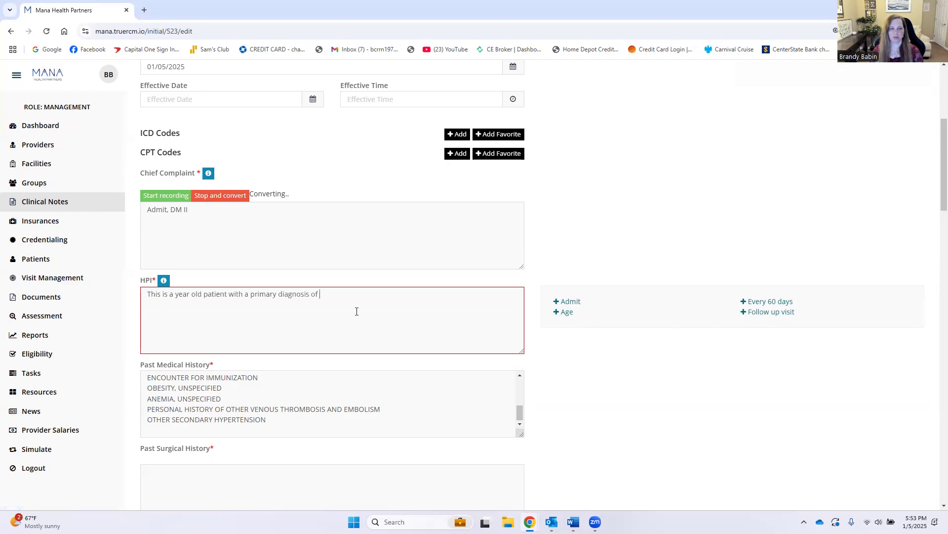
pyautogui.click(176, 294)
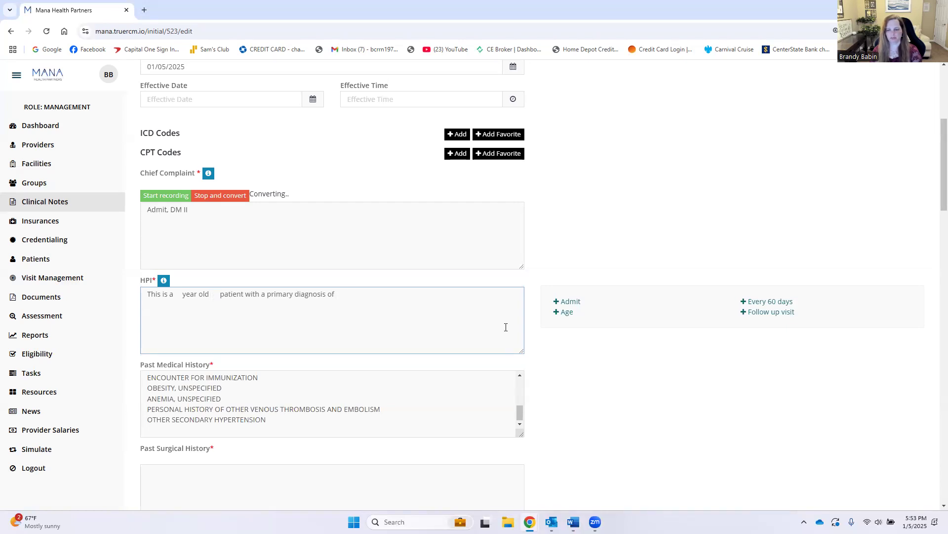
# - Add the Admit template text and, on a new line below it, the Follow up visit template text to the HPI
pyautogui.click(568, 305)
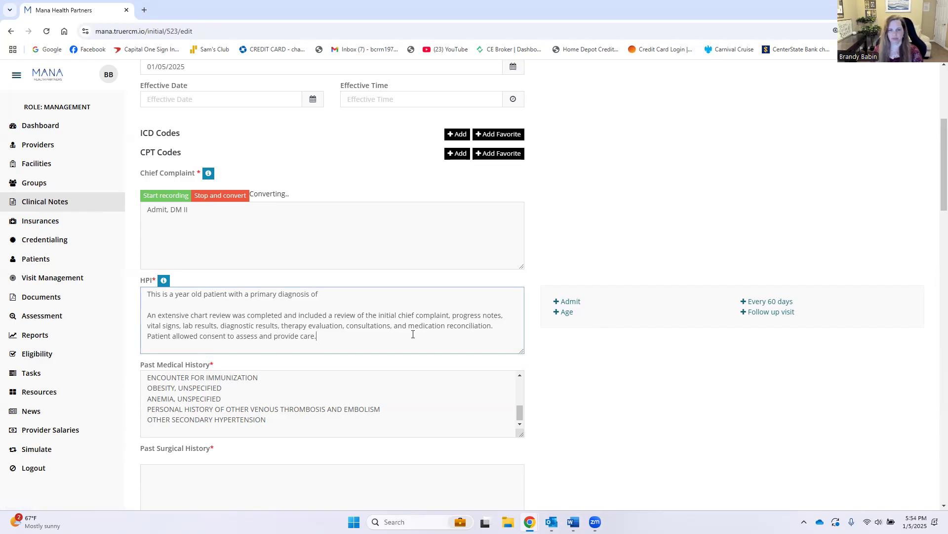
pyautogui.scroll(-1, 301, 317)
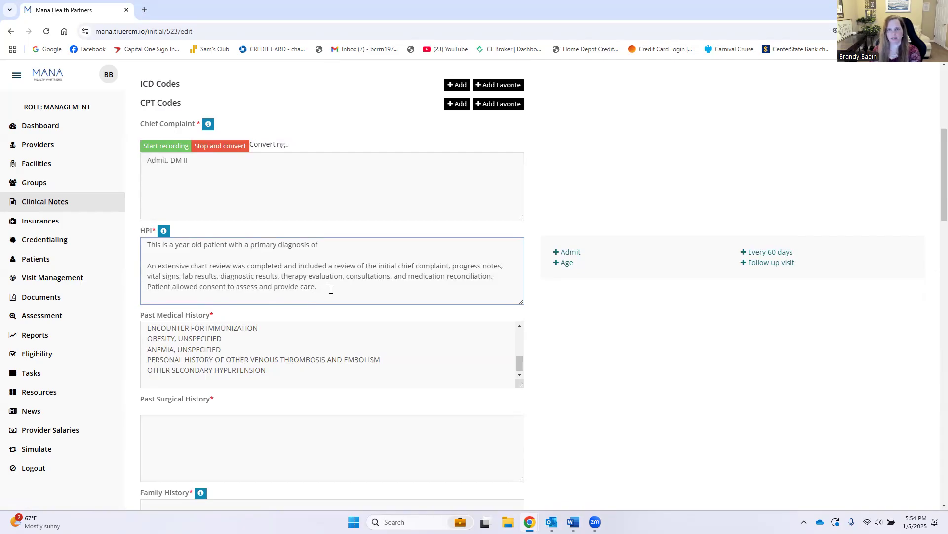
pyautogui.scroll(-1, 452, 279)
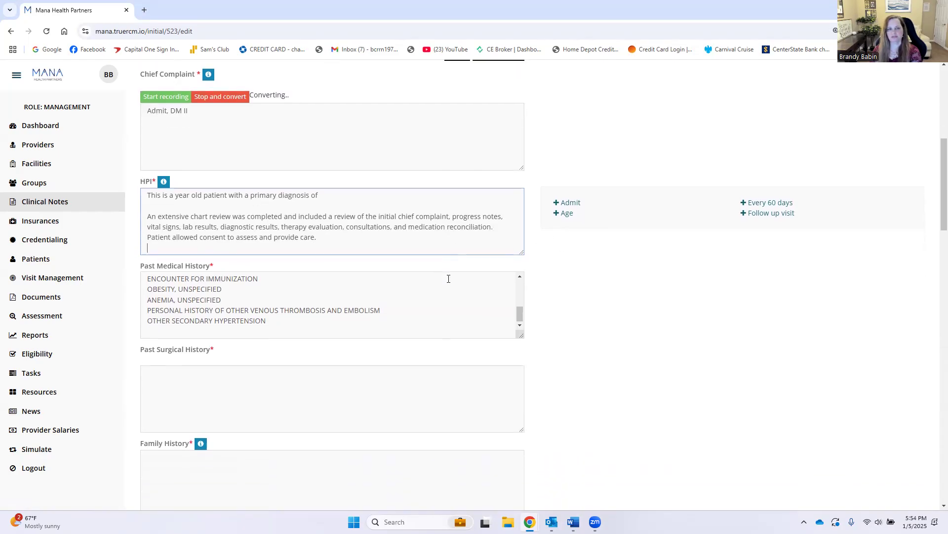
pyautogui.click(783, 216)
pyautogui.scroll(-1, 352, 221)
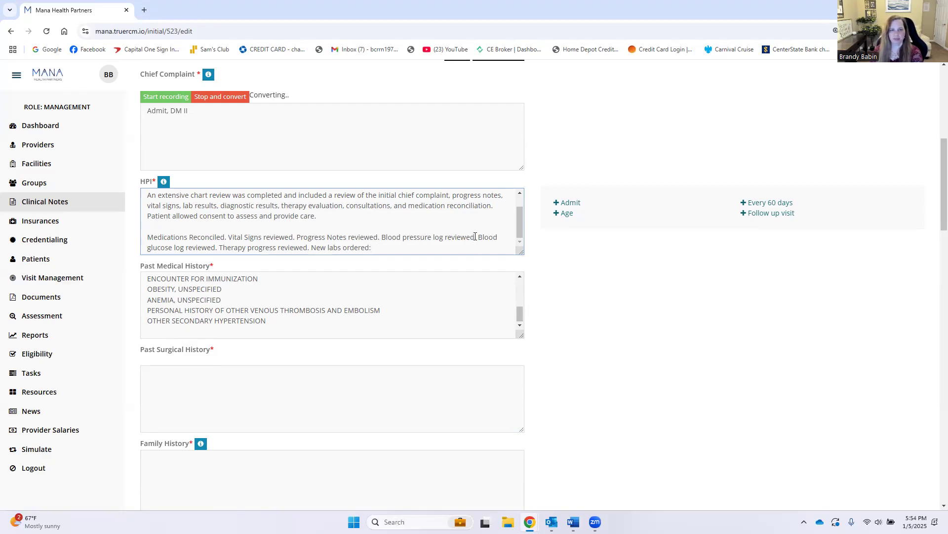
# - Delete the sentence "Blood pressure log reviewed." from the HPI text, keeping the blood glucose log sentence
pyautogui.moveTo(463, 237); pyautogui.dragTo(381, 237)
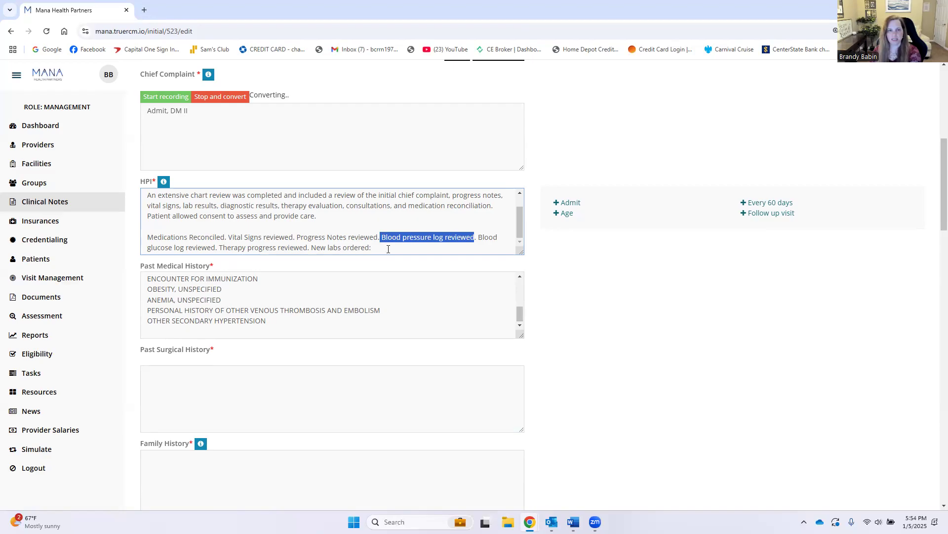
pyautogui.press('BackSpace')
pyautogui.press('BackSpace')
pyautogui.press('BackSpace')
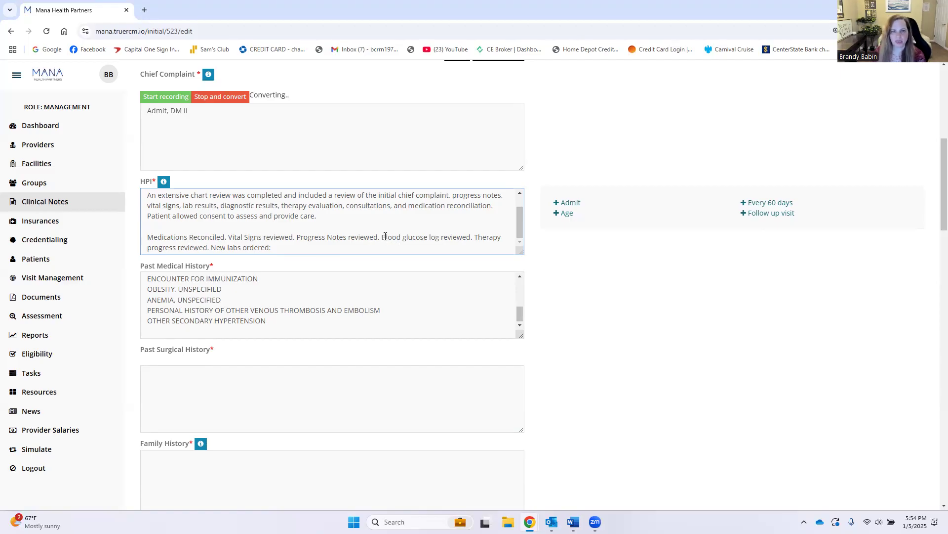
pyautogui.moveTo(383, 239); pyautogui.dragTo(474, 240)
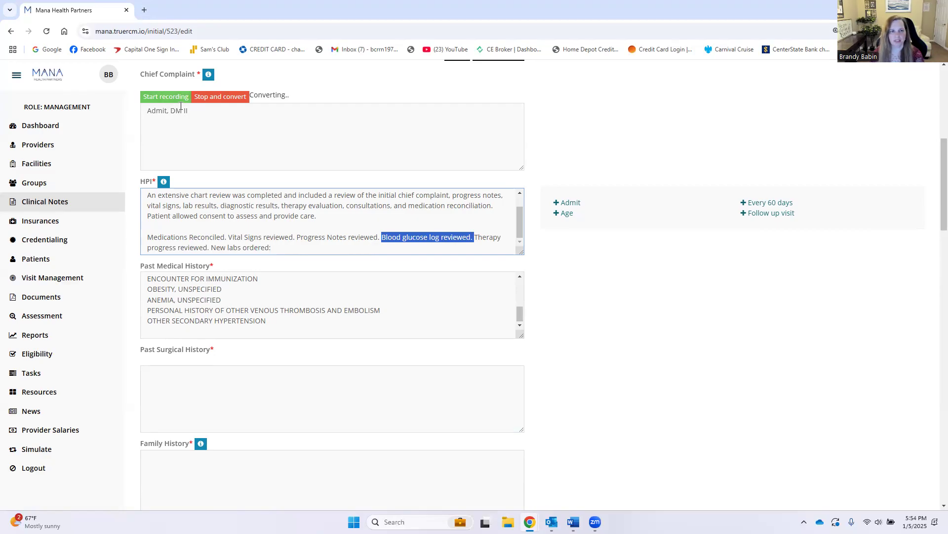
pyautogui.click(385, 244)
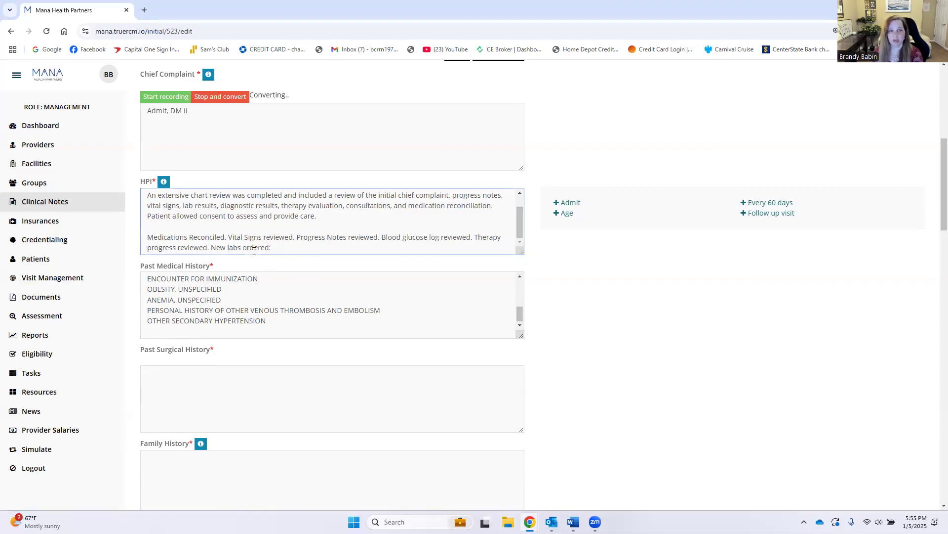
# - End the HPI's "New labs ordered" sentence with a period and add the Every 60 days template text below it
pyautogui.press('BackSpace')
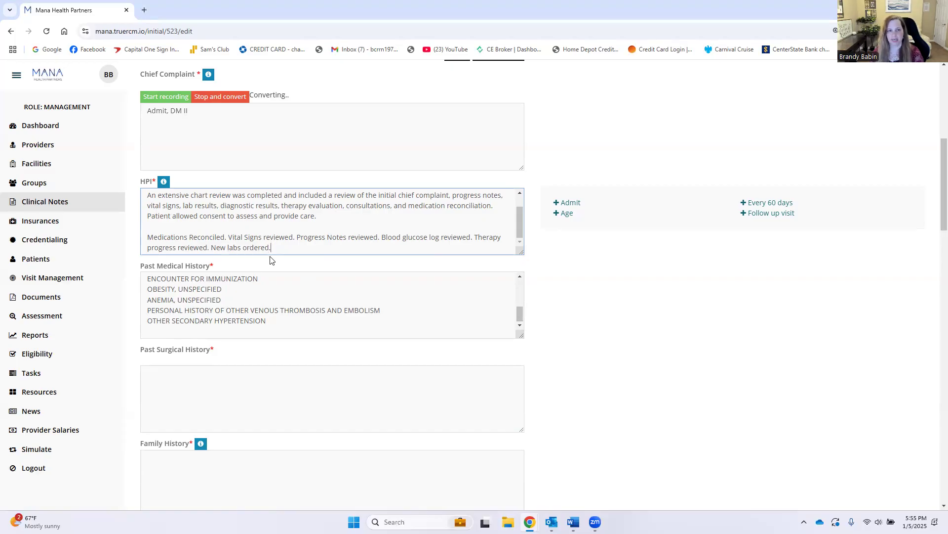
pyautogui.press('Return')
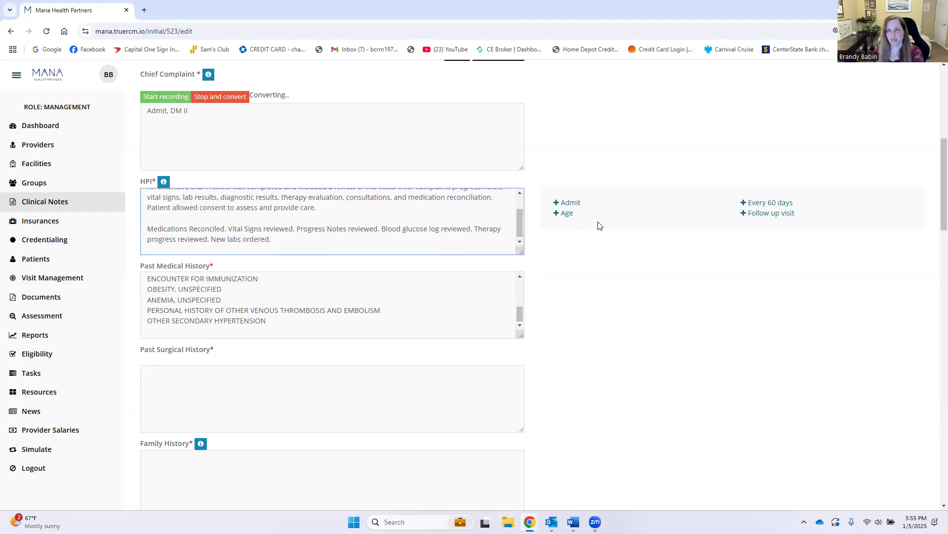
pyautogui.click(763, 206)
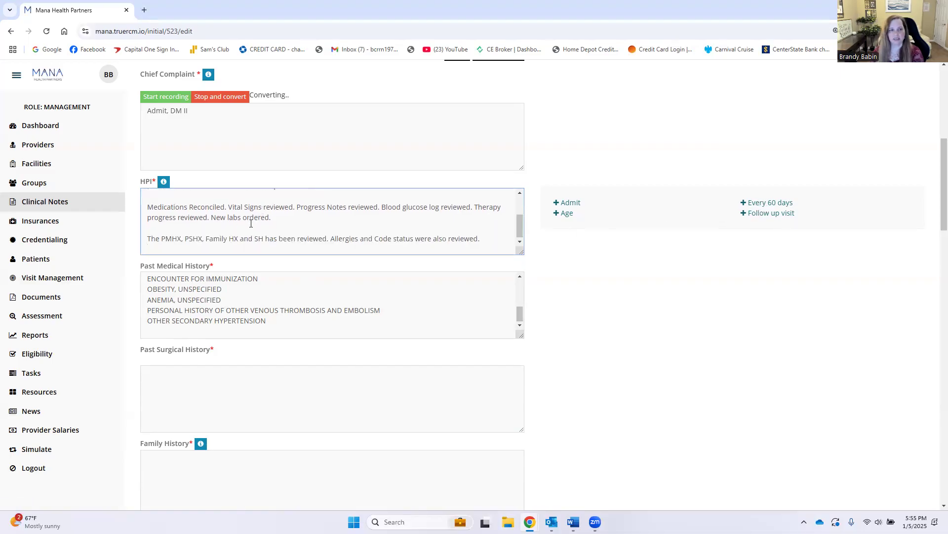
pyautogui.moveTo(166, 237); pyautogui.dragTo(326, 241)
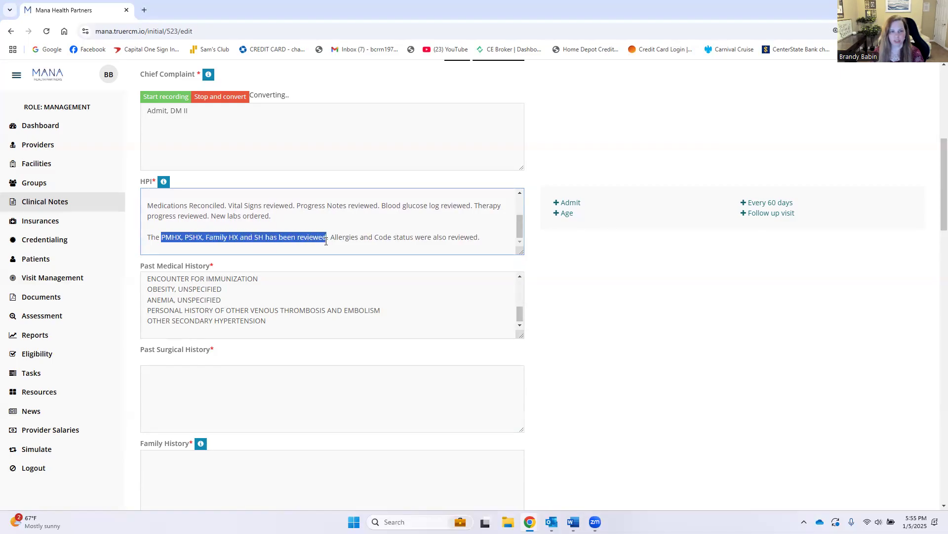
pyautogui.click(329, 247)
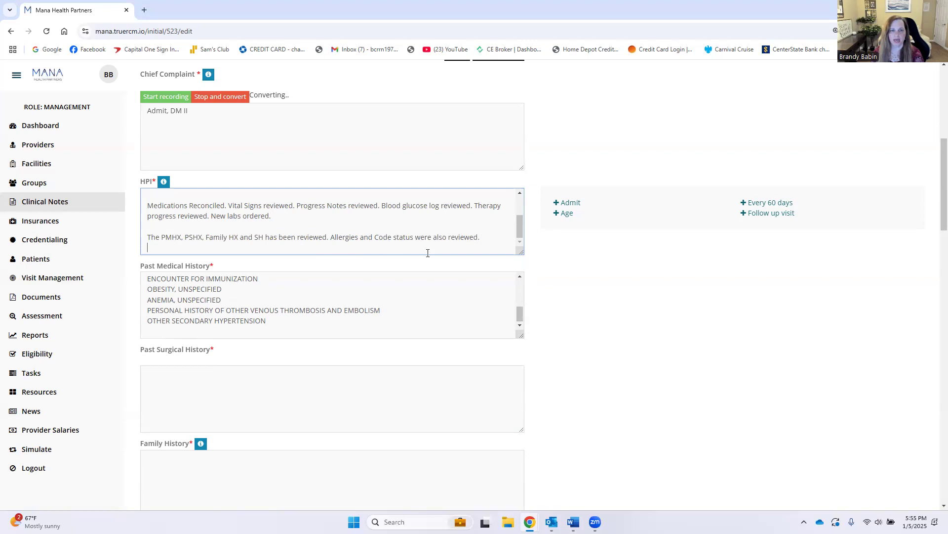
# - Replace the entire HPI text with the copied narrative beginning "45 y/o male with PMH of DM, Anemia, autistic disorder" and review it
pyautogui.hotkey('ctrl', 'a')
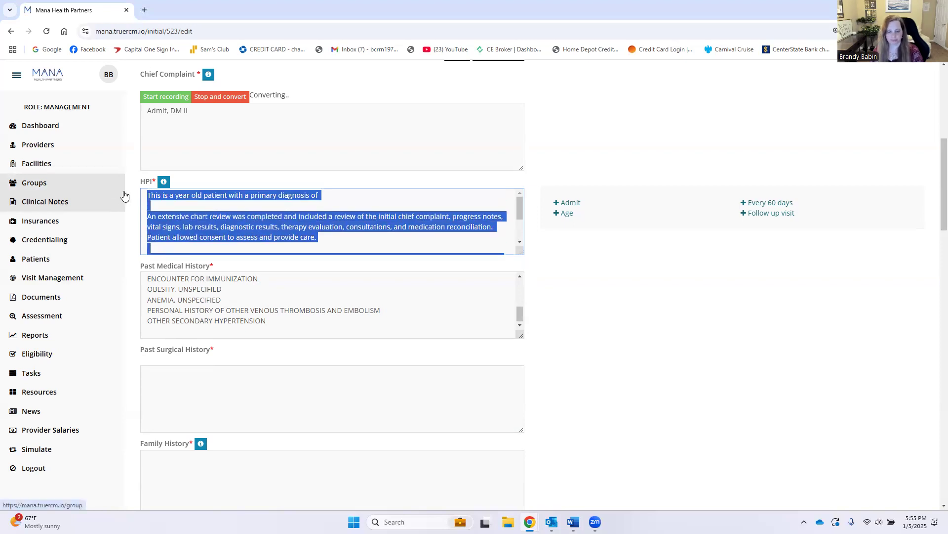
pyautogui.hotkey('ctrl', 'v')
pyautogui.scroll(5, 167, 207)
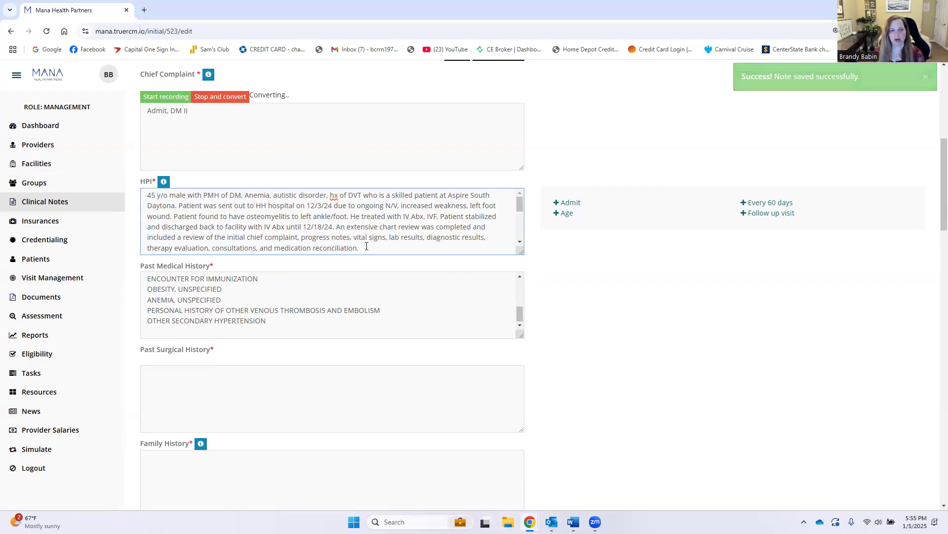
pyautogui.scroll(-3, 522, 244)
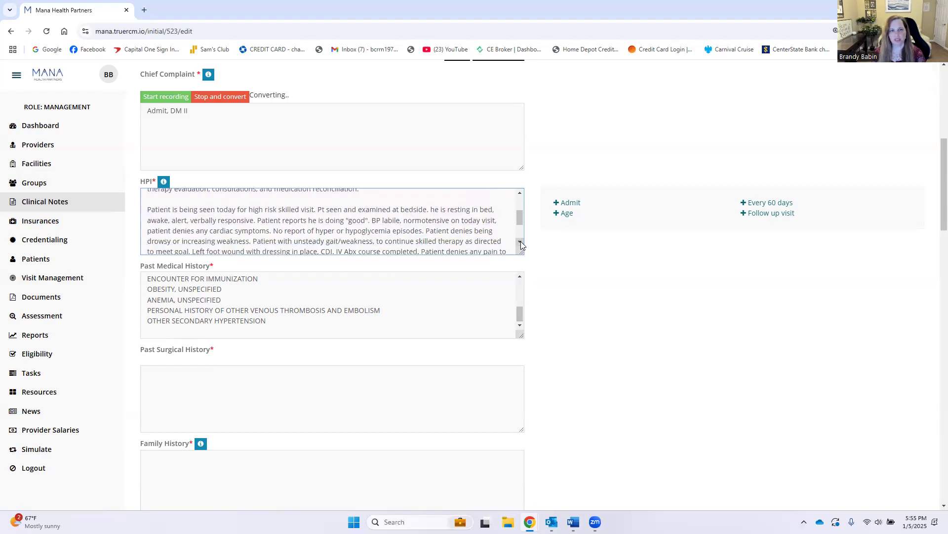
pyautogui.click(520, 243)
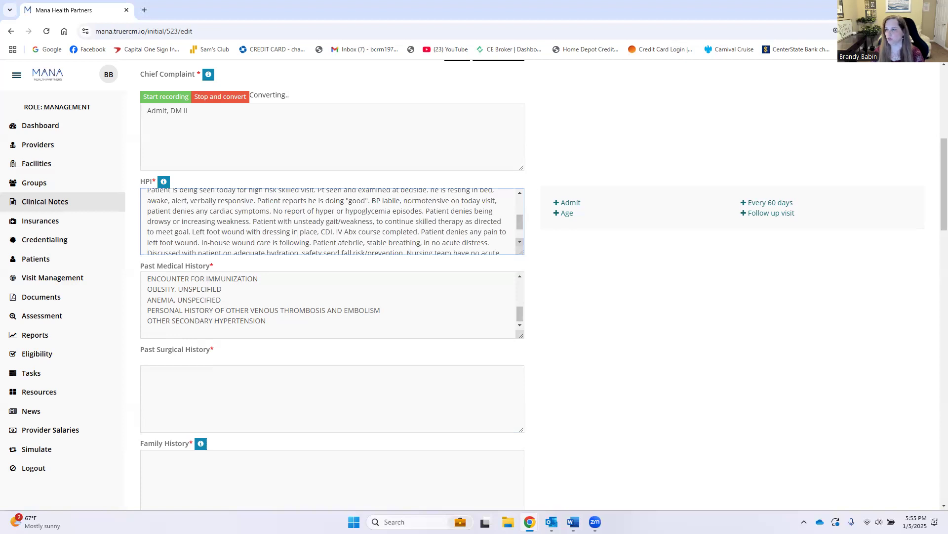
# - Fill in the Past Surgical History section with "Cholecystectomy, Hysterectomy, Appendectomy, (L) THA"
pyautogui.hotkey('alt', 'Tab')
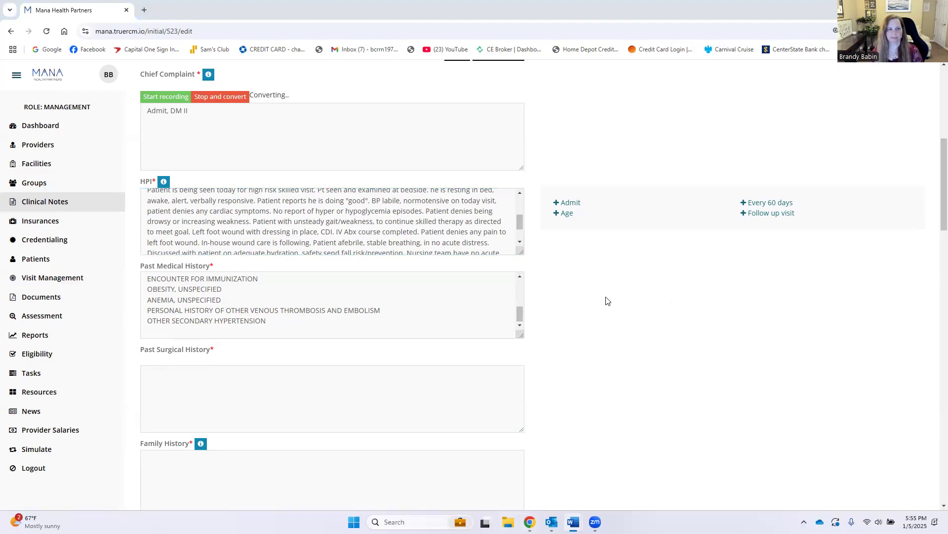
pyautogui.scroll(-3, 153, 358)
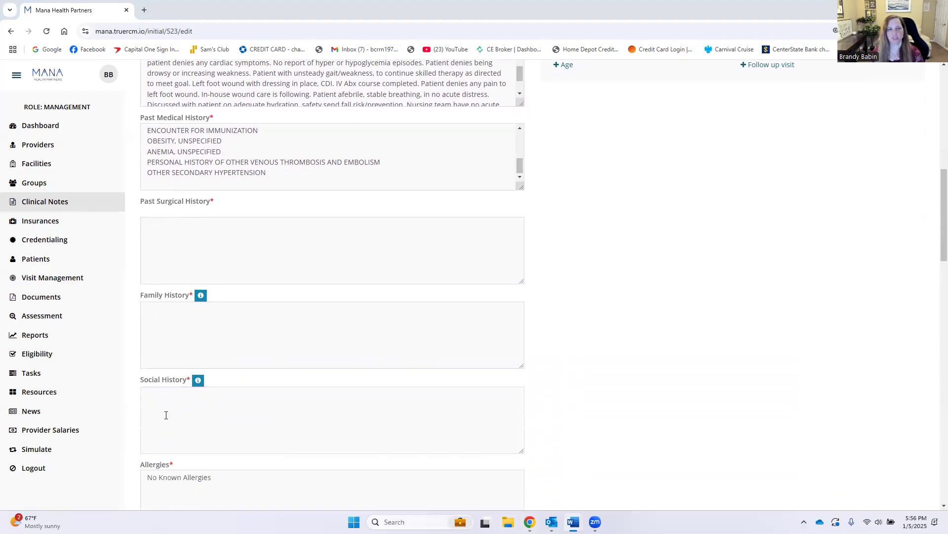
pyautogui.click(155, 227)
pyautogui.write('Cholecystectomy, Hysterectomy, Appendectomy, (L) THA')
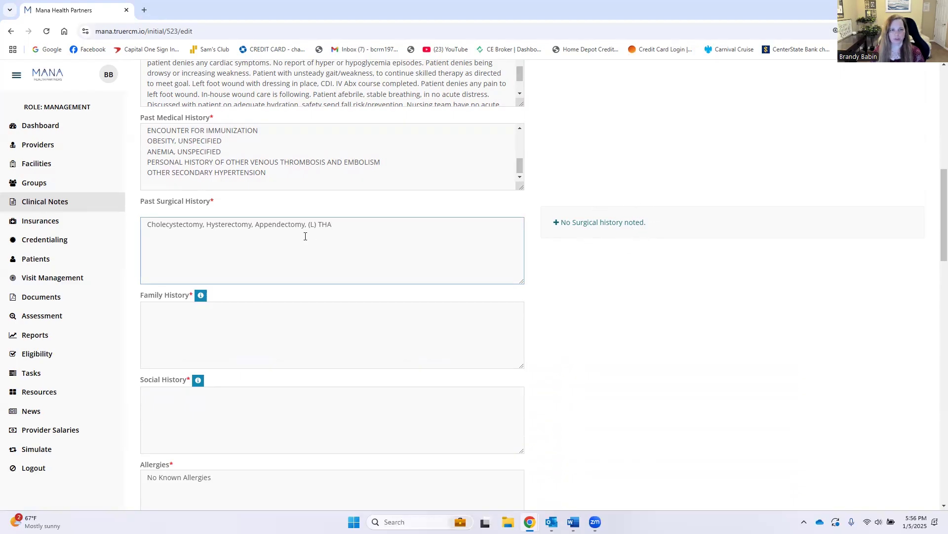
# - Fill in the Family History section with "Mother, deceased at 67, MI" and, on a second line, "Father, Deceased at 99, old age"
pyautogui.hotkey('alt', 'Tab')
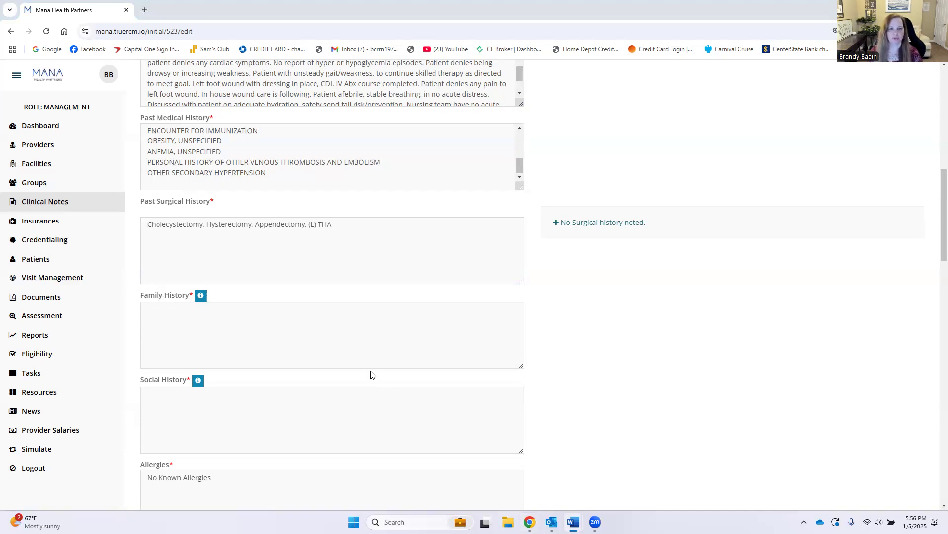
pyautogui.moveTo(200, 300)
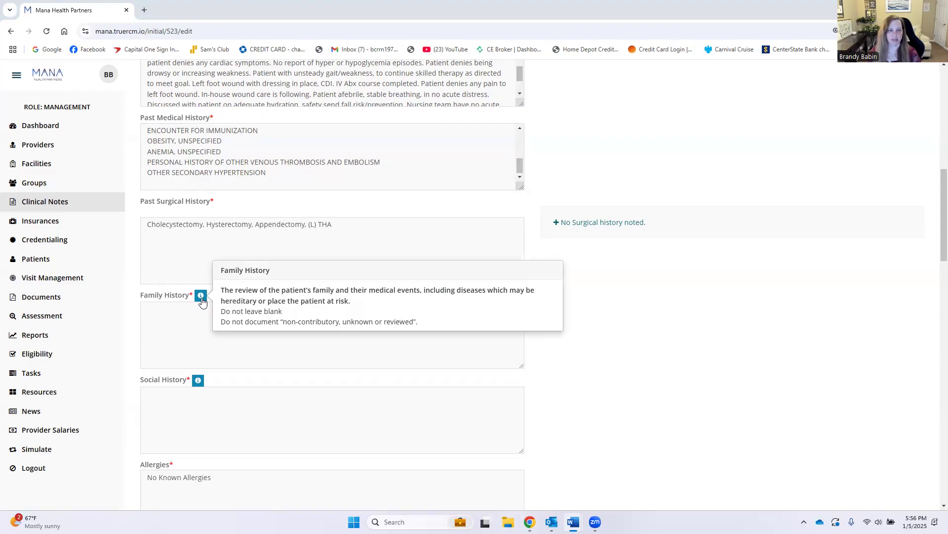
pyautogui.click(170, 311)
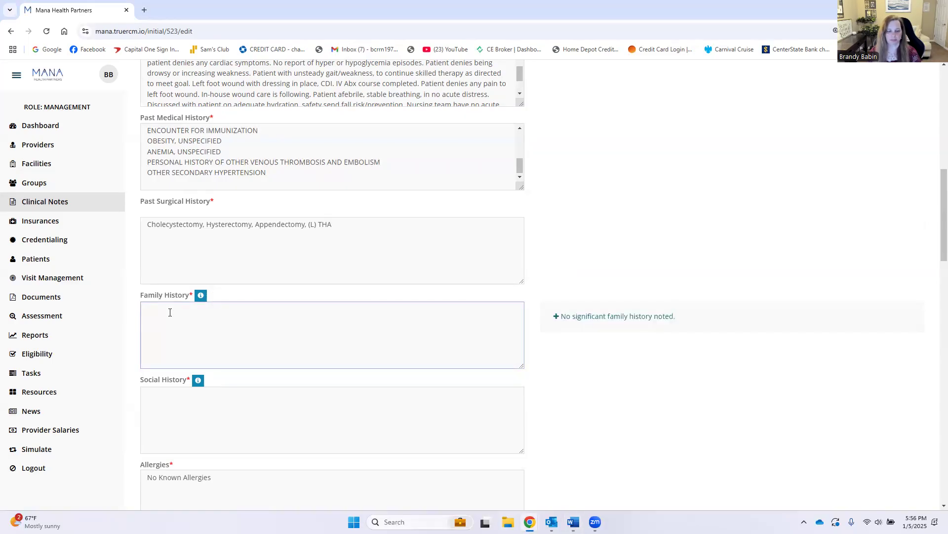
pyautogui.write('Mother, deceased at 67, MI Father, Deceased at 99, old age')
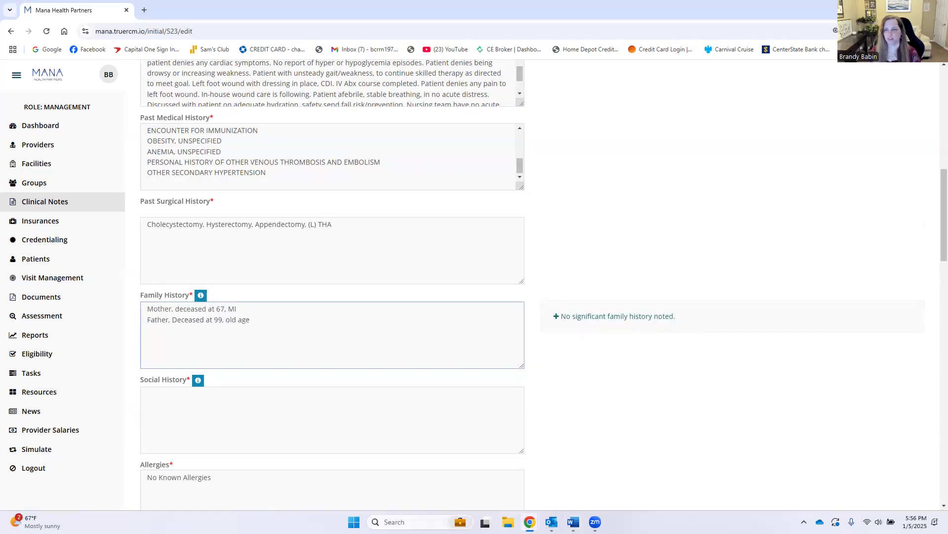
# - Fill in the Social History section with "Married. Catholic. Retired RN. Non smoker. Denies ETOH or illicit drug use."
pyautogui.hotkey('alt', 'Tab')
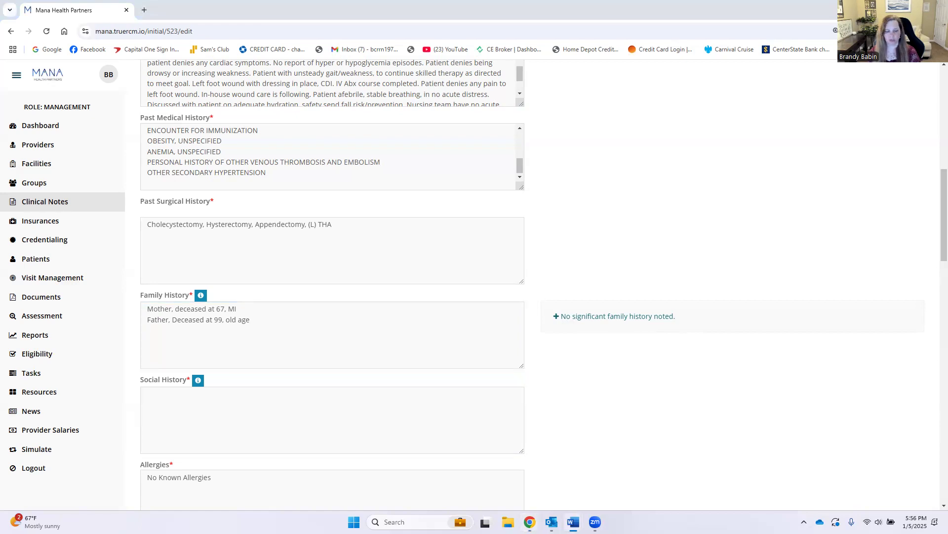
pyautogui.scroll(-1, 417, 408)
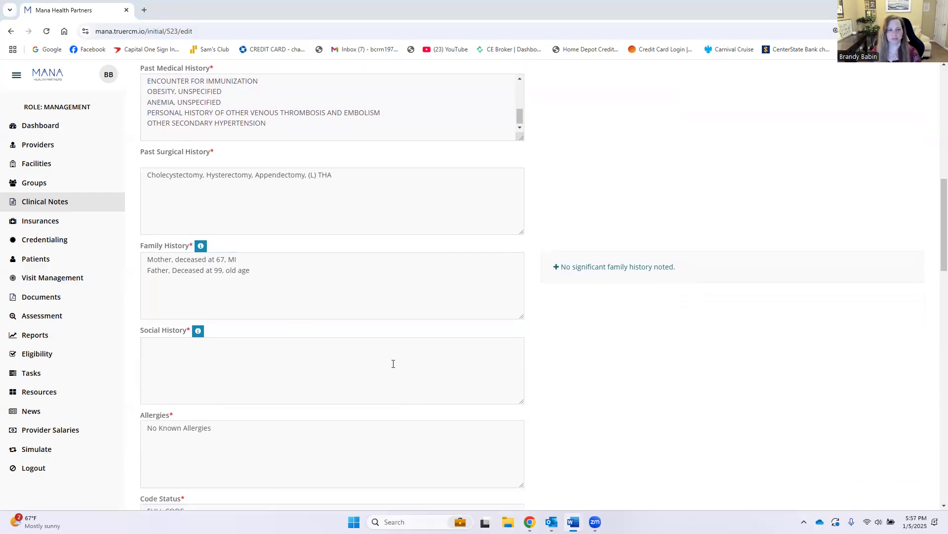
pyautogui.moveTo(198, 332)
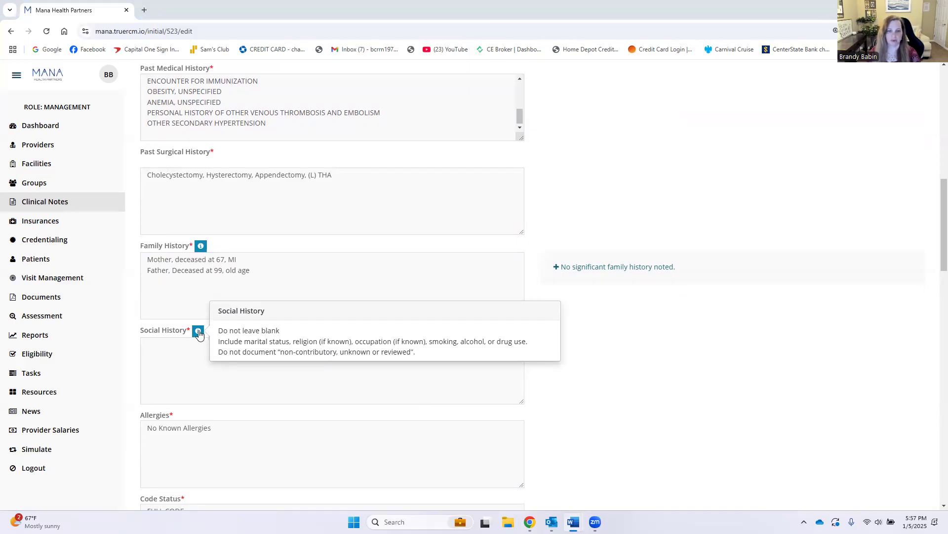
pyautogui.click(183, 360)
pyautogui.write('Married. Catholic. Retired RN. Non smoker. Denies ETOH or illicit drug use.')
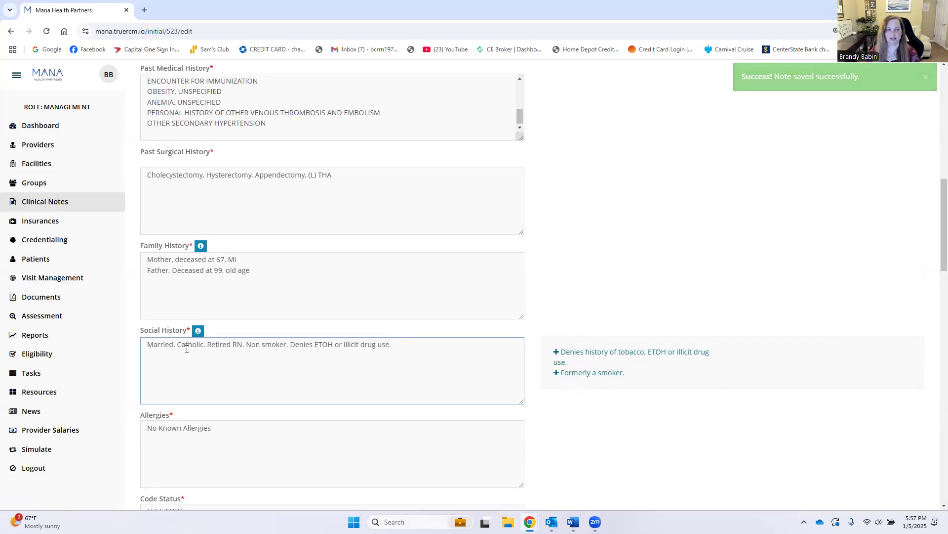
pyautogui.moveTo(146, 344); pyautogui.dragTo(242, 345)
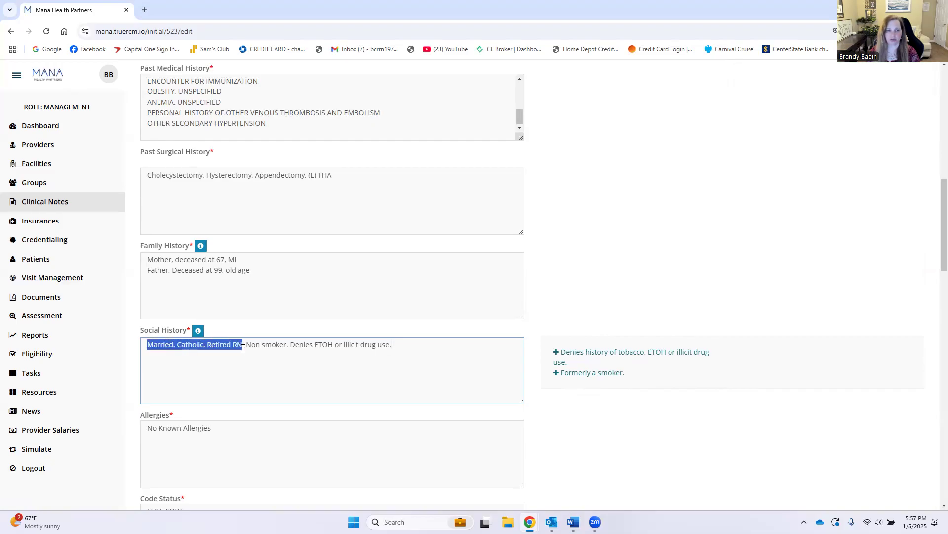
pyautogui.click(276, 372)
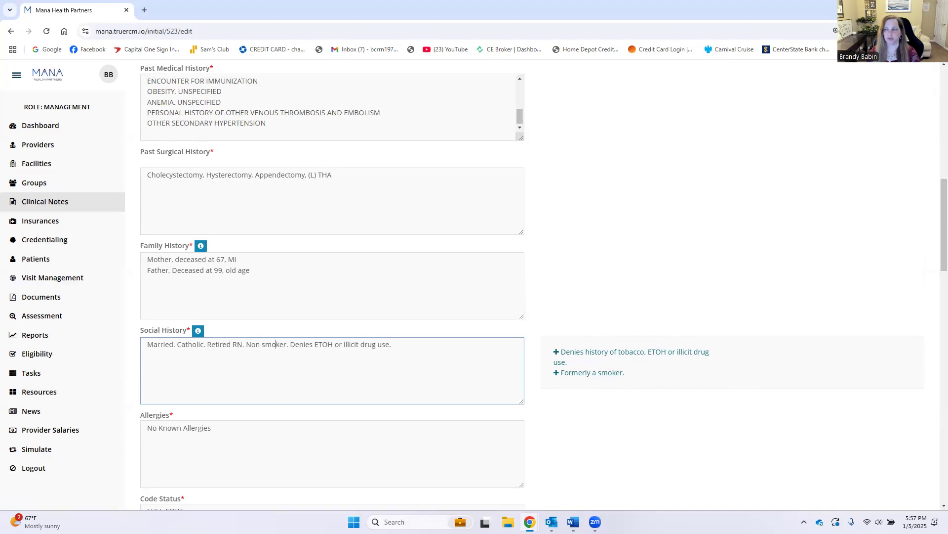
# - Review the Allergies, Code Status, Medications, Vital signs, Weight and Physical Exam sections of the note
pyautogui.scroll(-1, 457, 443)
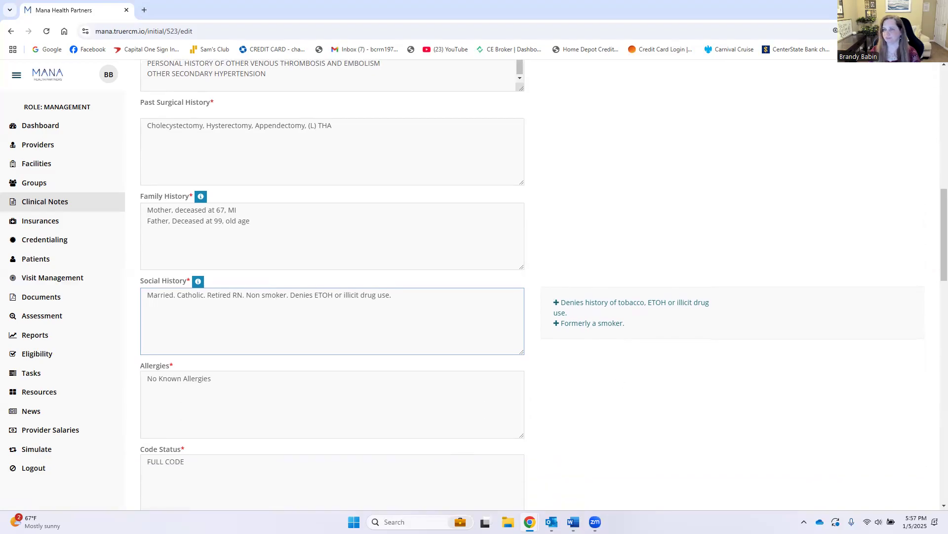
pyautogui.scroll(-4, 495, 396)
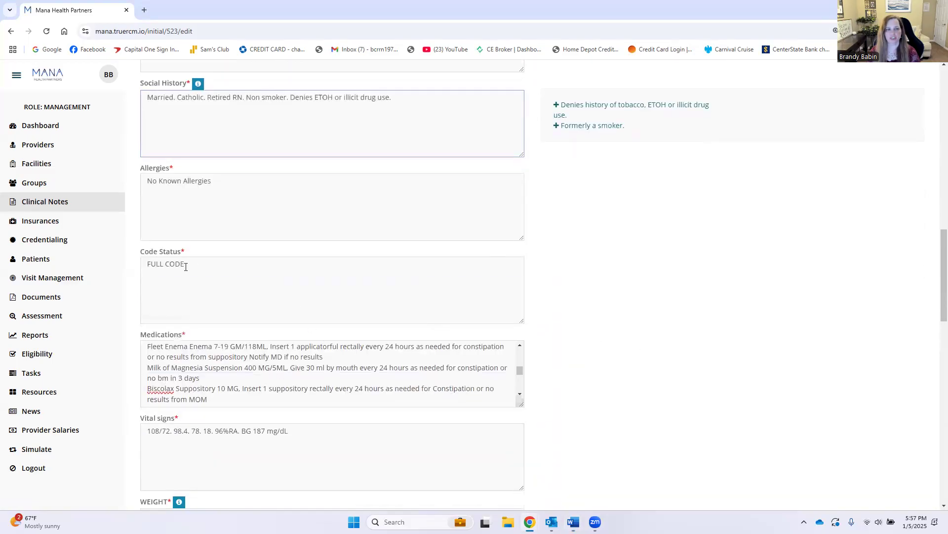
pyautogui.scroll(-1, 185, 267)
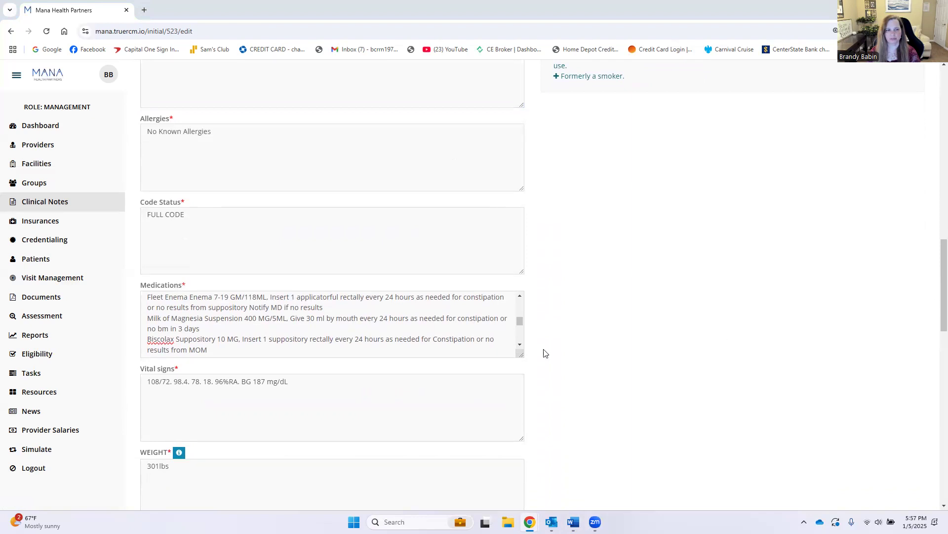
pyautogui.scroll(-3, 494, 341)
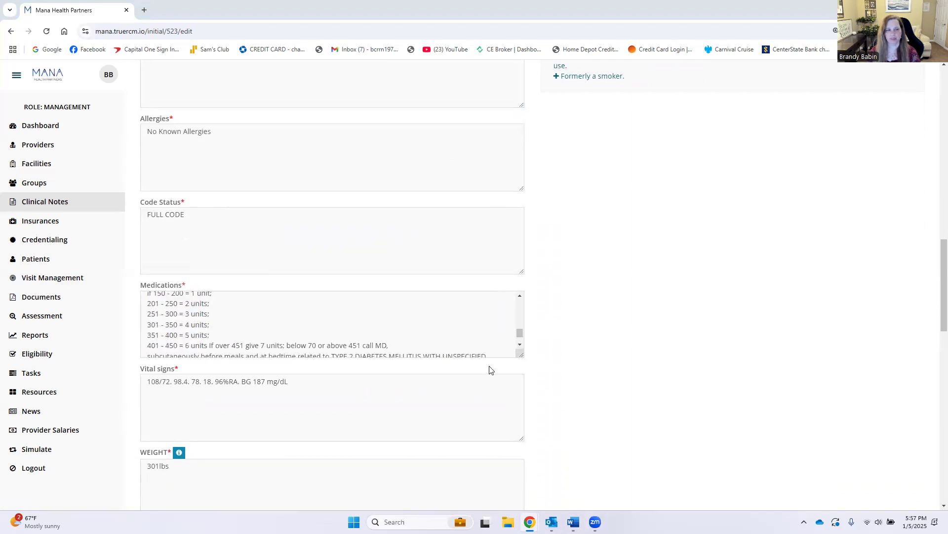
pyautogui.scroll(-3, 494, 375)
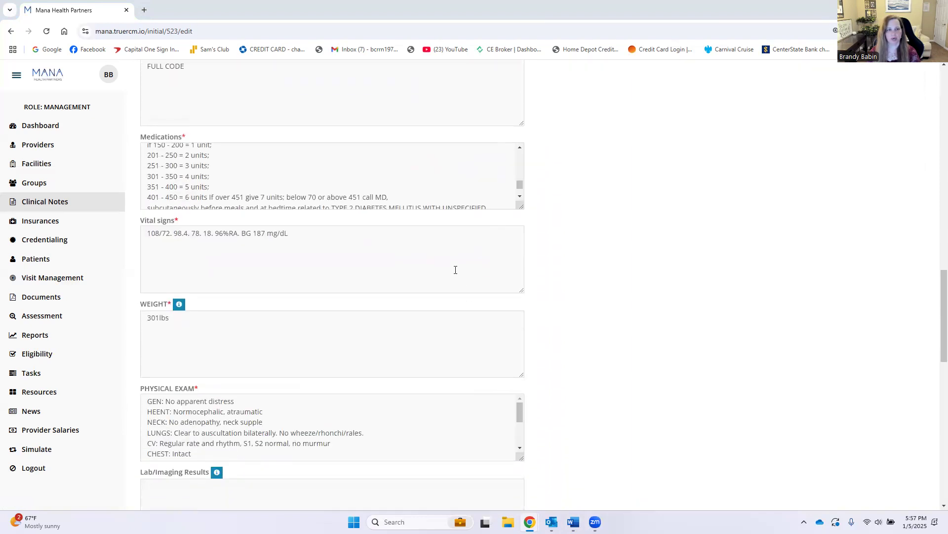
pyautogui.scroll(-2, 455, 296)
pyautogui.scroll(-1, 451, 298)
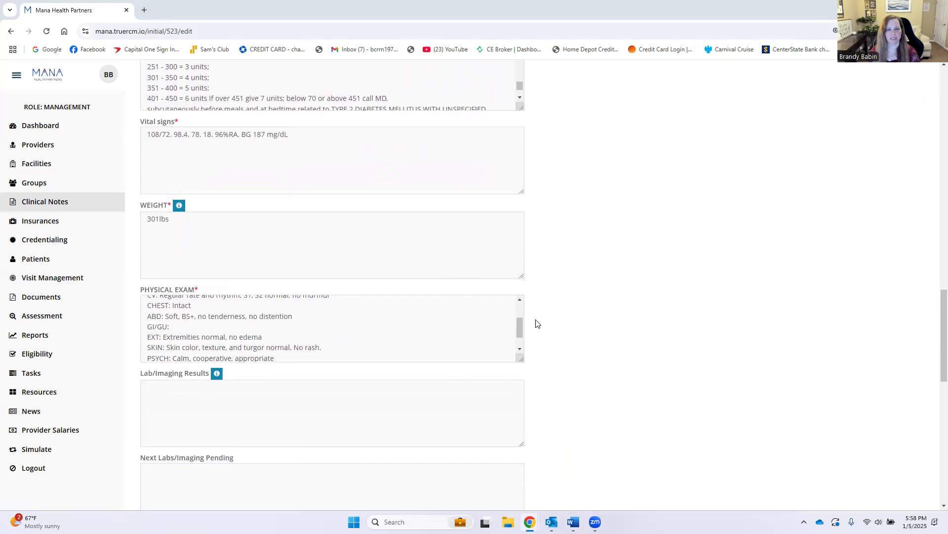
pyautogui.scroll(-3, 574, 307)
pyautogui.scroll(3, 408, 189)
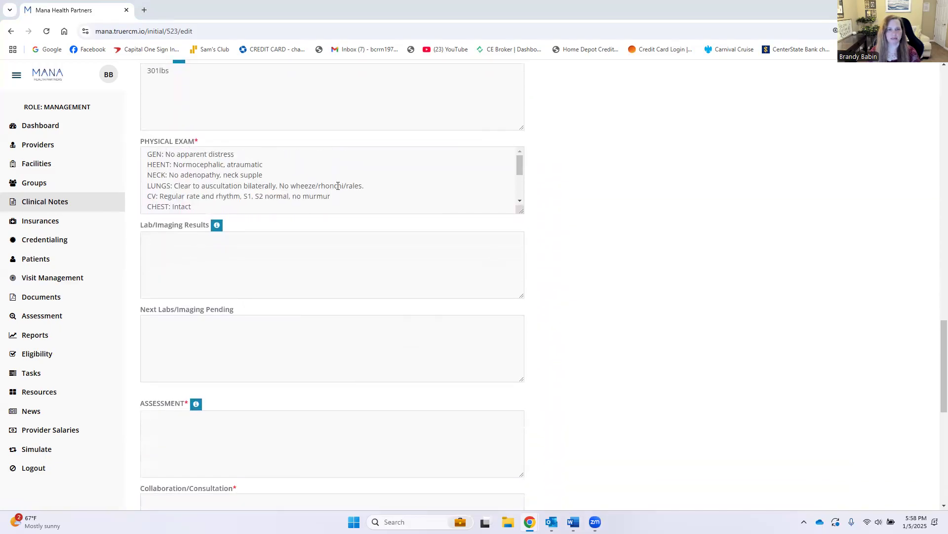
# - Insert the A Fib template sentence on a new line at the end of the Physical Exam text
pyautogui.click(423, 178)
pyautogui.scroll(-1, 383, 191)
pyautogui.scroll(-1, 384, 192)
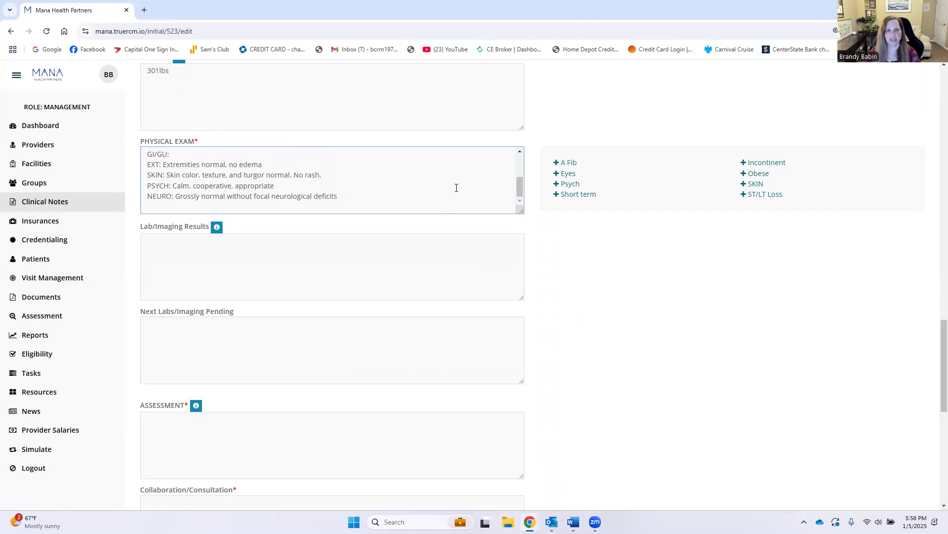
pyautogui.click(354, 203)
pyautogui.click(570, 164)
pyautogui.scroll(-1, 325, 204)
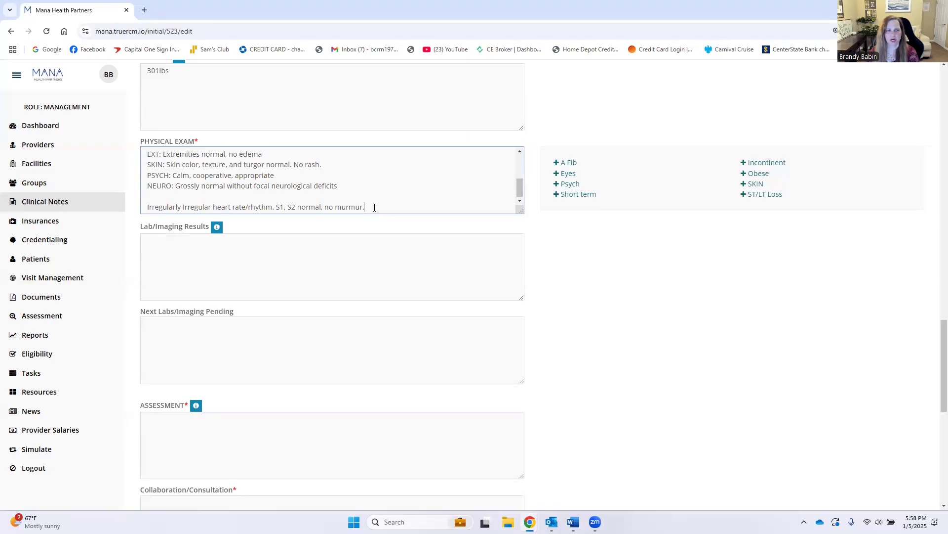
# - Delete the irregular heart rate/rhythm sentence from the end of the Physical Exam text and check the remaining findings
pyautogui.moveTo(374, 207); pyautogui.dragTo(119, 207)
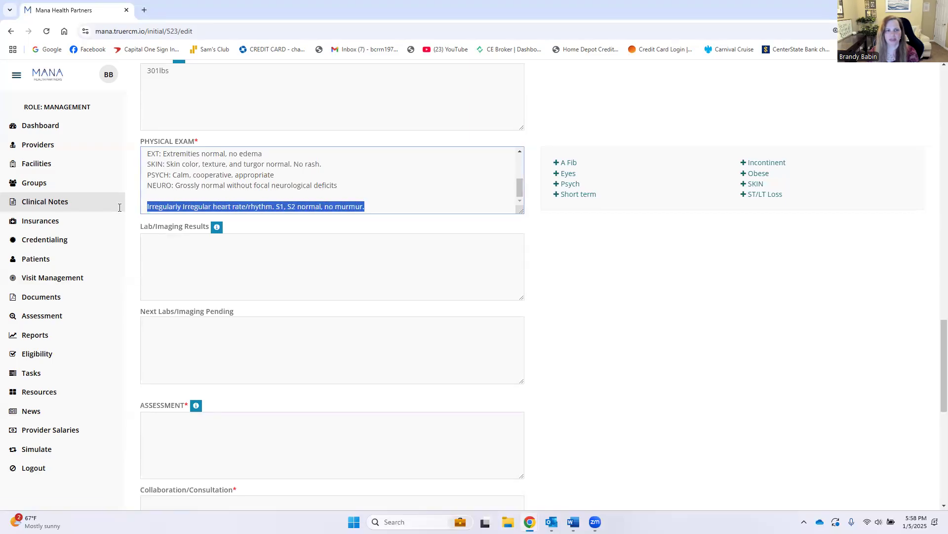
pyautogui.press('BackSpace')
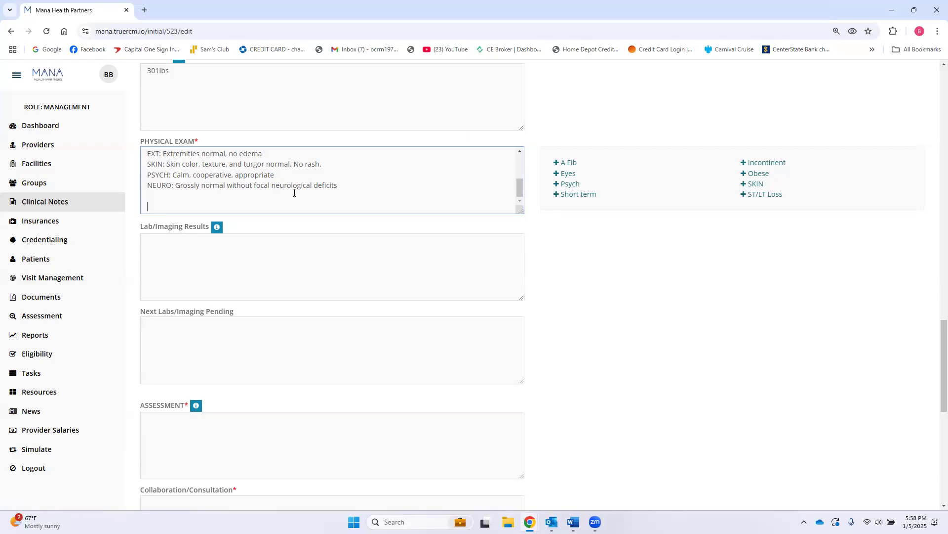
pyautogui.scroll(1, 244, 179)
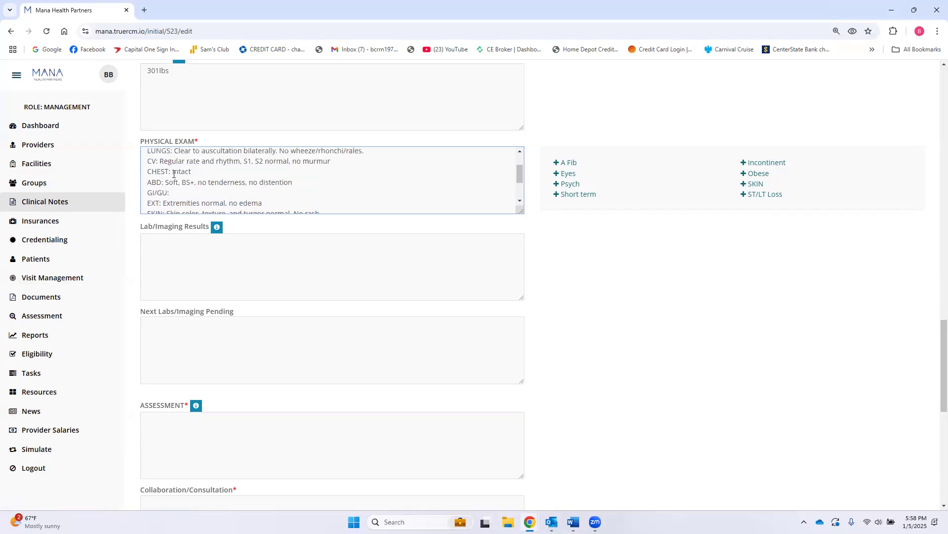
pyautogui.scroll(-1, 189, 164)
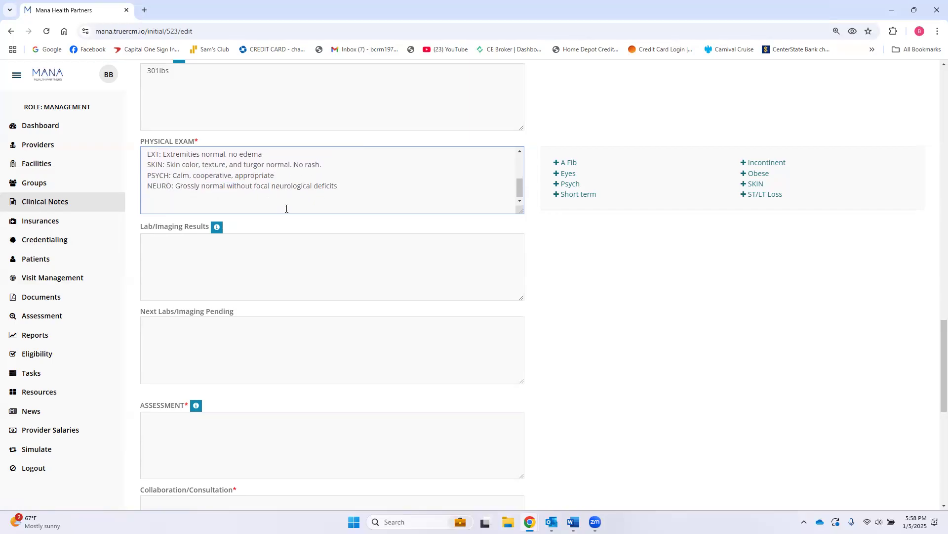
# - Insert the Eyes template phrase at the end of the Physical Exam text and delete it again
pyautogui.click(569, 177)
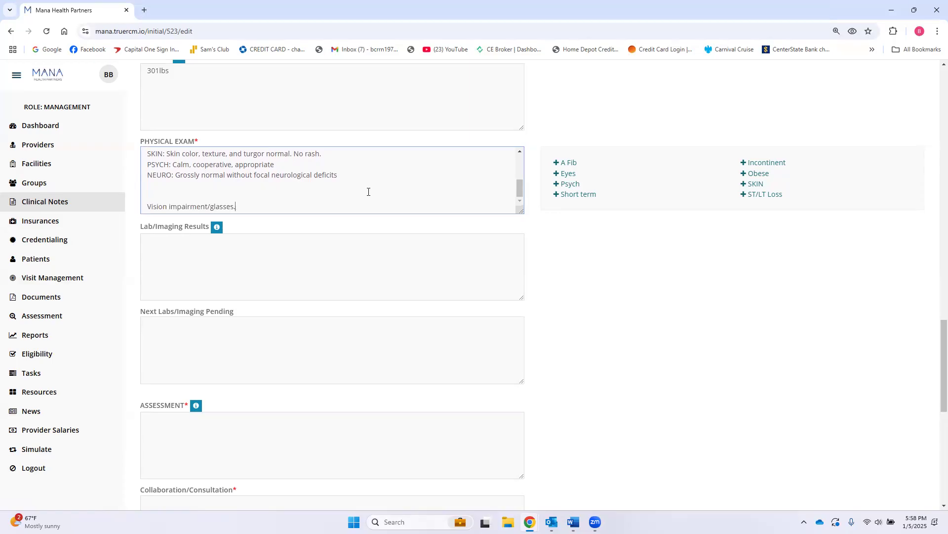
pyautogui.moveTo(242, 207); pyautogui.dragTo(127, 208)
pyautogui.press('BackSpace')
# - Insert the Psych template phrase at the end of the Physical Exam text and delete it again along with the spare blank lines
pyautogui.click(571, 184)
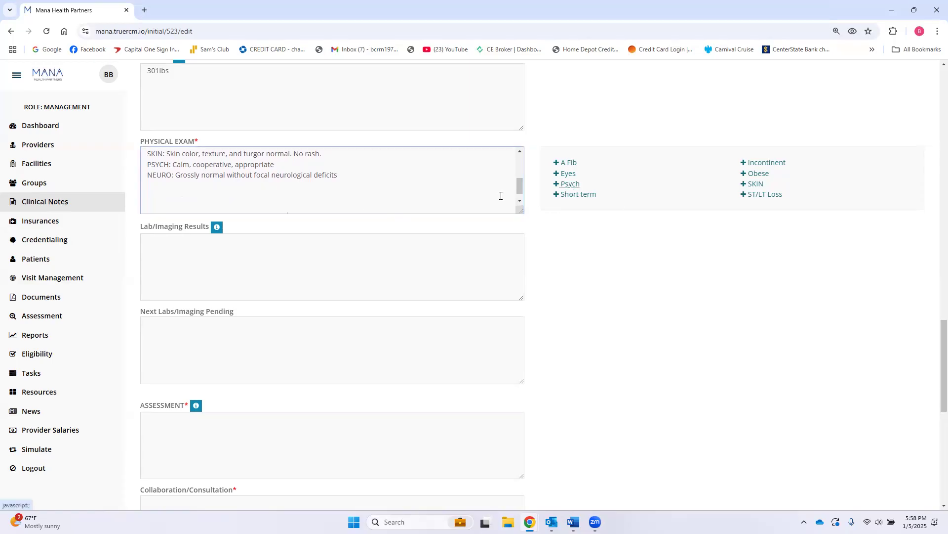
pyautogui.scroll(-1, 388, 199)
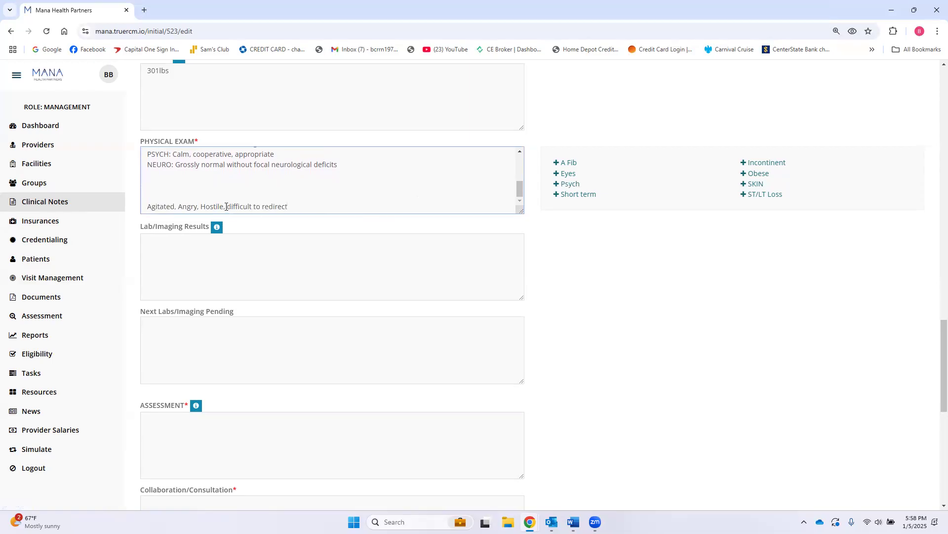
pyautogui.moveTo(226, 207); pyautogui.dragTo(177, 206)
pyautogui.press('BackSpace')
pyautogui.moveTo(281, 206); pyautogui.dragTo(138, 208)
pyautogui.press('BackSpace')
pyautogui.press('BackSpace')
pyautogui.press('BackSpace')
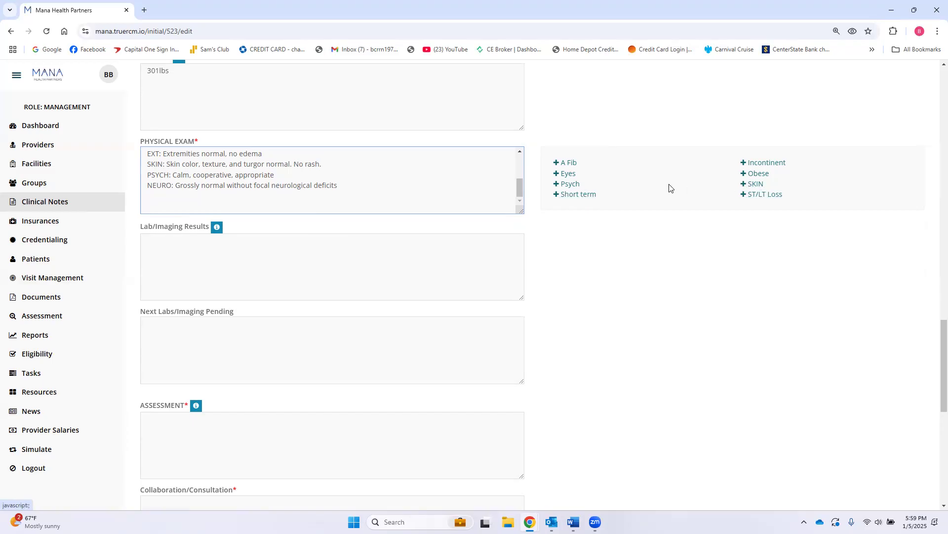
# - Insert the SKIN template sentence at the end of the Physical Exam text and delete it again
pyautogui.click(754, 185)
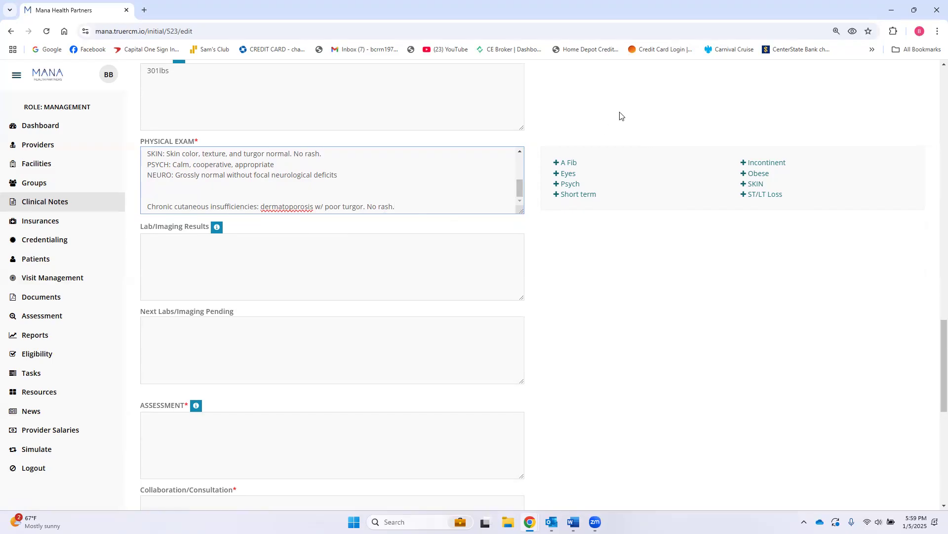
pyautogui.click(630, 51)
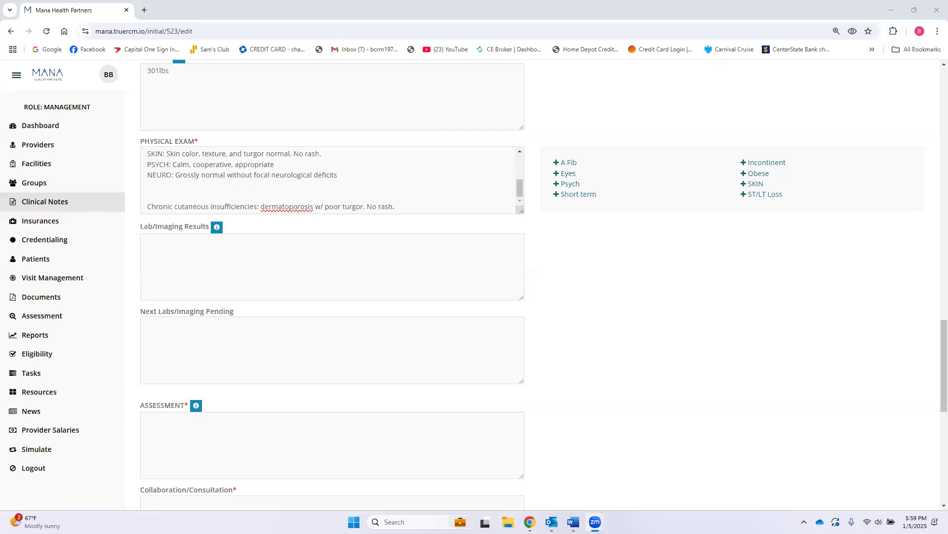
pyautogui.press('super+z')
pyautogui.press('Escape')
pyautogui.moveTo(396, 206); pyautogui.dragTo(127, 206)
pyautogui.press('BackSpace')
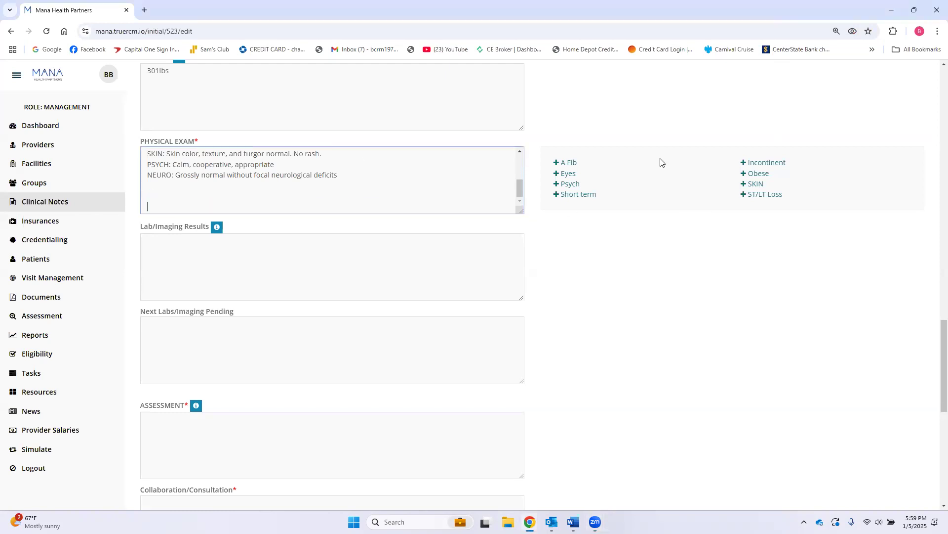
# - Insert the Incontinent template phrase on the GI/GU line of the Physical Exam and shorten it to "Incontinent of bladder"
pyautogui.scroll(1, 354, 200)
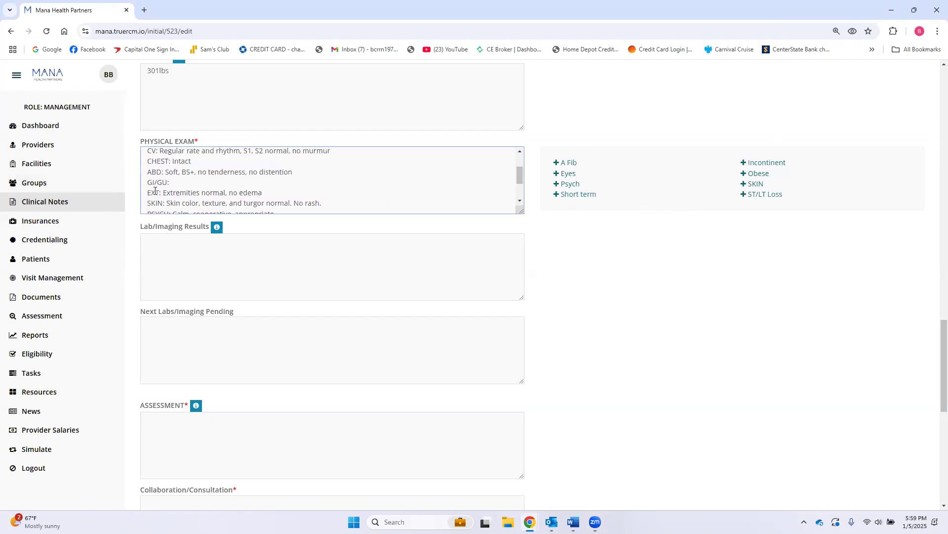
pyautogui.click(762, 165)
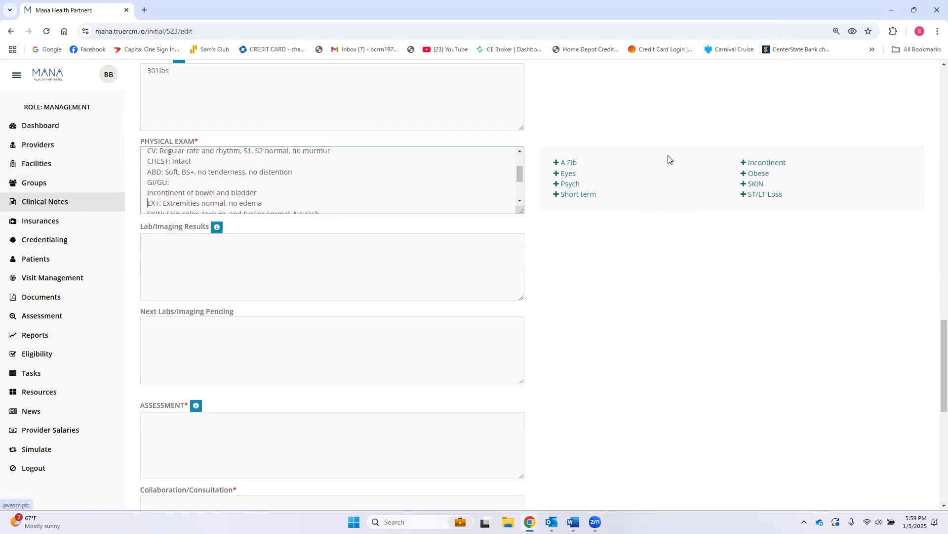
pyautogui.click(189, 183)
pyautogui.press('Delete')
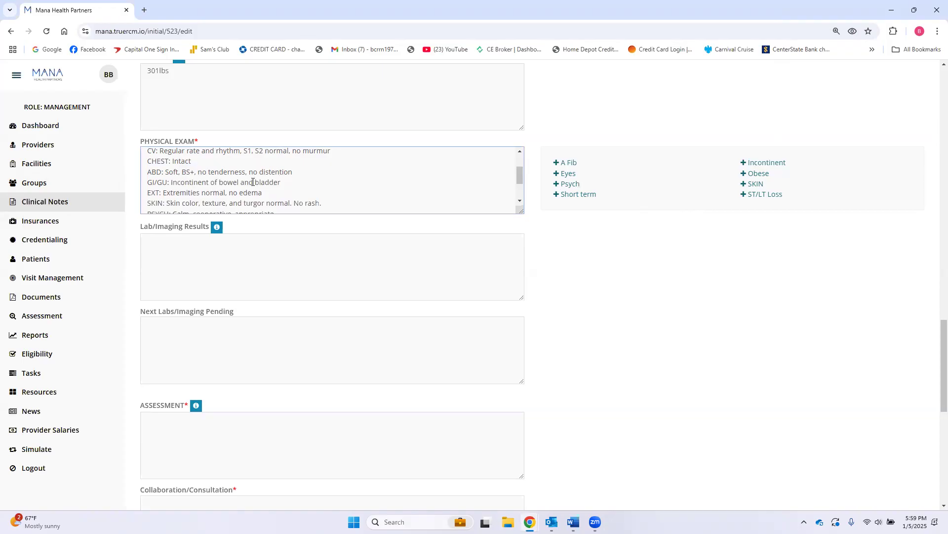
pyautogui.moveTo(219, 183); pyautogui.dragTo(256, 183)
pyautogui.press('BackSpace')
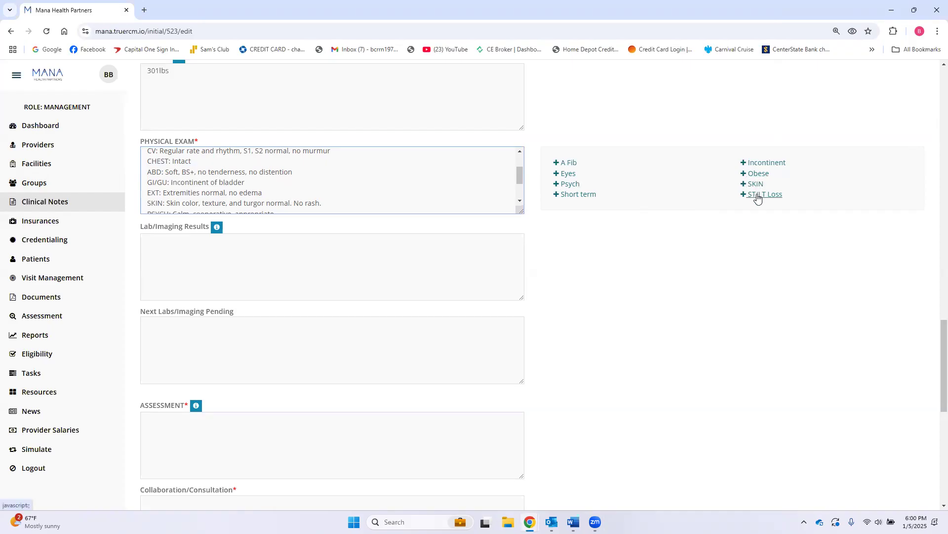
# - Check the Lab/Imaging Results guidance and enter "1-1-2025 CBC, CMP, TSH" in that section
pyautogui.scroll(-2, 299, 259)
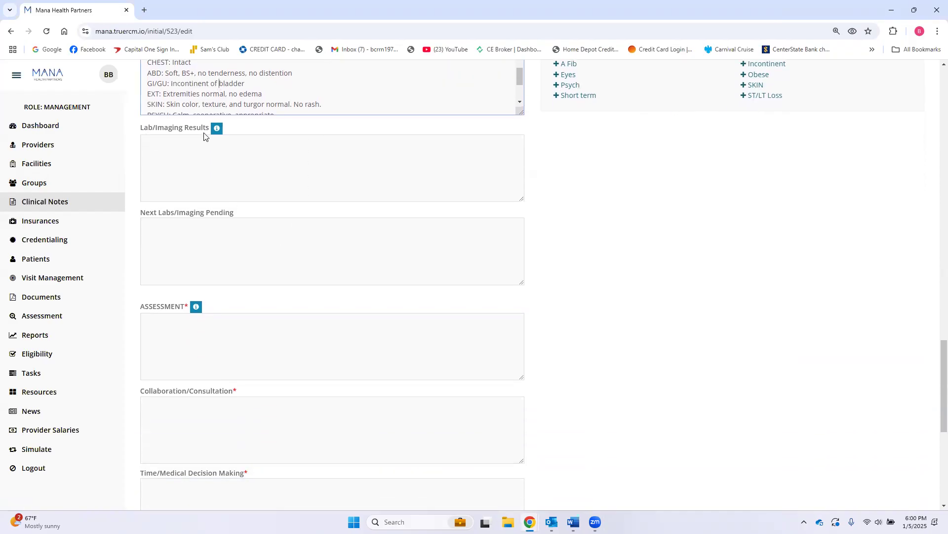
pyautogui.moveTo(215, 130)
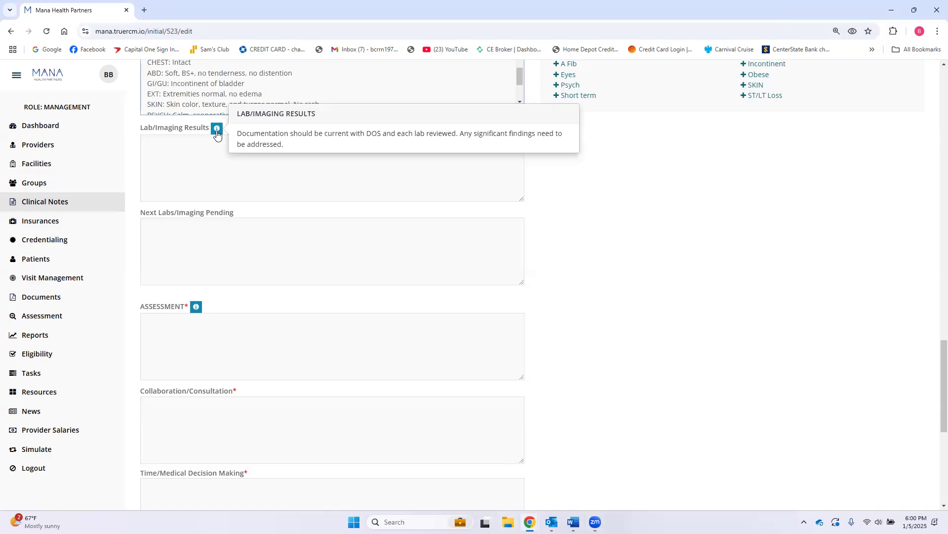
pyautogui.click(202, 146)
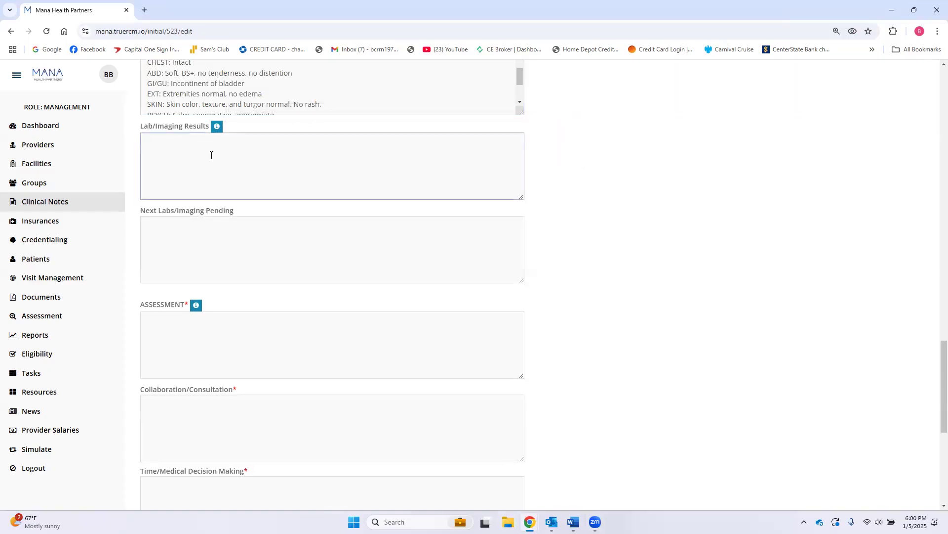
pyautogui.write('1-1-2025 CBC, CMP, TSH')
pyautogui.click(157, 223)
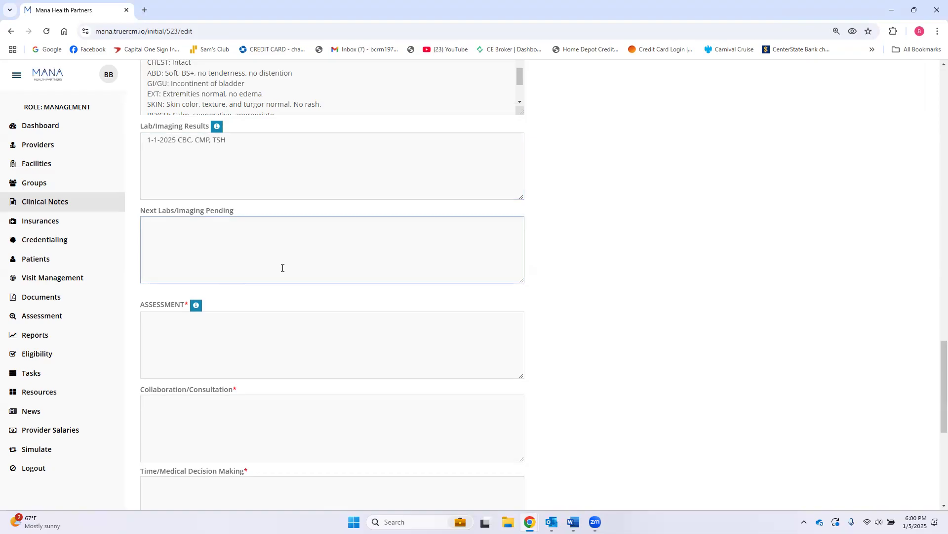
pyautogui.write('TSH, A1C, CBC, CMP')
pyautogui.moveTo(263, 220); pyautogui.dragTo(121, 227)
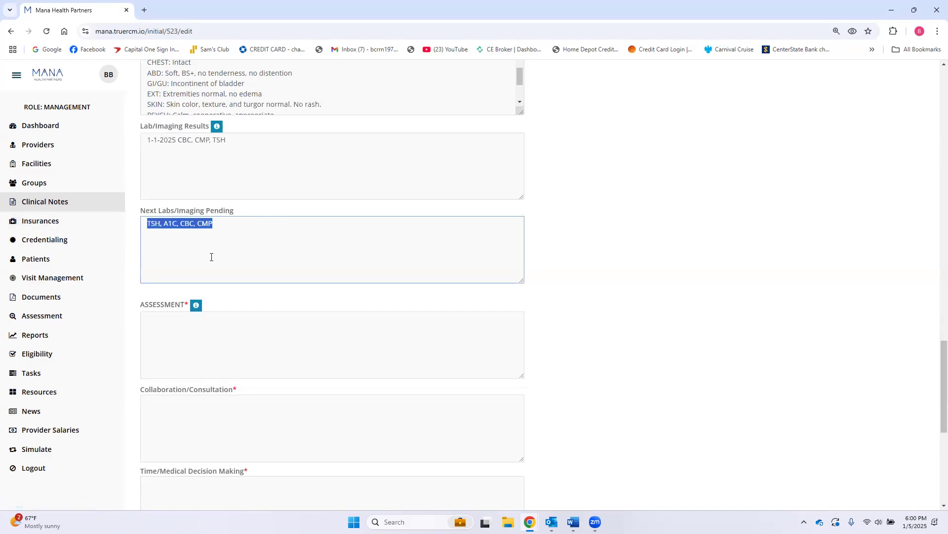
pyautogui.press('BackSpace')
# - Enter "1-6-2025 Potassium level" under Next Labs/Imaging Pending and highlight the date
pyautogui.write('1-6-2')
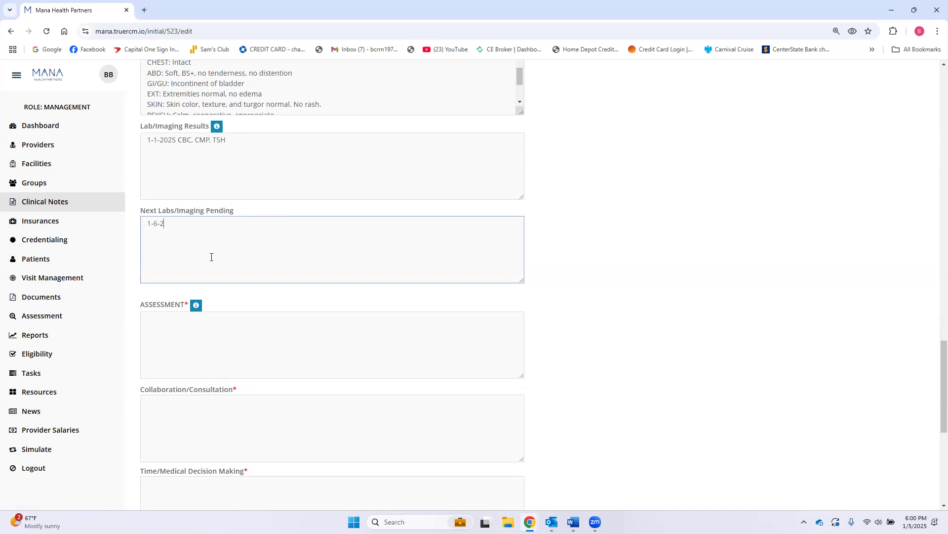
pyautogui.write('024')
pyautogui.write('5')
pyautogui.write(' Potassiu')
pyautogui.write('m leve')
pyautogui.write('l')
pyautogui.moveTo(176, 225); pyautogui.dragTo(133, 223)
# - Insert the A Fib, Schizophrenia and Seizures templates into the Assessment section
pyautogui.scroll(-1, 156, 249)
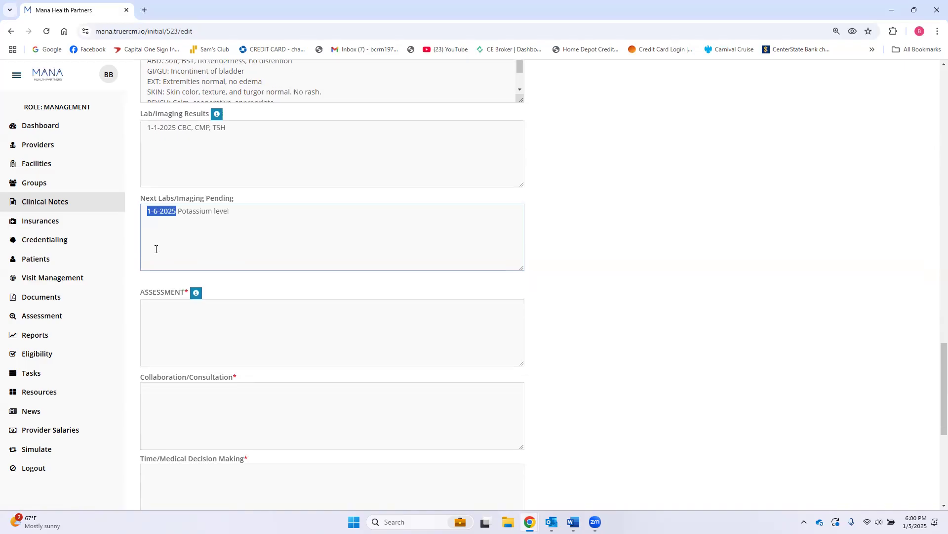
pyautogui.scroll(-1, 156, 251)
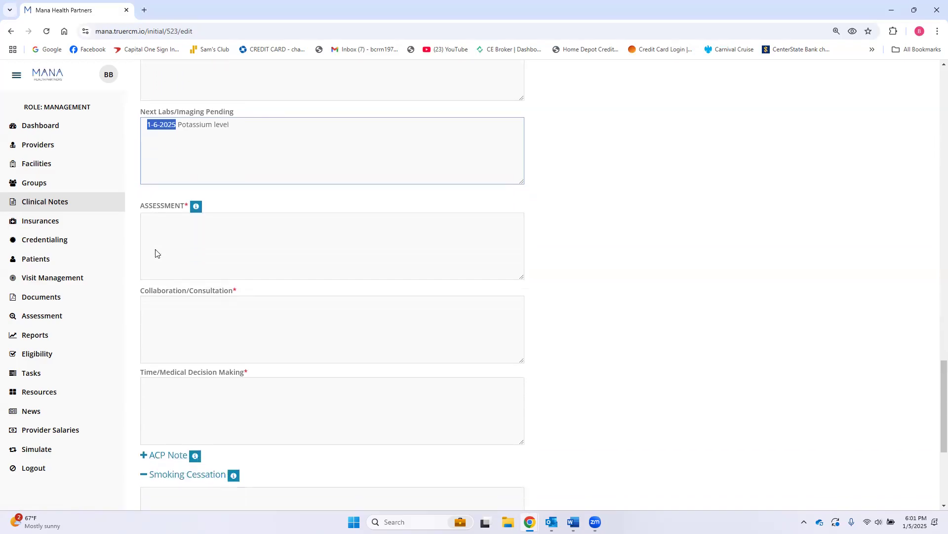
pyautogui.moveTo(194, 210)
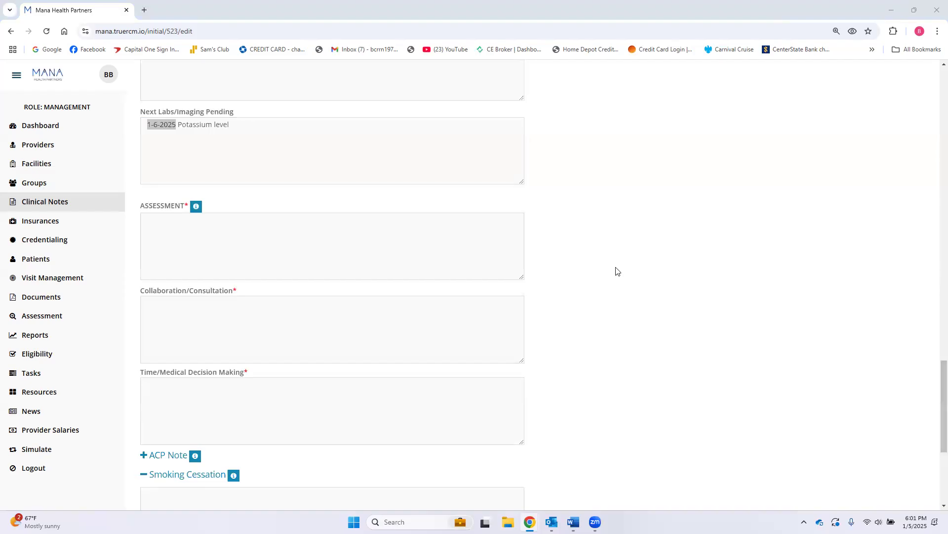
pyautogui.click(156, 220)
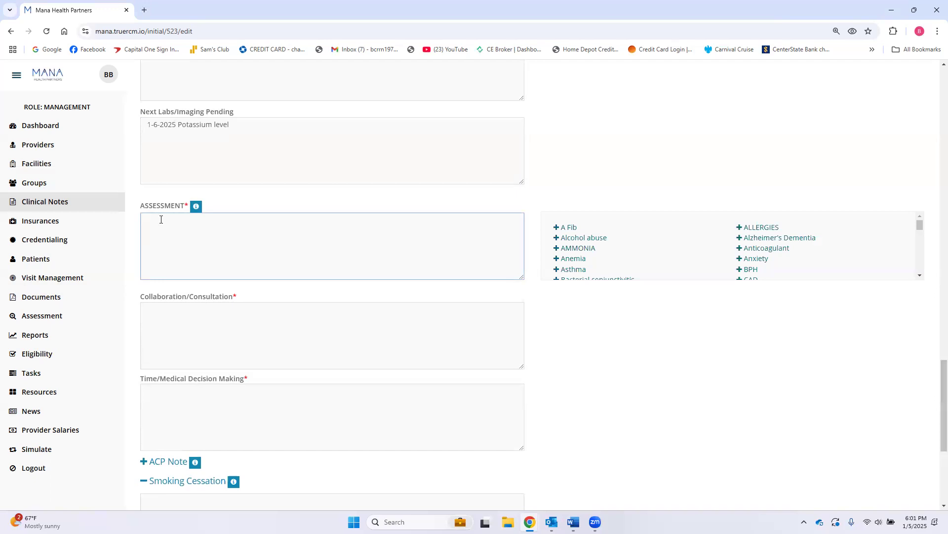
pyautogui.click(569, 228)
pyautogui.scroll(-4, 568, 245)
pyautogui.scroll(-10, 577, 245)
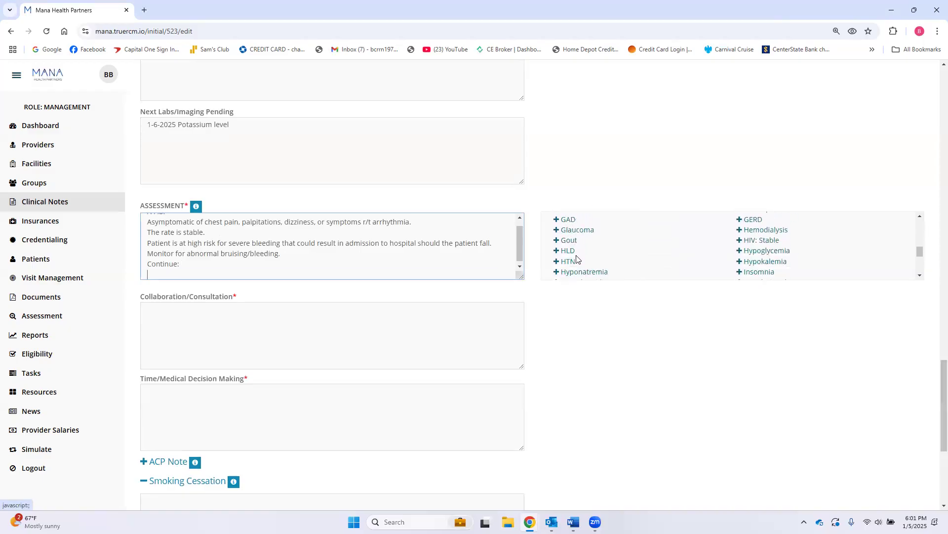
pyautogui.click(583, 234)
pyautogui.scroll(3, 352, 257)
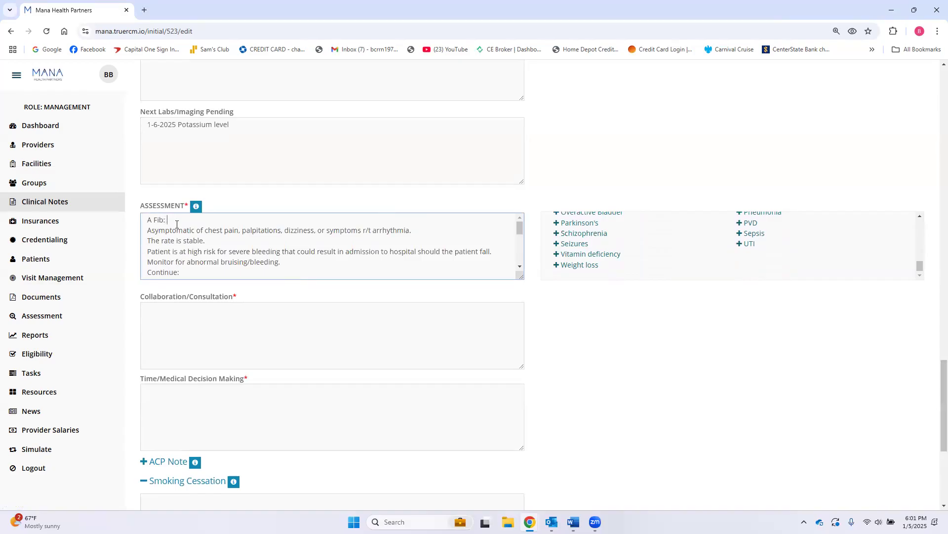
# - Join the asymptomatic sentence to the A Fib heading in the Assessment and list "Digoxin, Metoprolol" after Continue
pyautogui.press('Delete')
pyautogui.moveTo(168, 221); pyautogui.dragTo(437, 221)
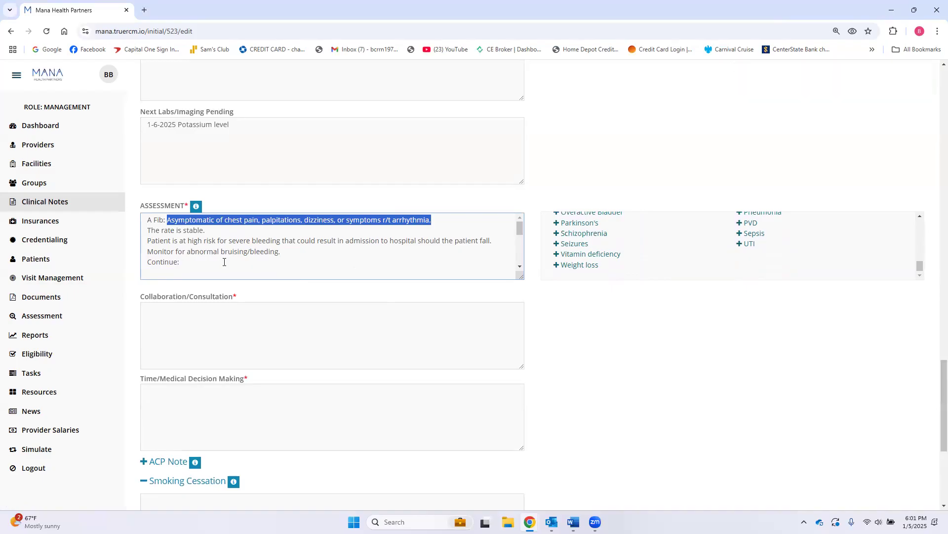
pyautogui.click(202, 263)
pyautogui.moveTo(144, 241); pyautogui.dragTo(280, 246)
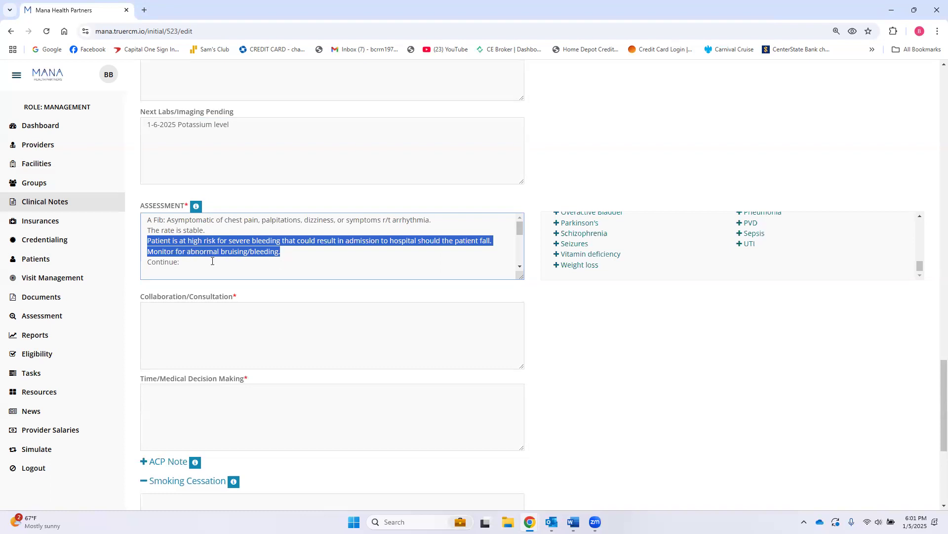
pyautogui.click(211, 263)
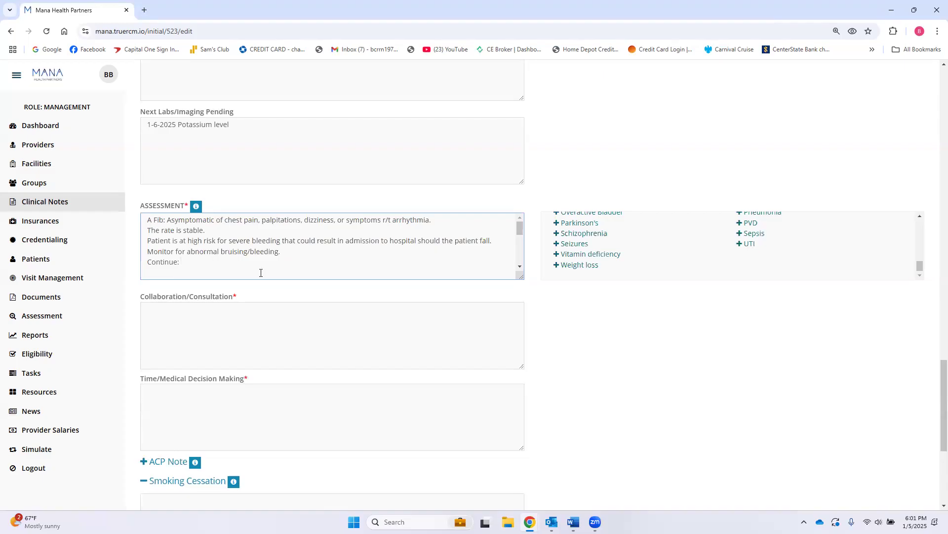
pyautogui.write('Digoxin, Metoprolol')
# - Delete the bleeding-risk and bruising/bleeding monitoring sentences from the A Fib assessment and check the continued medications
pyautogui.click(282, 251)
pyautogui.moveTo(283, 252); pyautogui.dragTo(146, 243)
pyautogui.press('Delete')
pyautogui.press('Delete')
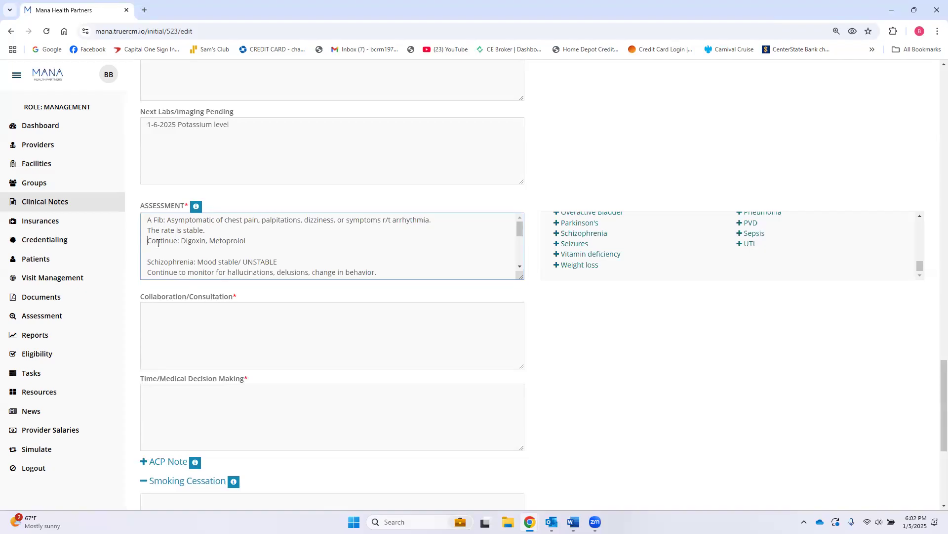
pyautogui.moveTo(182, 241); pyautogui.dragTo(248, 241)
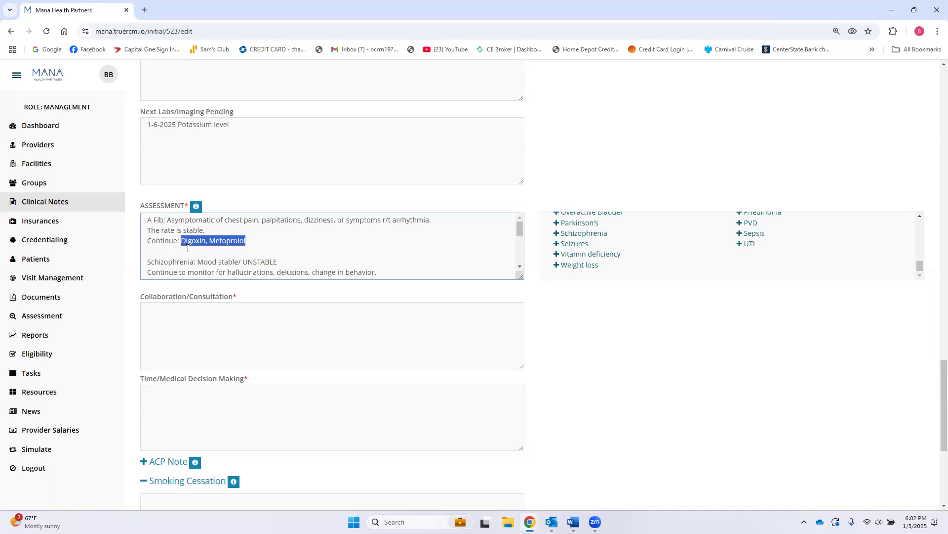
pyautogui.click(257, 241)
# - Delete the whole A Fib entry from the Assessment section
pyautogui.moveTo(260, 241); pyautogui.dragTo(138, 219)
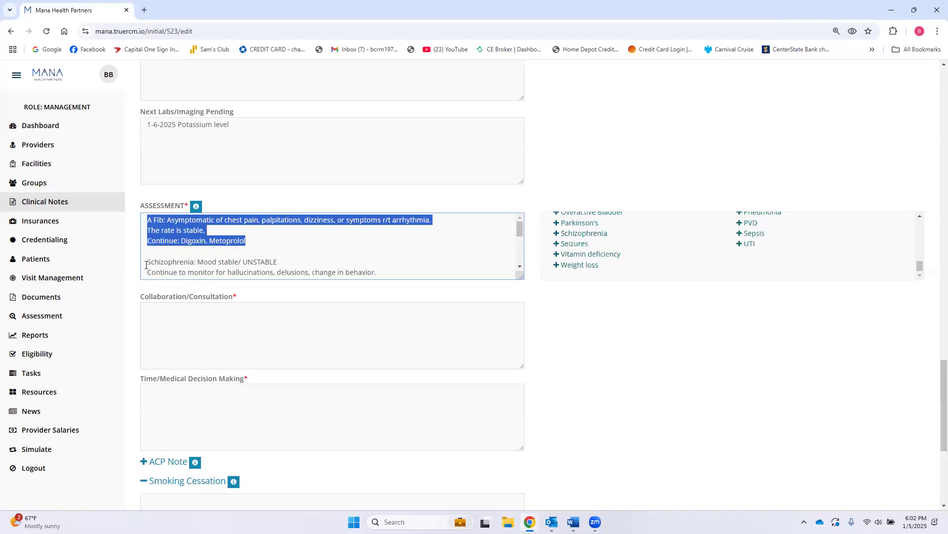
pyautogui.press('BackSpace')
pyautogui.press('Delete')
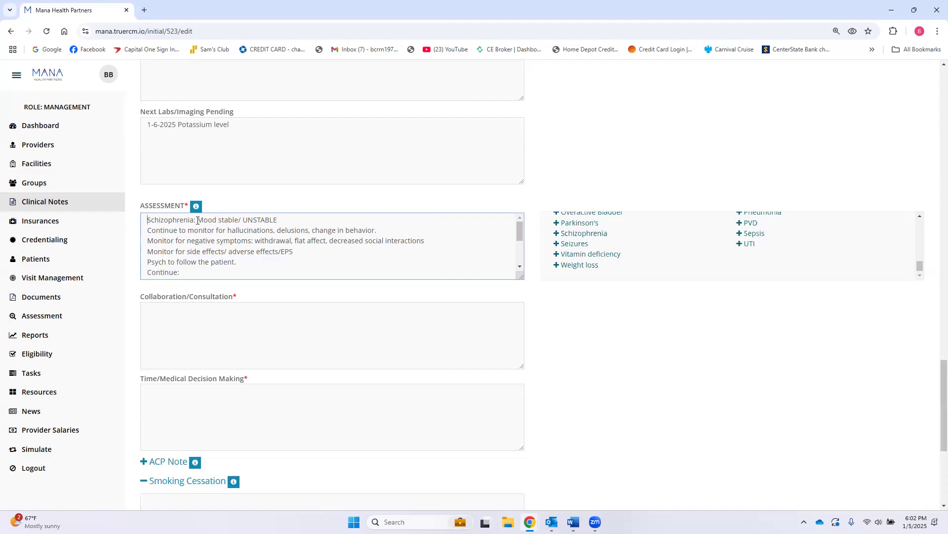
# - Reduce the Schizophrenia heading to "Mood stable" by removing the UNSTABLE option, and go over its monitoring sentences
pyautogui.moveTo(198, 219); pyautogui.dragTo(241, 220)
pyautogui.click(286, 221)
pyautogui.press('BackSpace')
pyautogui.press('BackSpace')
pyautogui.moveTo(226, 231); pyautogui.dragTo(293, 252)
pyautogui.click(333, 262)
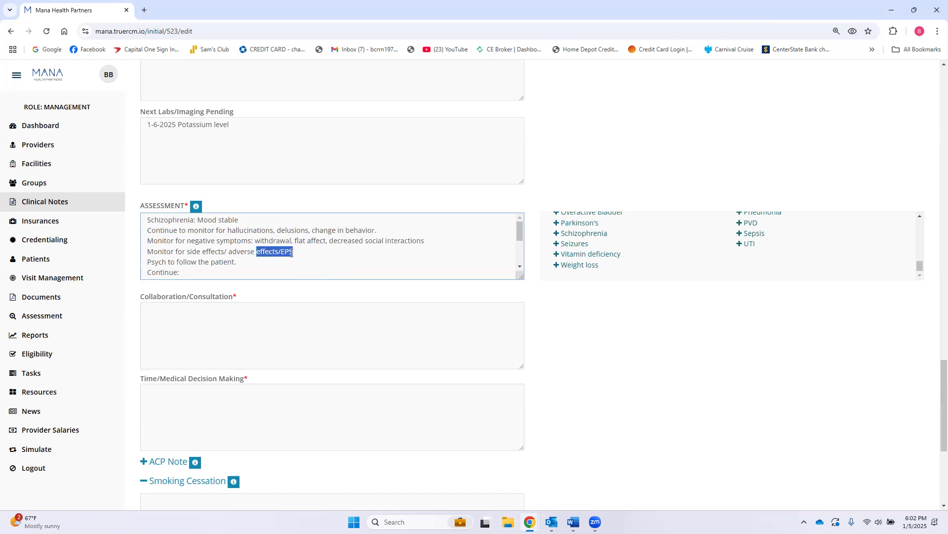
# - Add "LCSW is following" after the Psych follow-up sentence and list Seroquel as the continued medication for Schizophrenia
pyautogui.click(262, 264)
pyautogui.write('LCSW is following')
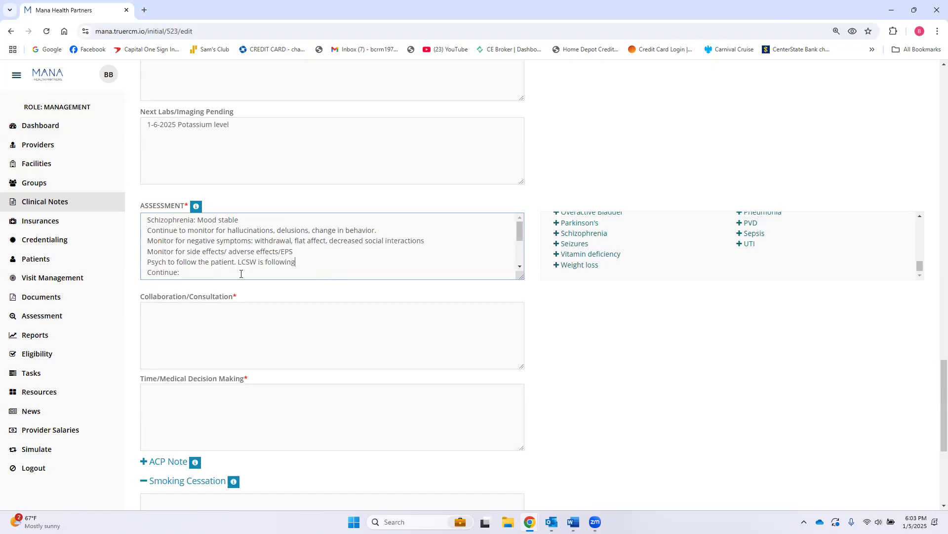
pyautogui.click(238, 270)
pyautogui.write('eroquel')
# - Delete the whole Schizophrenia entry and the blank lines above the Seizures entry in the Assessment section
pyautogui.moveTo(240, 272); pyautogui.dragTo(136, 221)
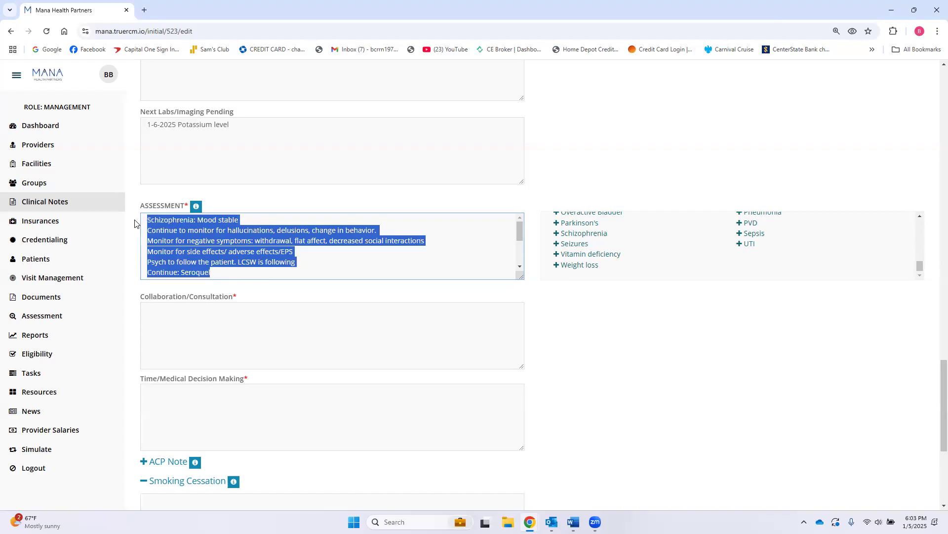
pyautogui.press('BackSpace')
pyautogui.press('Delete')
pyautogui.press('Delete')
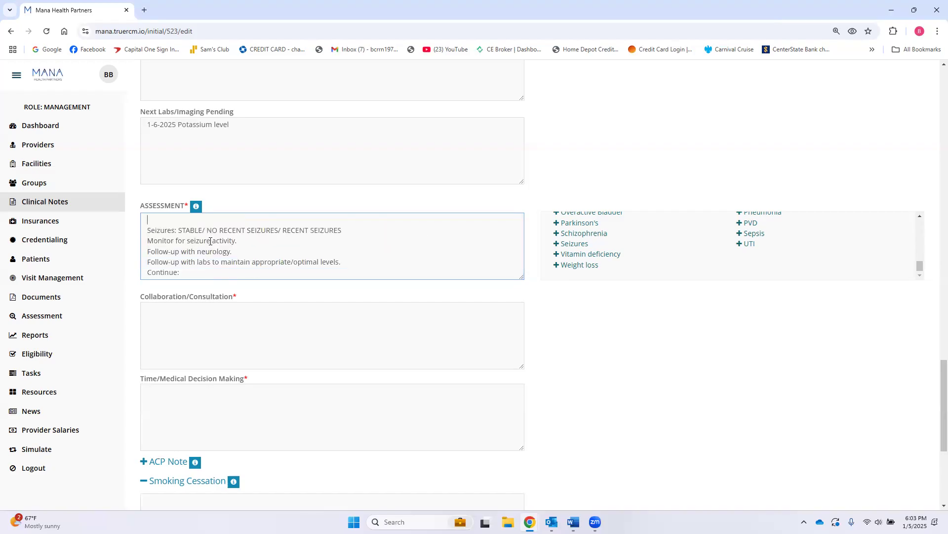
pyautogui.press('Delete')
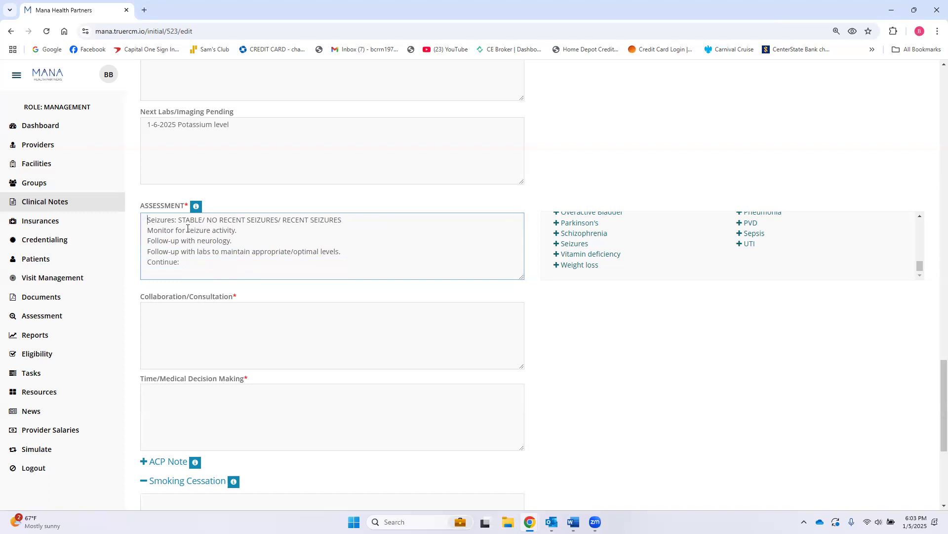
# - Remove the "/ RECENT SEIZURES" option from the Seizures heading in the Assessment section
pyautogui.moveTo(179, 221); pyautogui.dragTo(345, 225)
pyautogui.click(344, 225)
pyautogui.moveTo(343, 219); pyautogui.dragTo(280, 220)
pyautogui.press('BackSpace')
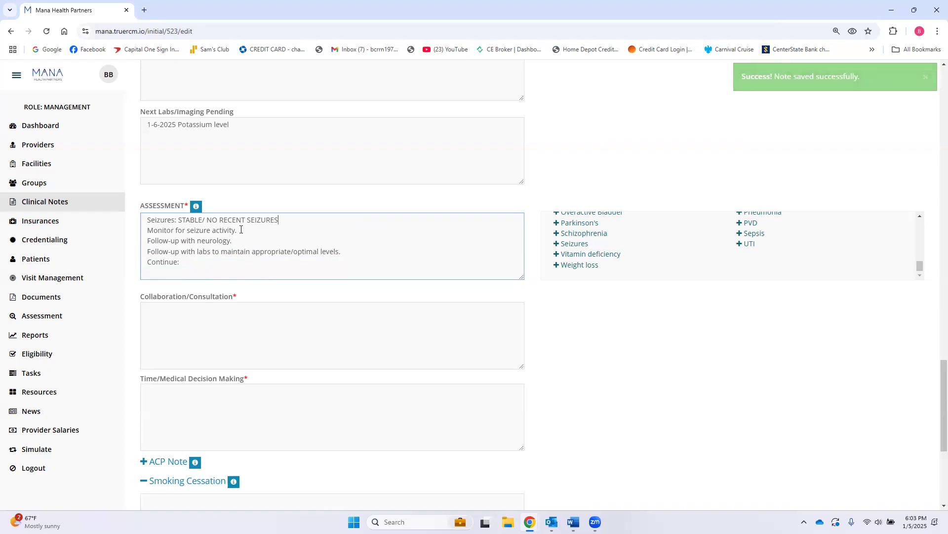
# - Go over the seizure monitoring sentence and delete the "Follow-up with neurology." line from the Seizures entry
pyautogui.moveTo(239, 230); pyautogui.dragTo(108, 225)
pyautogui.click(248, 240)
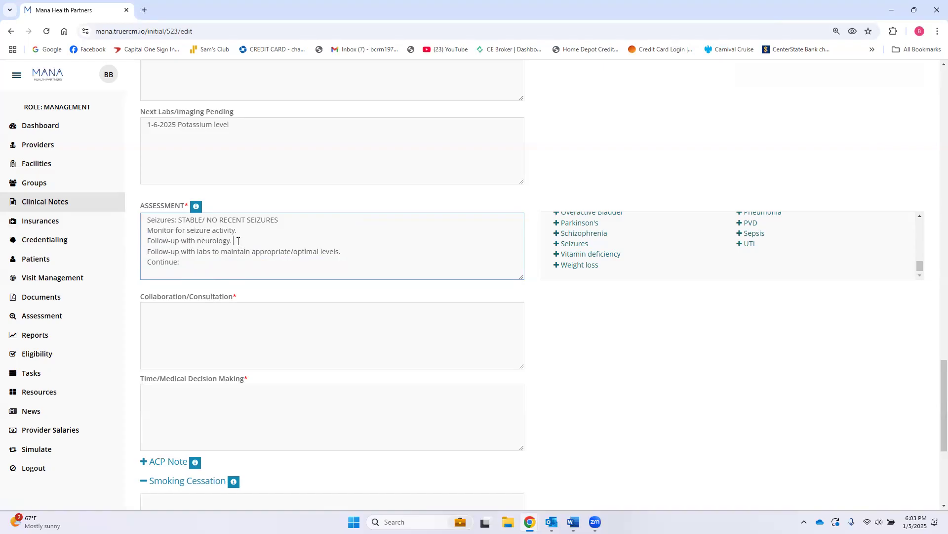
pyautogui.moveTo(240, 241); pyautogui.dragTo(148, 241)
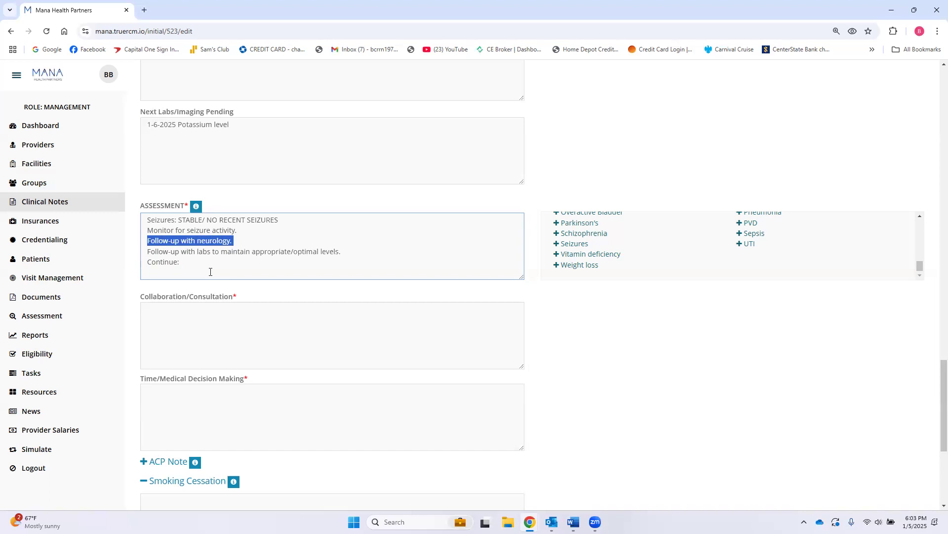
pyautogui.press('BackSpace')
pyautogui.press('BackSpace')
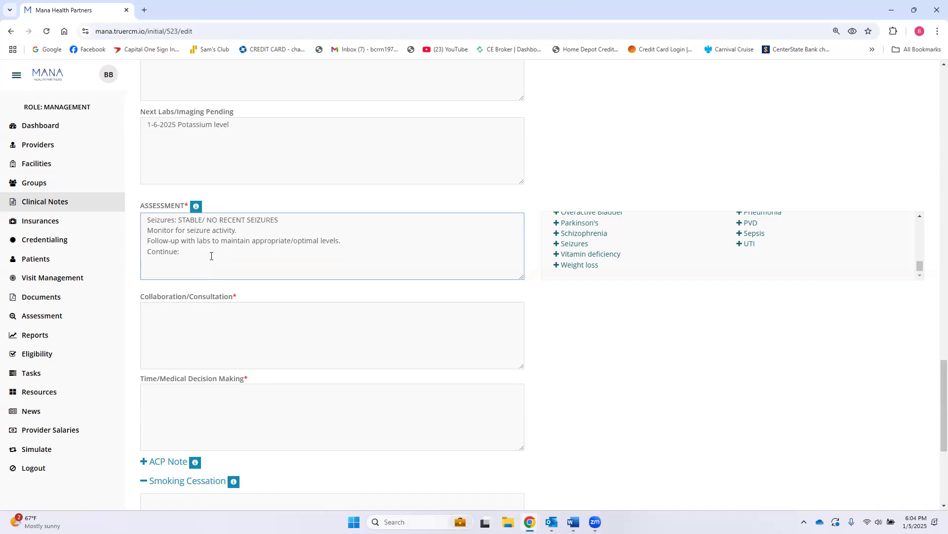
# - Add the line "1-1-2025 Depakote level 55" below the seizure monitoring sentence in the Seizures entry
pyautogui.moveTo(197, 241); pyautogui.dragTo(340, 244)
pyautogui.click(305, 260)
pyautogui.click(246, 232)
pyautogui.press('Return')
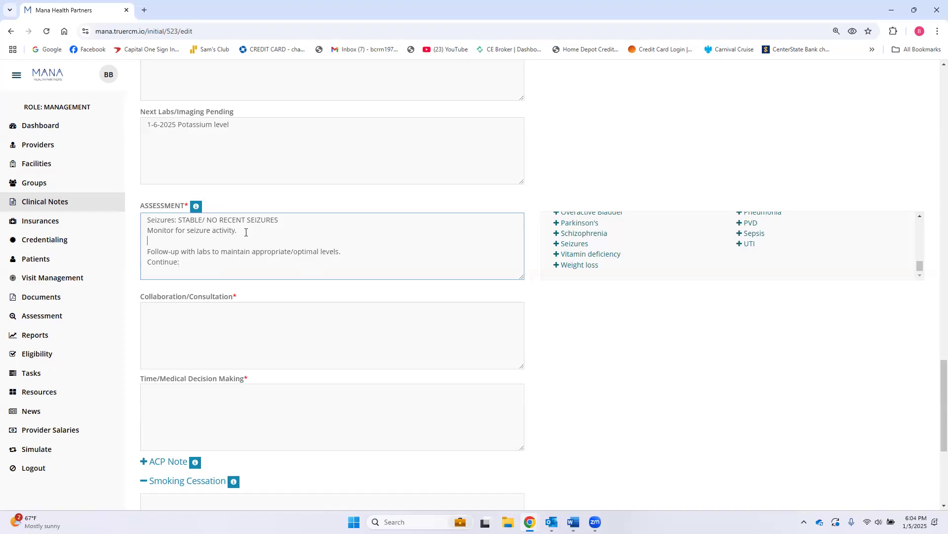
pyautogui.write('1-1-2025 ')
pyautogui.write('Depakote')
pyautogui.write(' level ')
pyautogui.write('55')
# - List Depakote as the continued medication for Seizures
pyautogui.write('Di')
pyautogui.write('p')
pyautogui.write('akote')
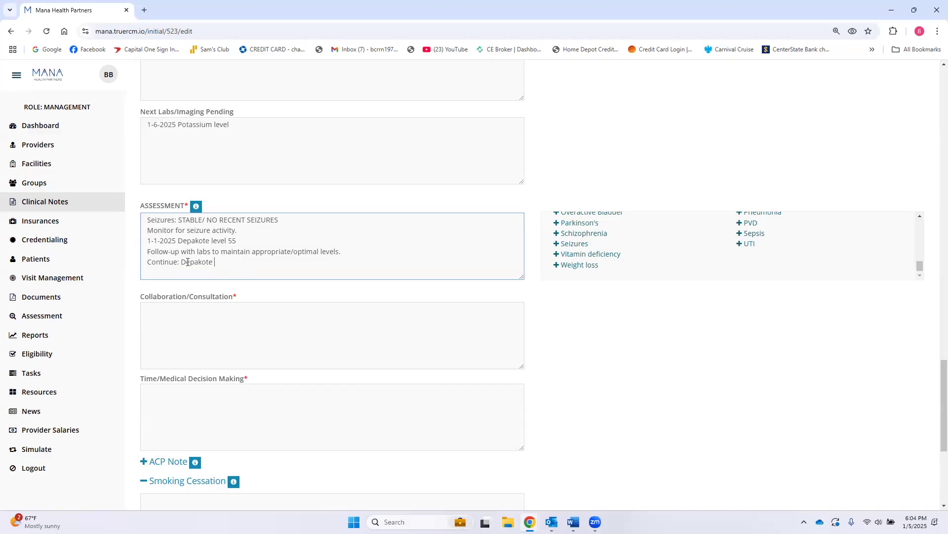
# - Insert the Nursing Staff template into Collaboration/Consultation and go over its sentence about collaborating with nursing staff
pyautogui.scroll(-2, 183, 277)
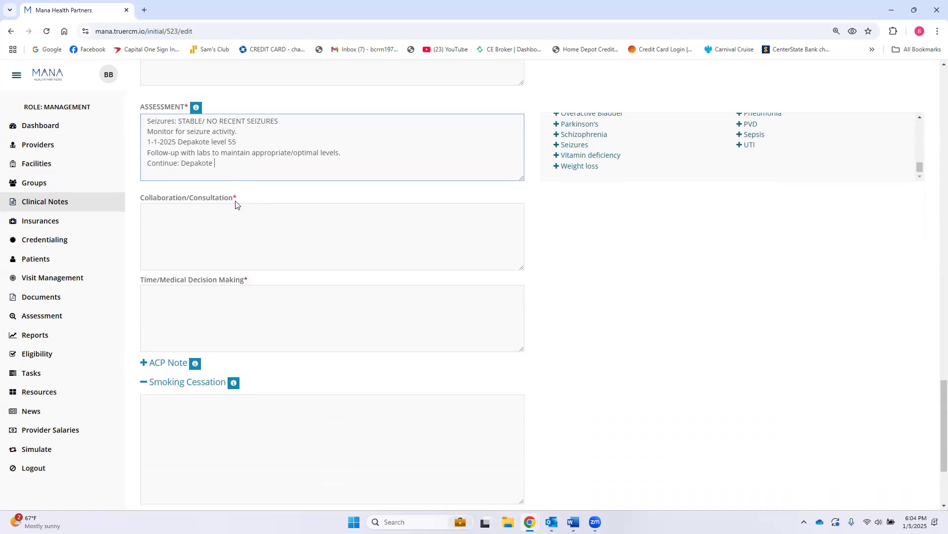
pyautogui.click(228, 221)
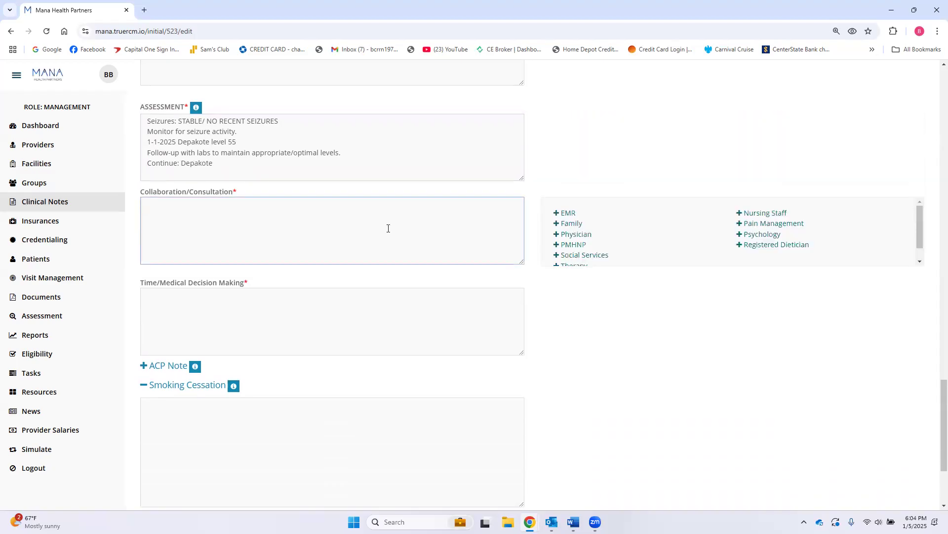
pyautogui.click(779, 215)
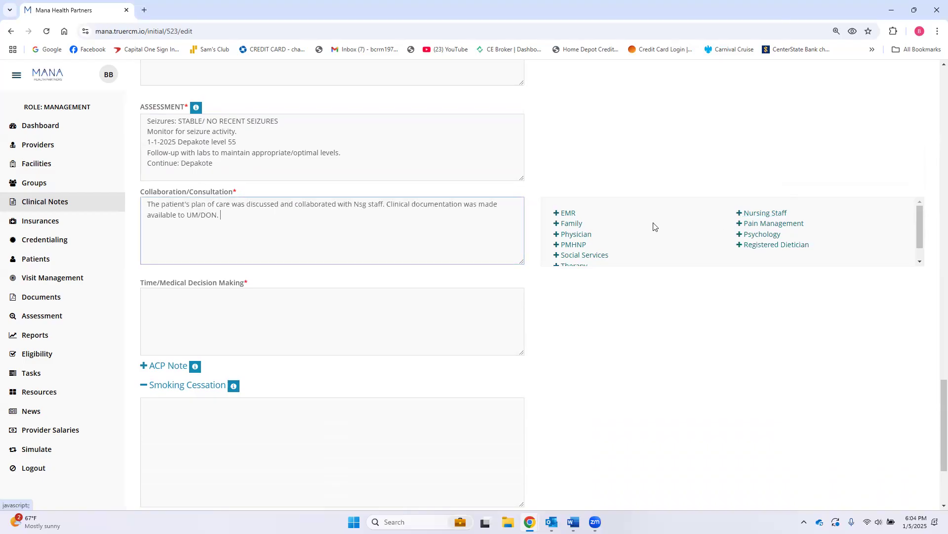
pyautogui.moveTo(386, 204); pyautogui.dragTo(246, 204)
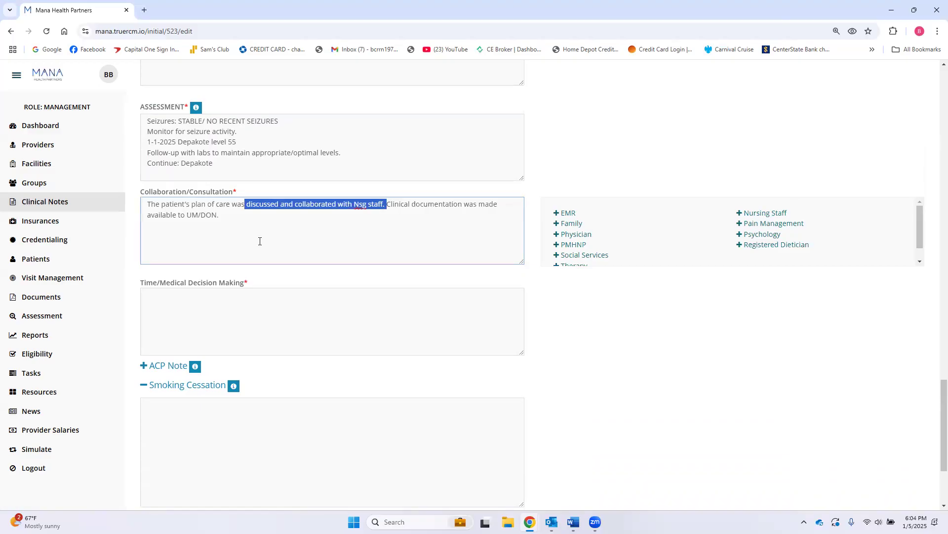
pyautogui.click(239, 219)
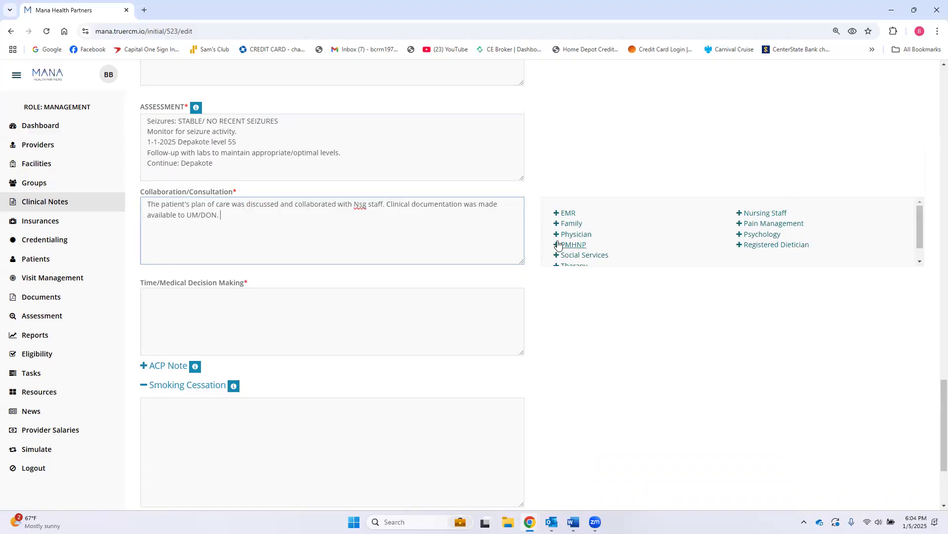
# - Add the Family template to Collaboration/Consultation, go over its wording, and look through the remaining templates
pyautogui.click(571, 224)
pyautogui.moveTo(350, 227); pyautogui.dragTo(164, 224)
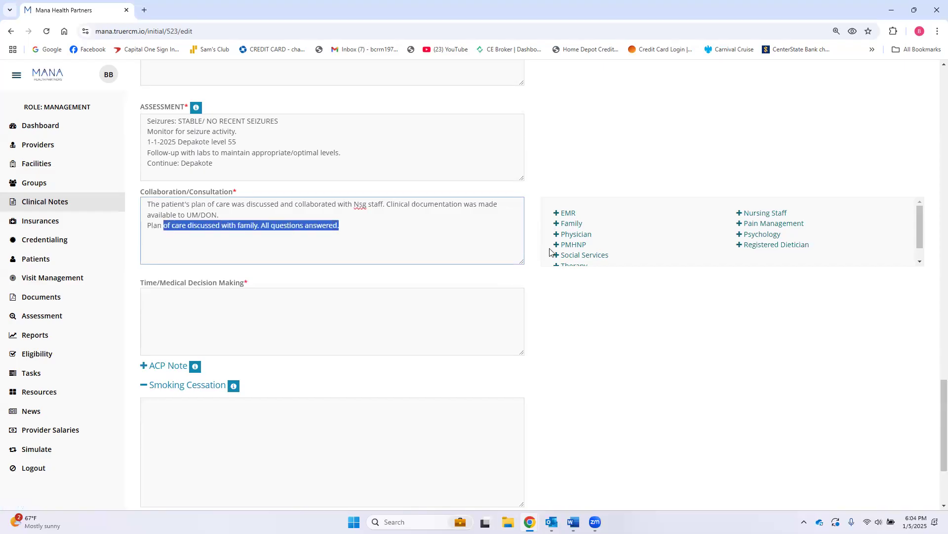
pyautogui.click(374, 220)
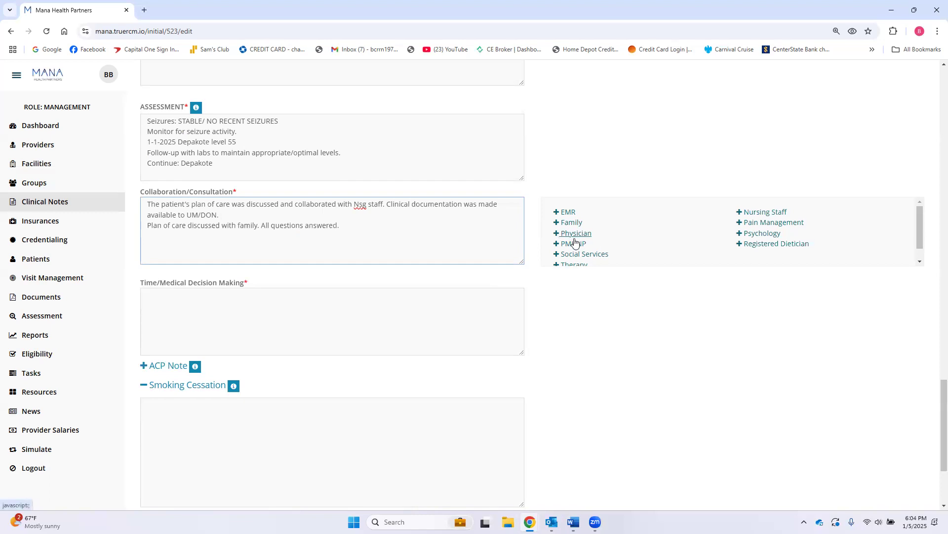
pyautogui.scroll(-1, 568, 242)
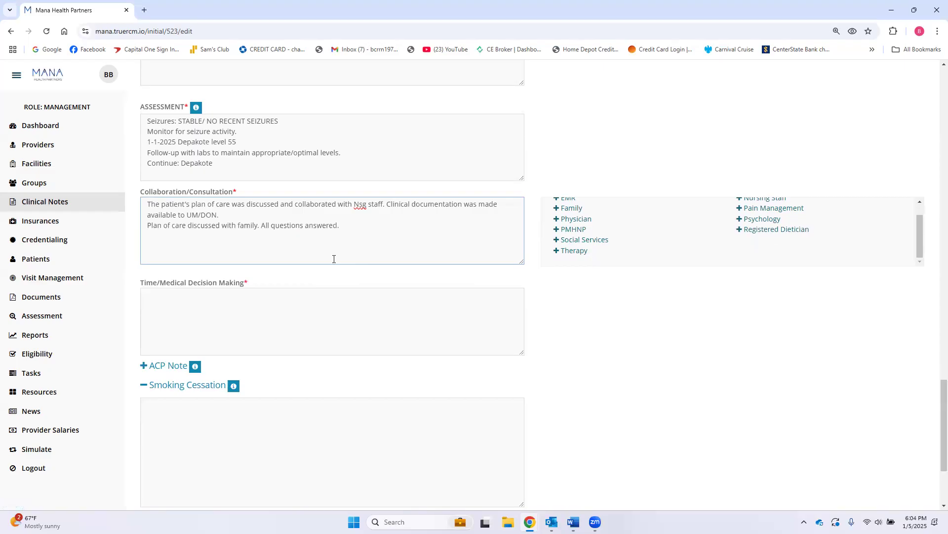
# - Try the Admit, 45 Min, Family and Dictation templates in Time/Medical Decision Making, and clear the field
pyautogui.scroll(-2, 333, 259)
pyautogui.click(178, 201)
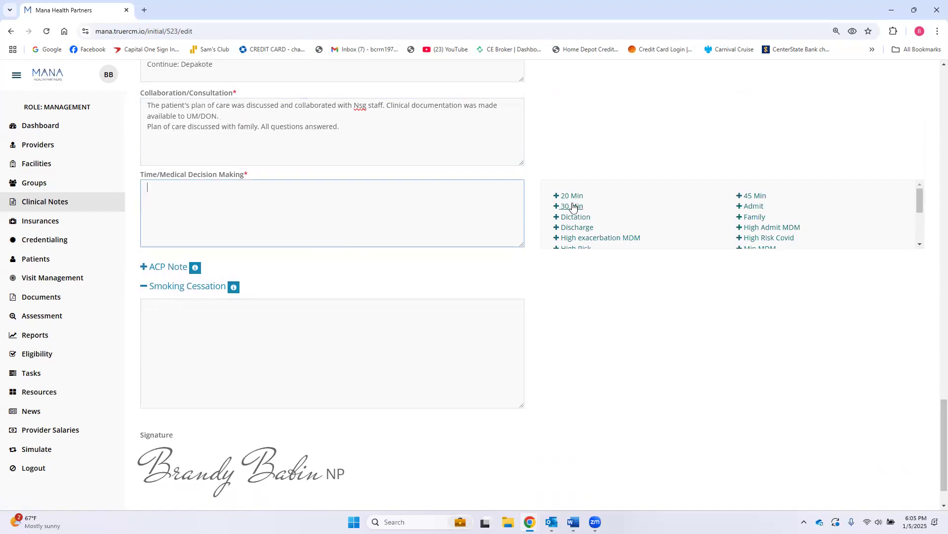
pyautogui.click(753, 206)
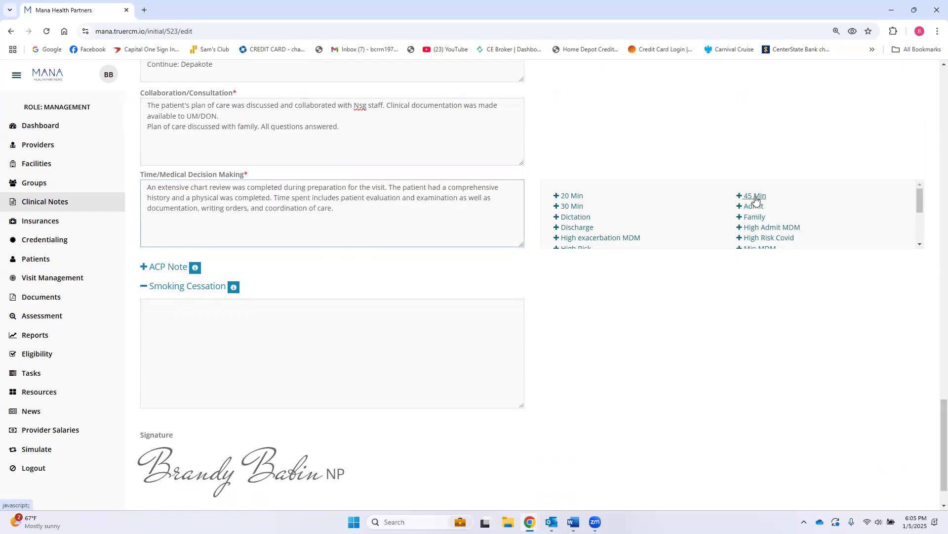
pyautogui.click(756, 197)
pyautogui.scroll(-1, 756, 207)
pyautogui.scroll(1, 754, 211)
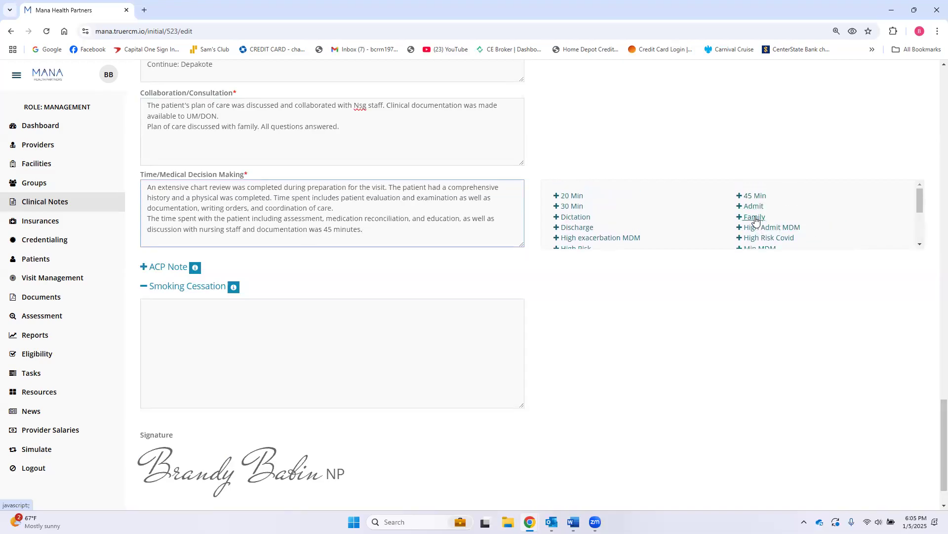
pyautogui.click(753, 218)
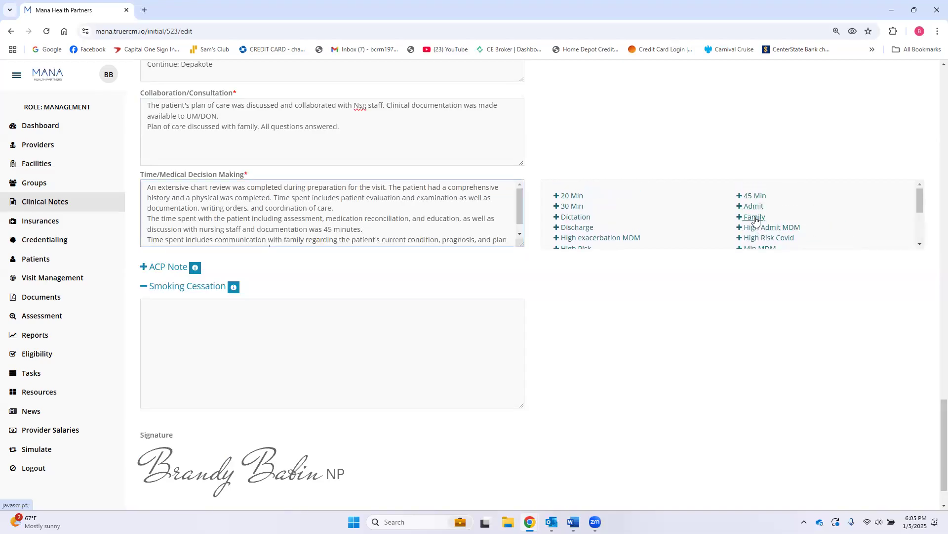
pyautogui.click(582, 220)
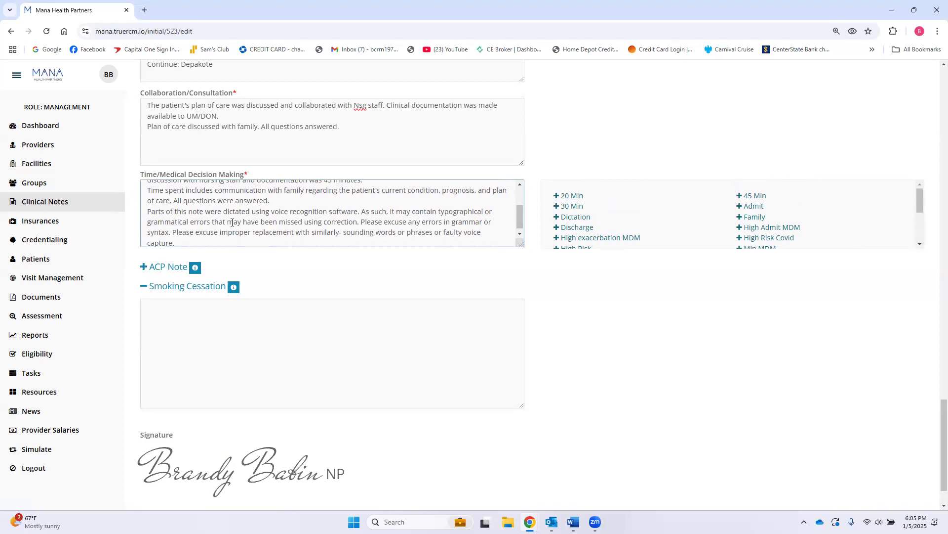
pyautogui.moveTo(189, 242); pyautogui.dragTo(129, 178)
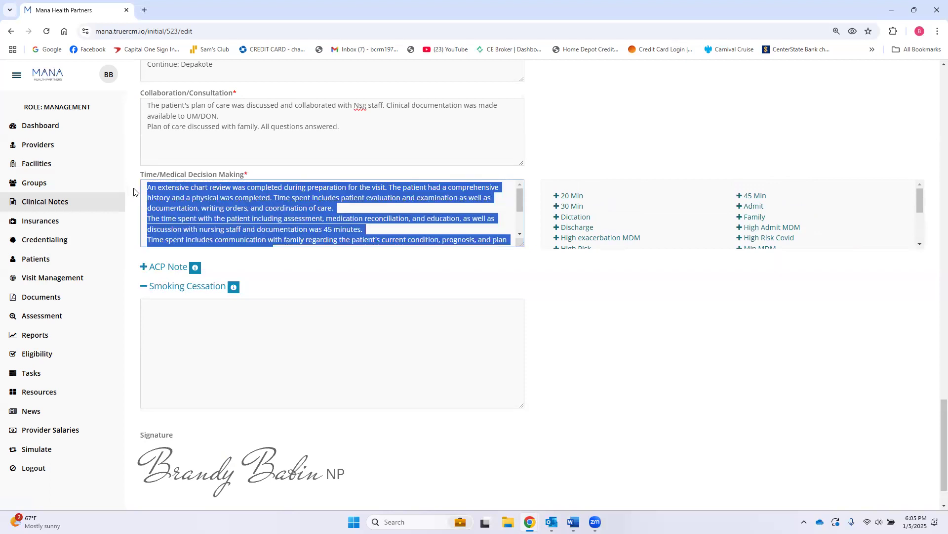
pyautogui.press('BackSpace')
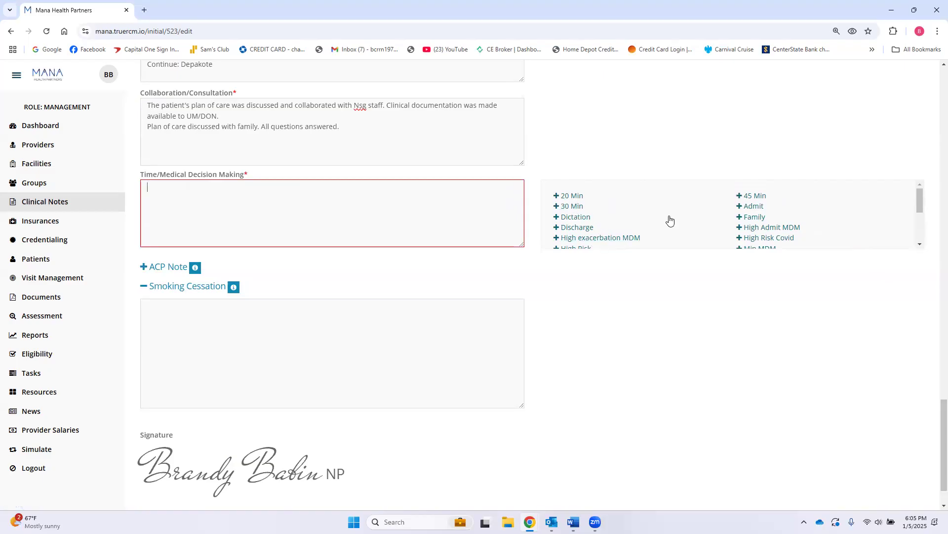
# - Try the Mod 2 MDM template in Time/Medical Decision Making, go over its sentence, and delete it
pyautogui.scroll(-1, 729, 228)
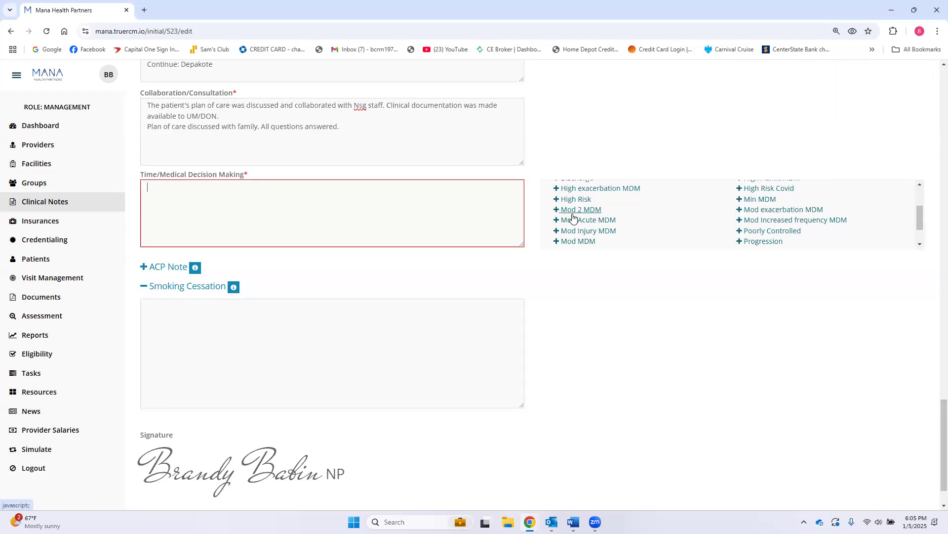
pyautogui.click(581, 213)
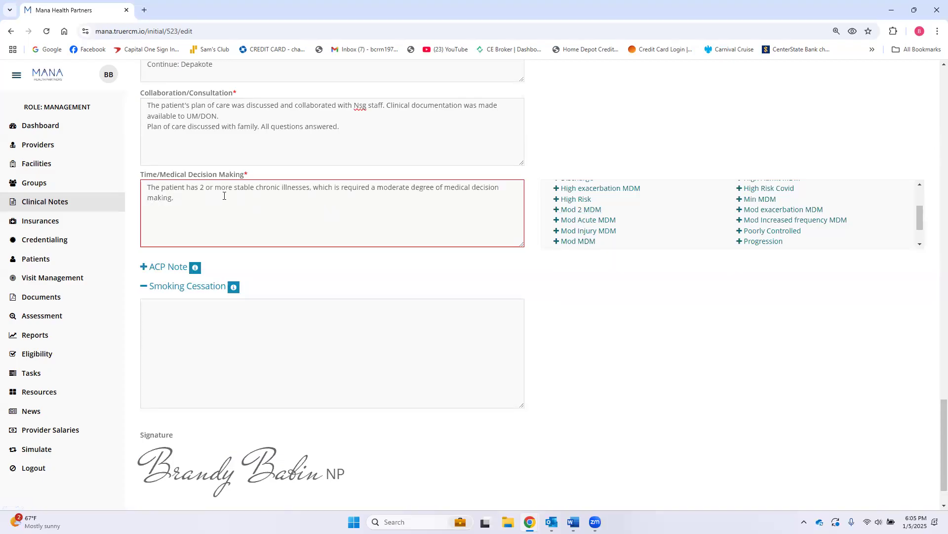
pyautogui.moveTo(188, 201); pyautogui.dragTo(131, 192)
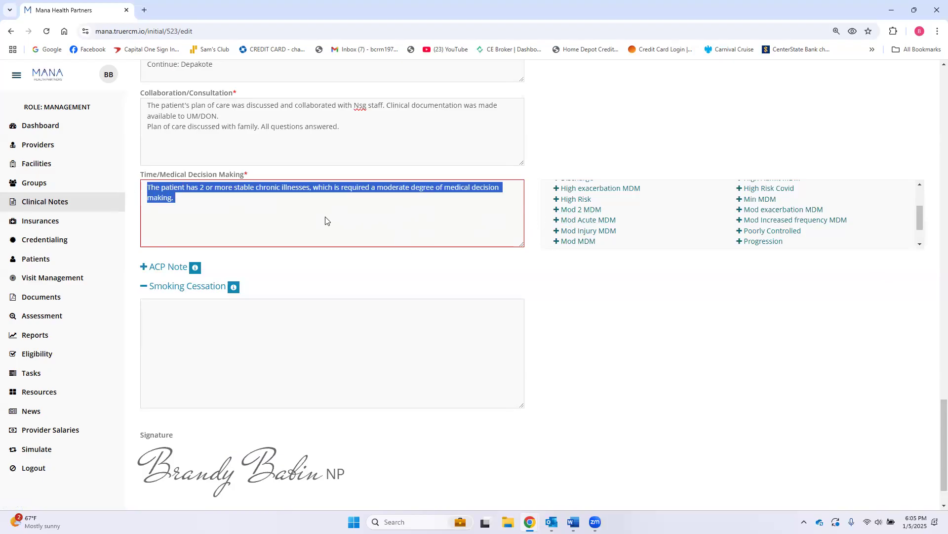
pyautogui.press('BackSpace')
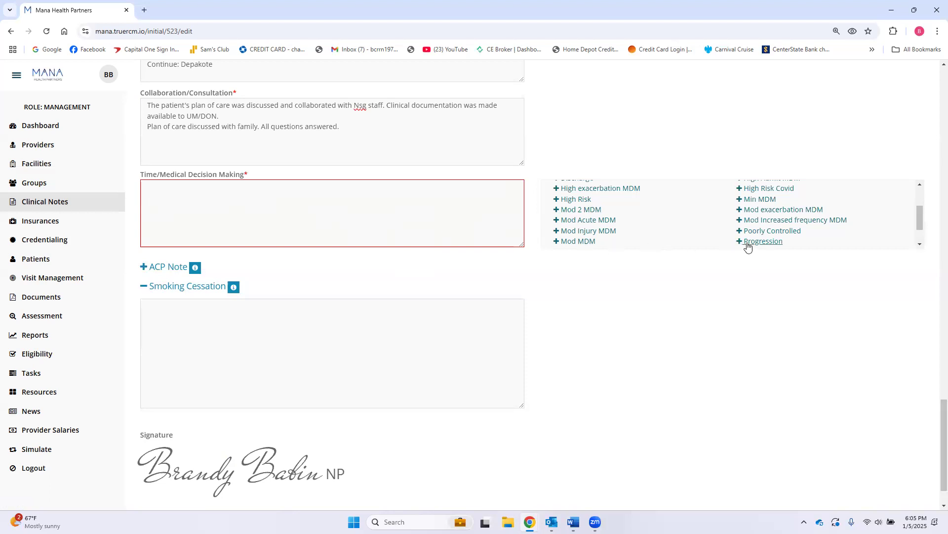
# - Try the Mod Acute MDM, Poorly Controlled, Progression and Worse templates in Time/Medical Decision Making, and clear the field
pyautogui.click(586, 222)
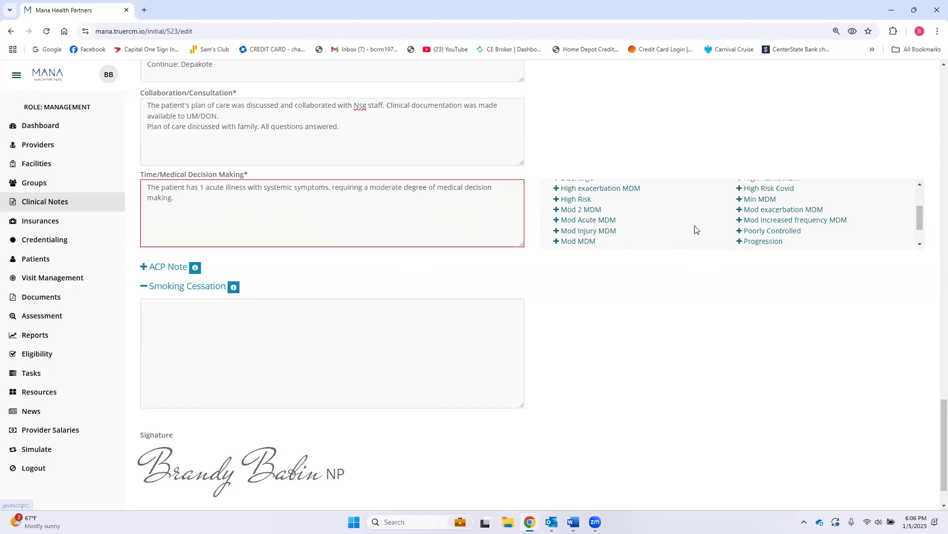
pyautogui.click(767, 234)
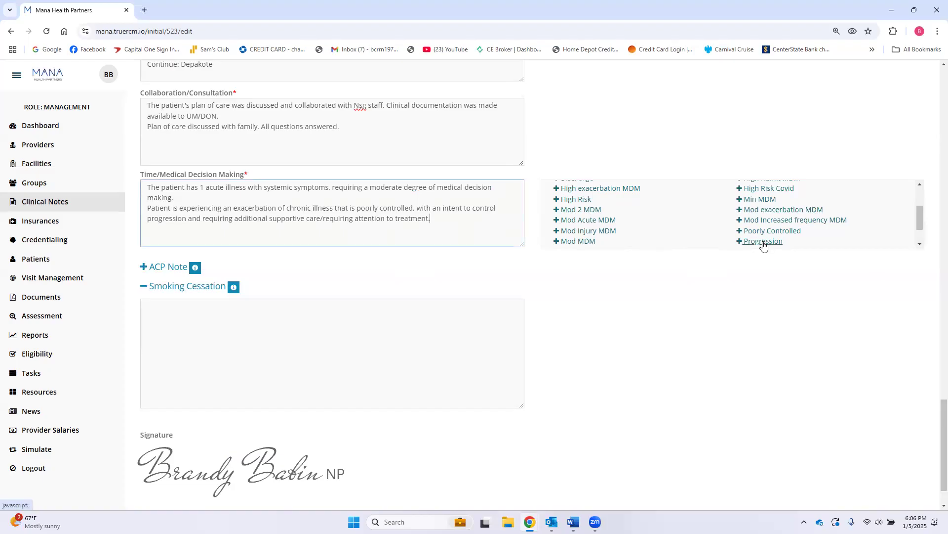
pyautogui.click(763, 242)
pyautogui.scroll(-1, 679, 229)
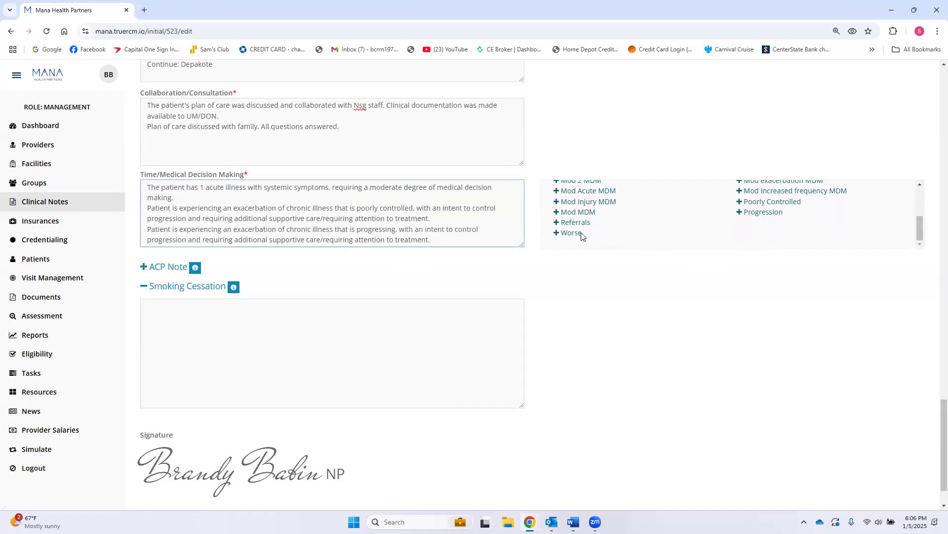
pyautogui.click(573, 233)
pyautogui.scroll(-1, 477, 241)
pyautogui.hotkey('ctrl', 'a')
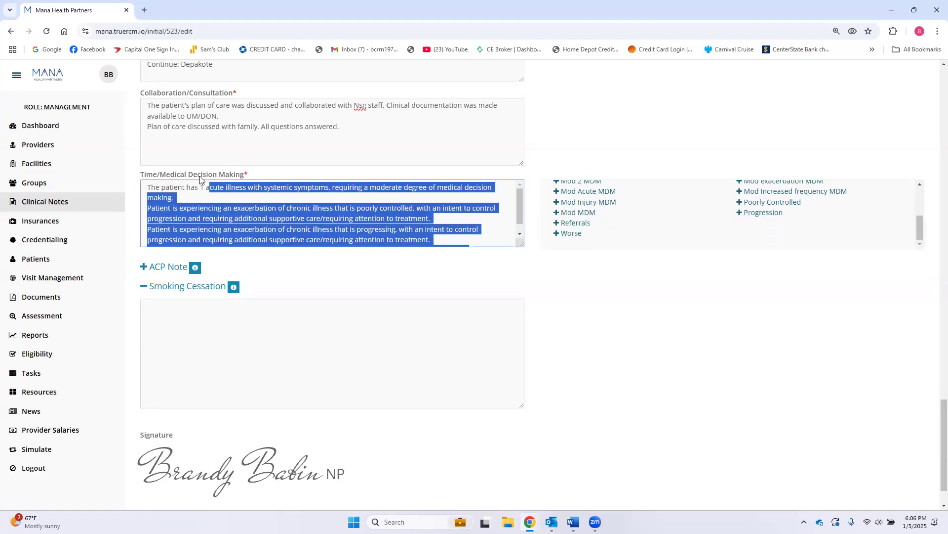
pyautogui.press('BackSpace')
# - Fill Time/Medical Decision Making with the Admit, 45 Min and Dictation templates
pyautogui.scroll(1, 634, 215)
pyautogui.scroll(1, 633, 215)
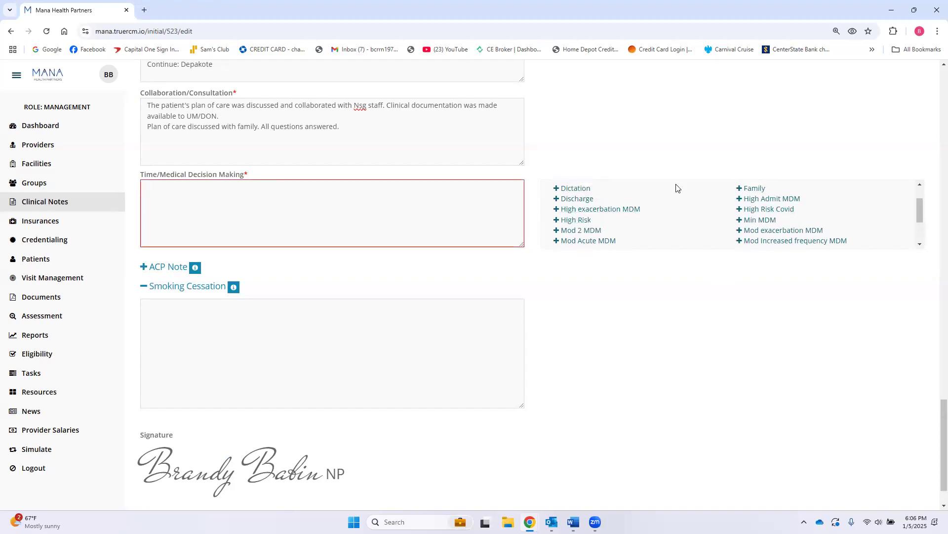
pyautogui.scroll(2, 771, 200)
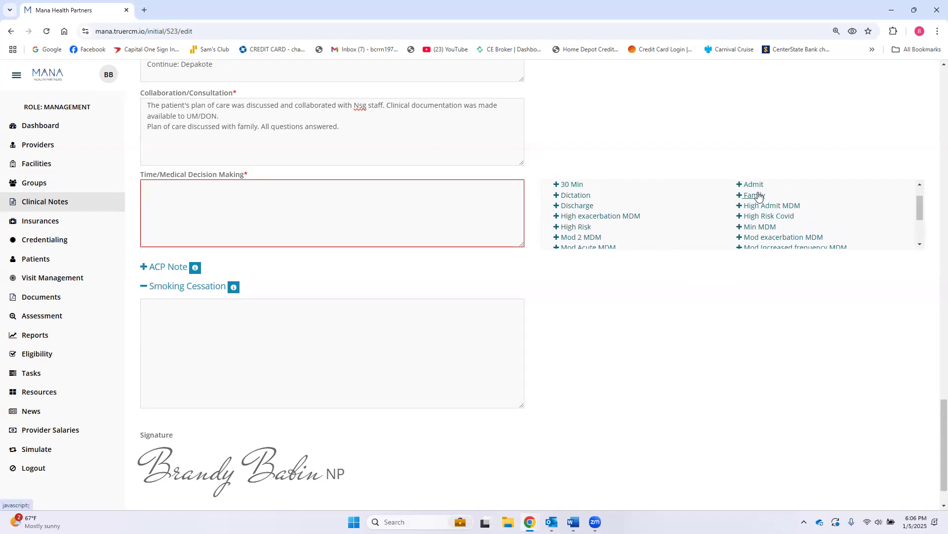
pyautogui.click(755, 206)
pyautogui.click(754, 196)
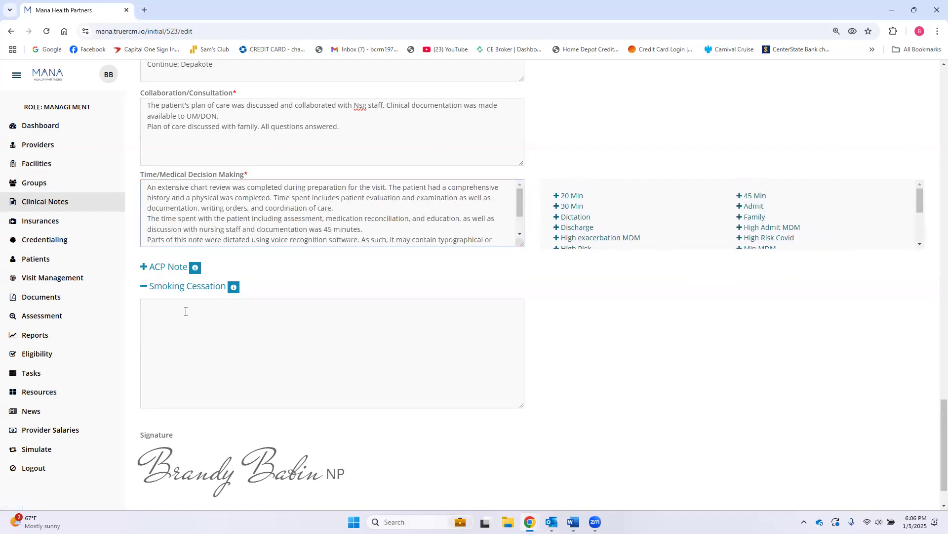
# - Expand the ACP Note and set the Advance Care Planning discussion date to 01/05/2025 and its duration to 16 minutes
pyautogui.click(165, 267)
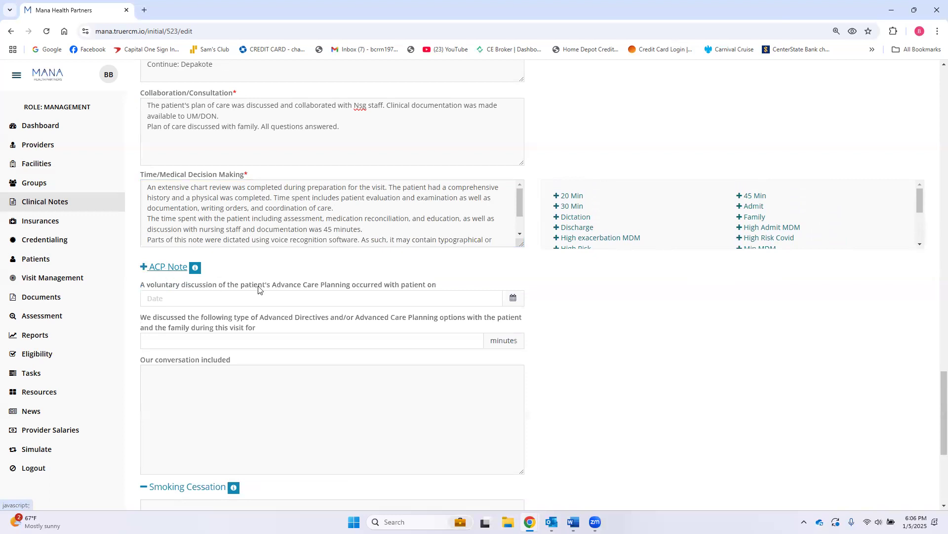
pyautogui.click(513, 300)
pyautogui.click(149, 216)
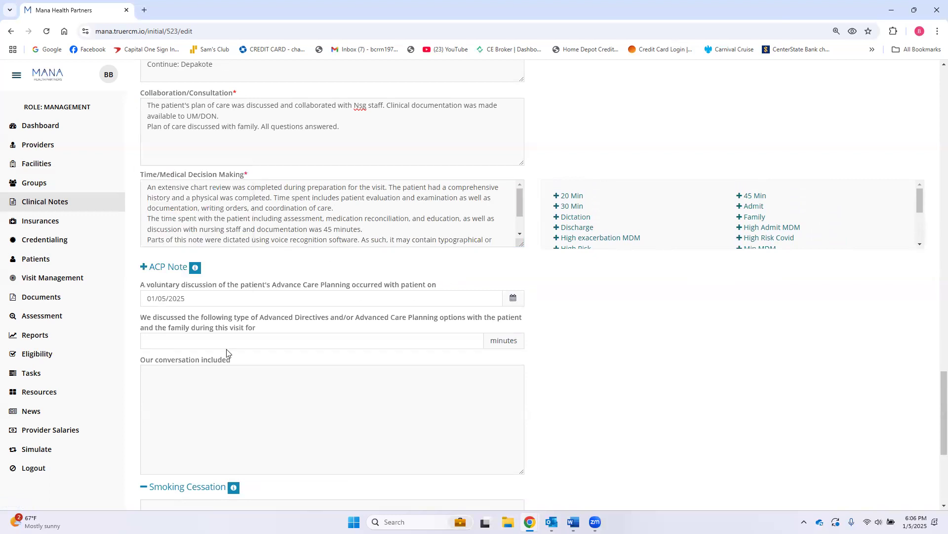
pyautogui.click(225, 339)
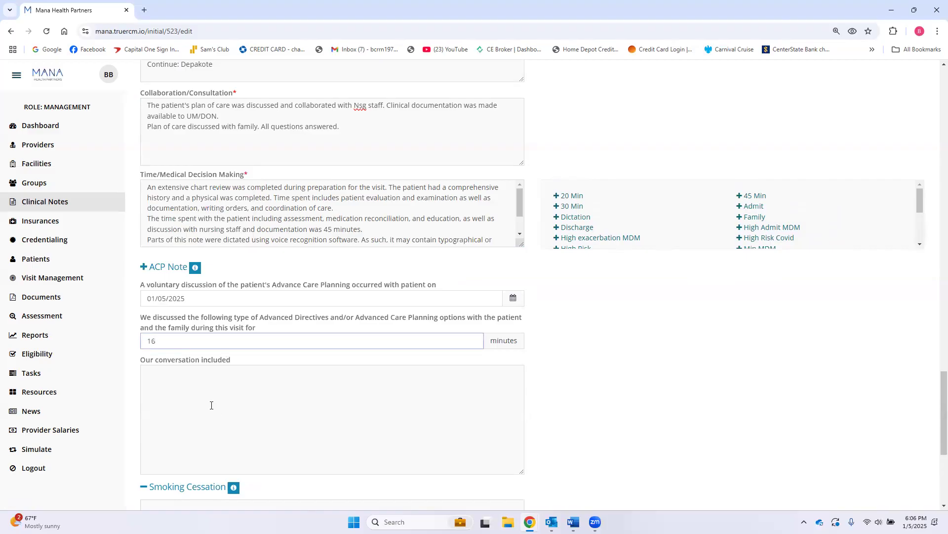
# - Insert the Discussion with POA/HCS template into the ACP conversation field and go over its opening paragraph
pyautogui.click(161, 378)
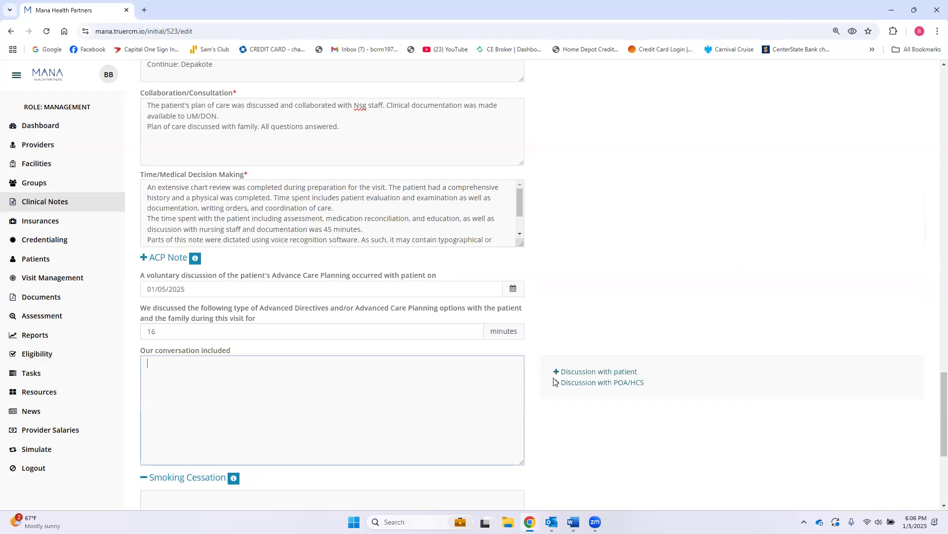
pyautogui.click(614, 384)
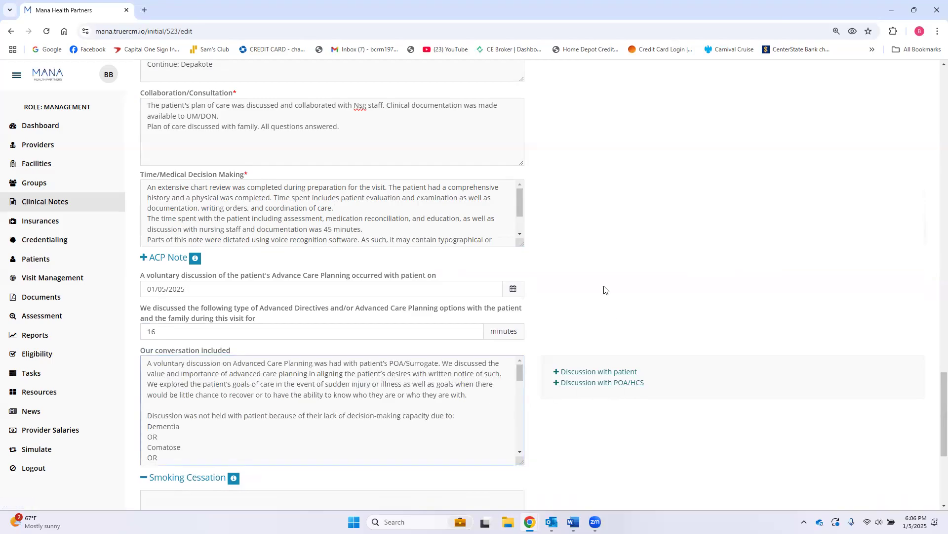
pyautogui.scroll(-3, 603, 290)
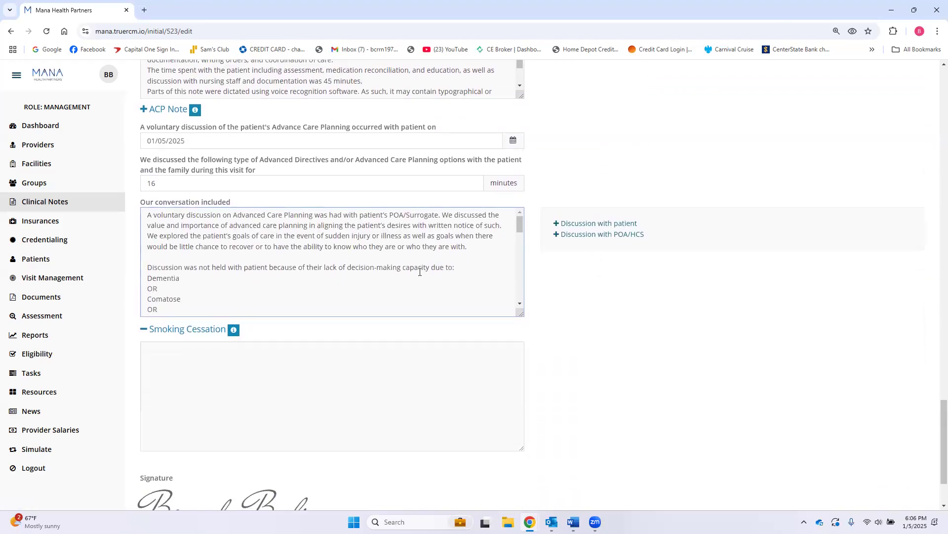
pyautogui.moveTo(149, 217); pyautogui.dragTo(471, 247)
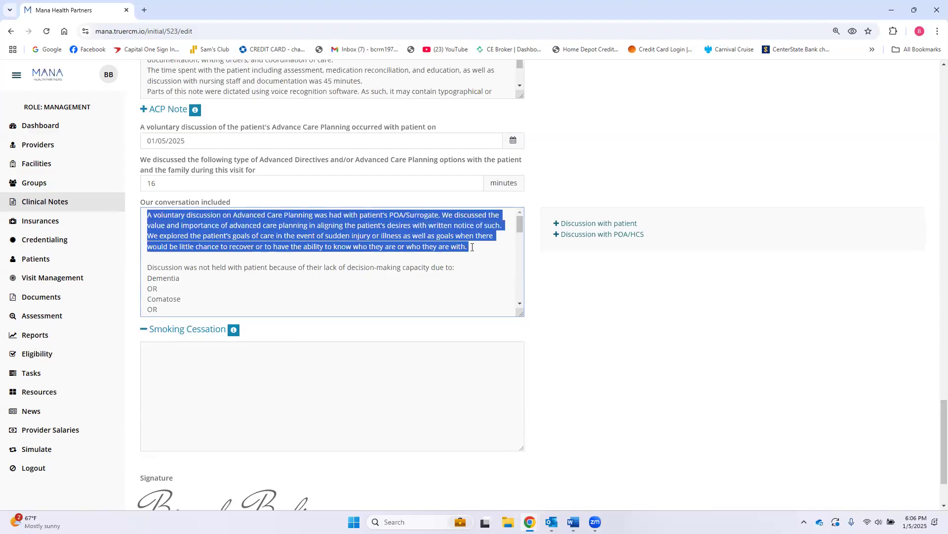
pyautogui.click(458, 288)
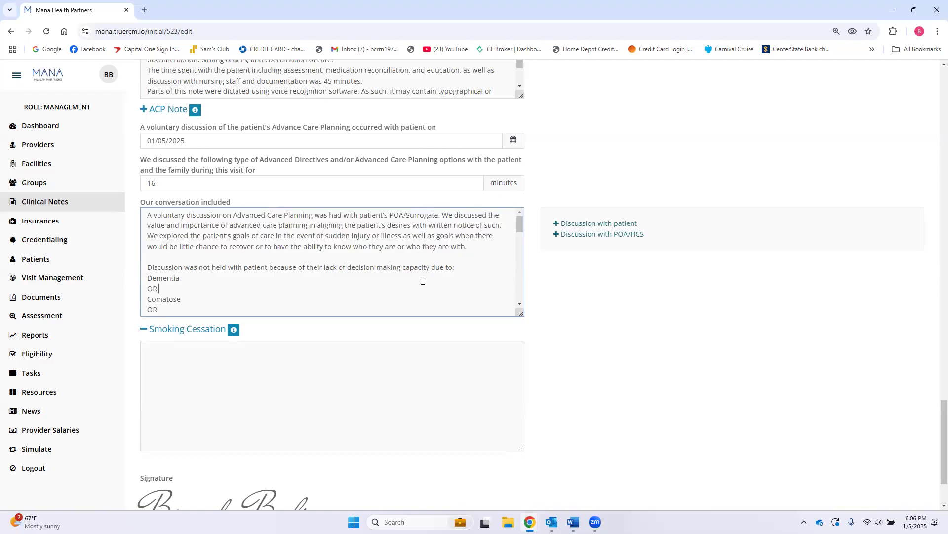
# - Keep only Dementia as the reason for lacking decision-making capacity, on the statement's line, and delete the Comatose and non-decisional options
pyautogui.scroll(-1, 423, 281)
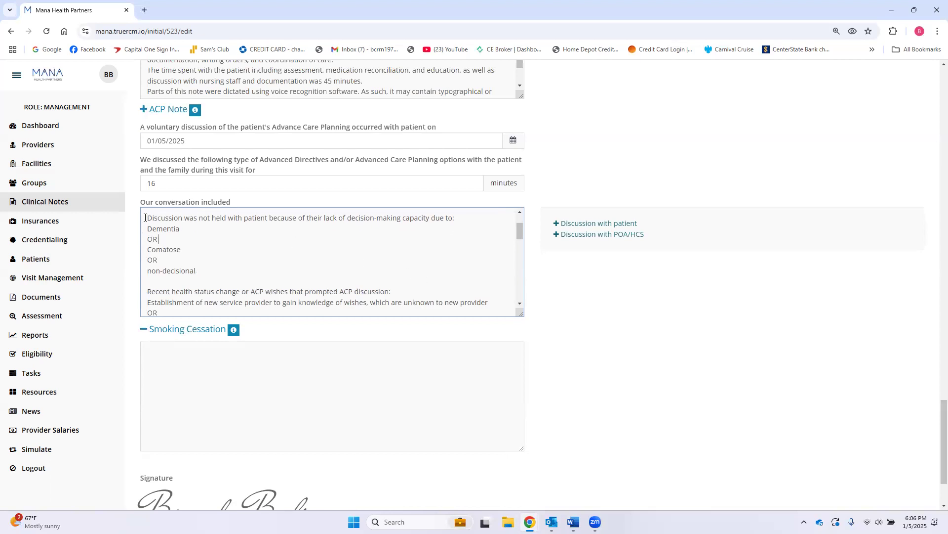
pyautogui.moveTo(145, 217); pyautogui.dragTo(197, 277)
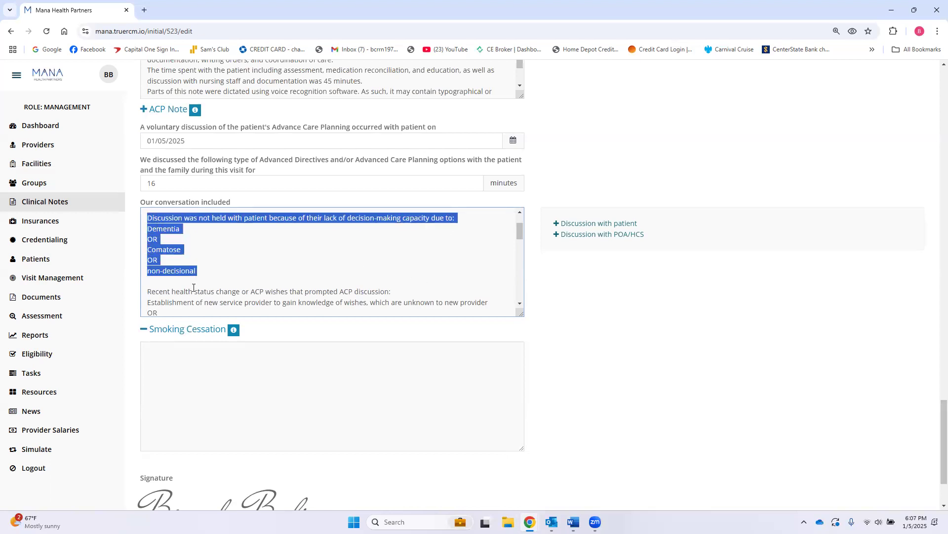
pyautogui.click(207, 270)
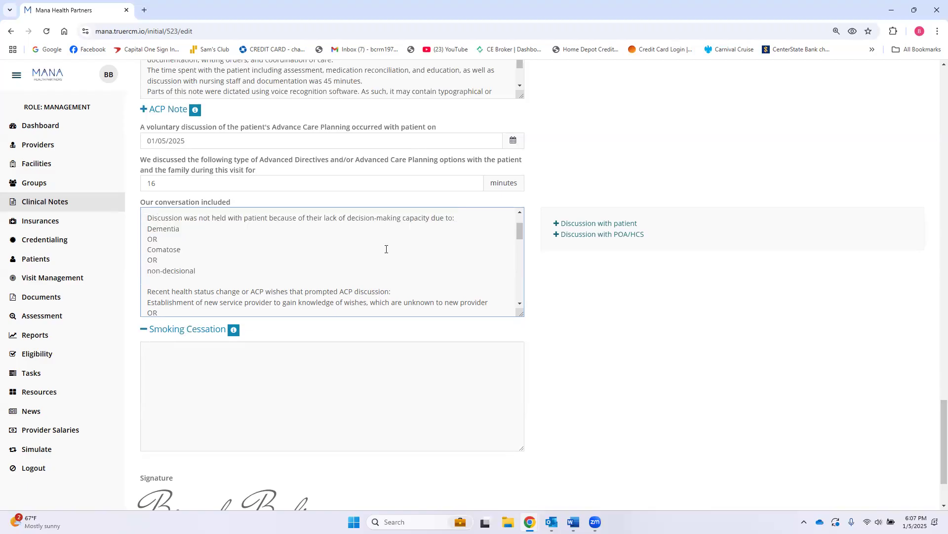
pyautogui.moveTo(206, 275); pyautogui.dragTo(147, 228)
pyautogui.click(214, 259)
pyautogui.click(149, 218)
pyautogui.hotkey('ctrl', 'v')
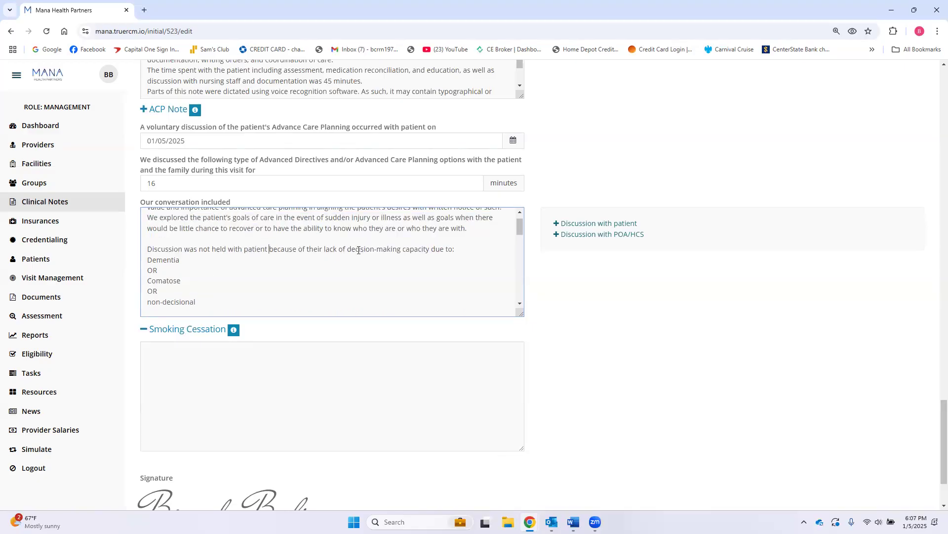
pyautogui.click(464, 249)
pyautogui.press('Delete')
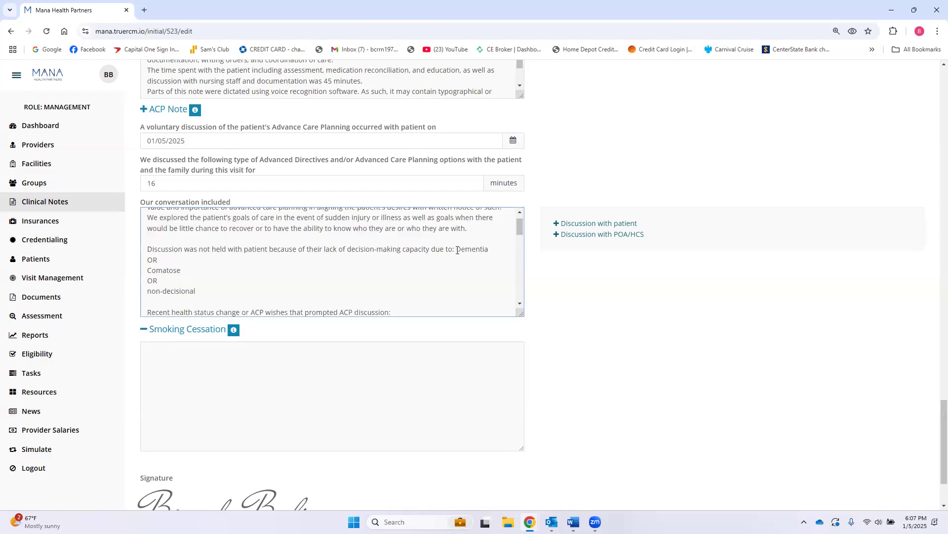
pyautogui.moveTo(202, 294); pyautogui.dragTo(148, 261)
pyautogui.press('Delete')
pyautogui.press('Delete')
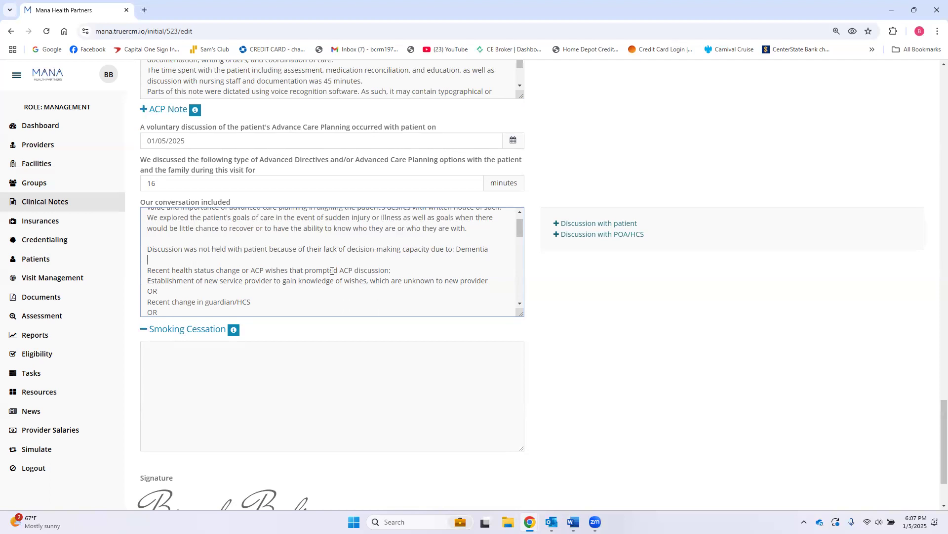
# - Keep only establishment of a new service provider as the ACP discussion prompt, deleting the guardian/HCS and health status change options
pyautogui.click(396, 270)
pyautogui.press('Delete')
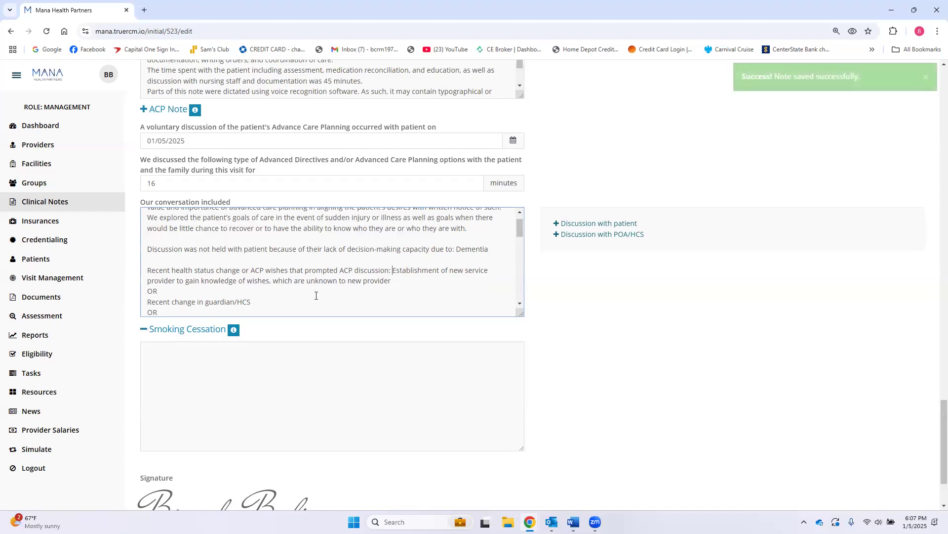
pyautogui.scroll(-1, 311, 292)
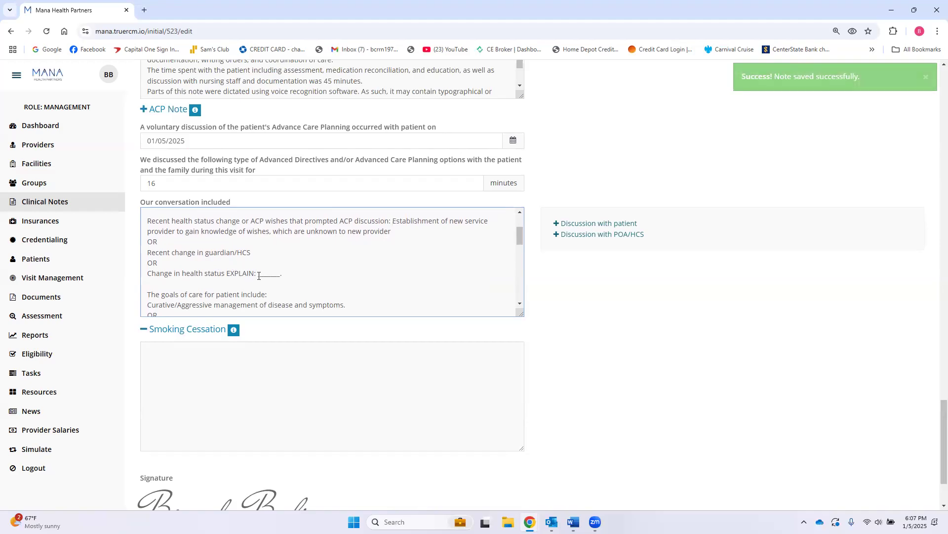
pyautogui.moveTo(147, 241); pyautogui.dragTo(282, 277)
pyautogui.press('Delete')
pyautogui.press('Delete')
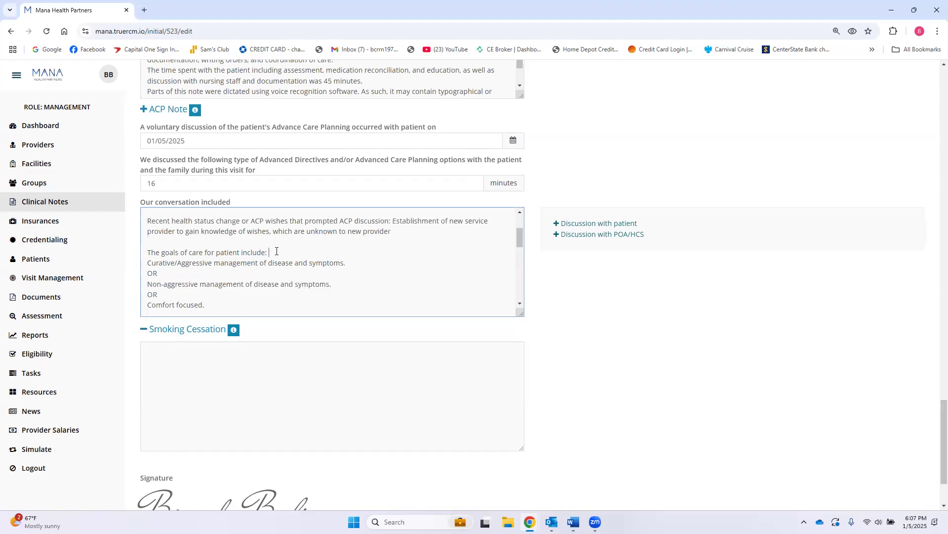
# - Set the goals of care to Curative/Aggressive management of disease and symptoms, deleting the non-aggressive and comfort-focused options
pyautogui.press('Delete')
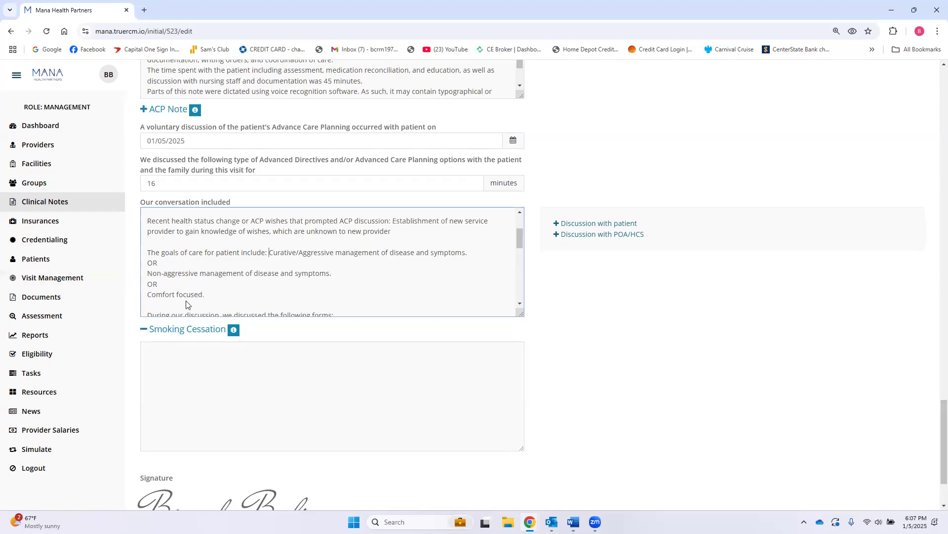
pyautogui.moveTo(209, 296); pyautogui.dragTo(148, 265)
pyautogui.press('BackSpace')
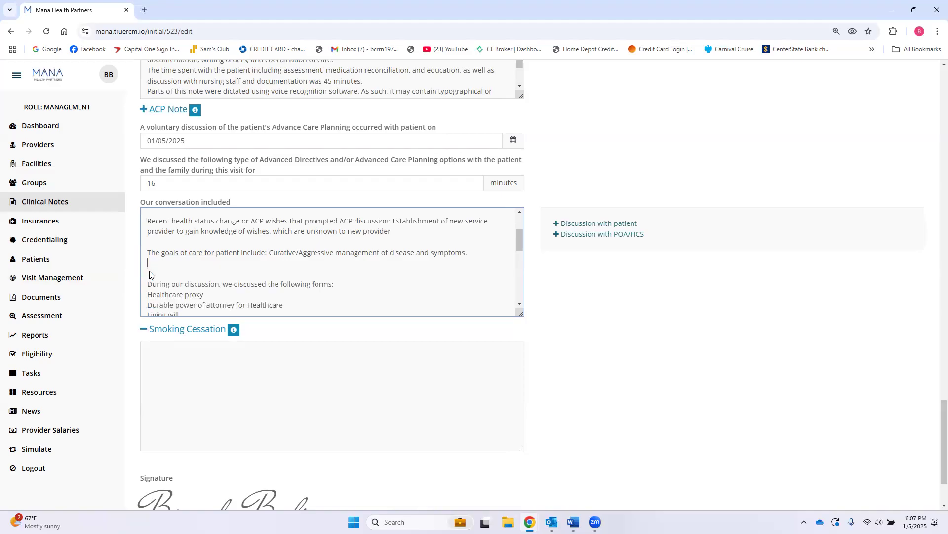
# - Put 16 minutes on the line for time spent exclusively on Advance Care Planning and delete the blank-minutes alternative
pyautogui.scroll(-6, 307, 280)
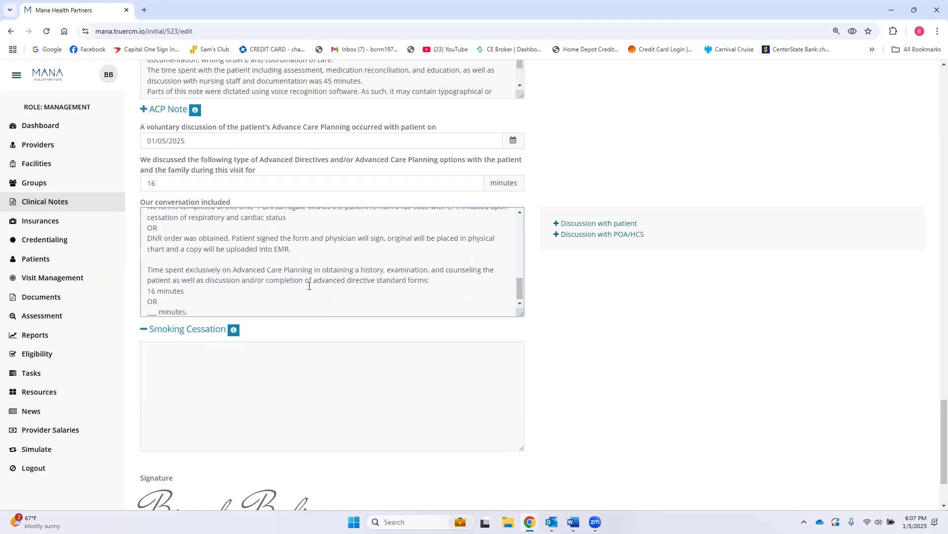
pyautogui.moveTo(196, 262); pyautogui.dragTo(150, 252)
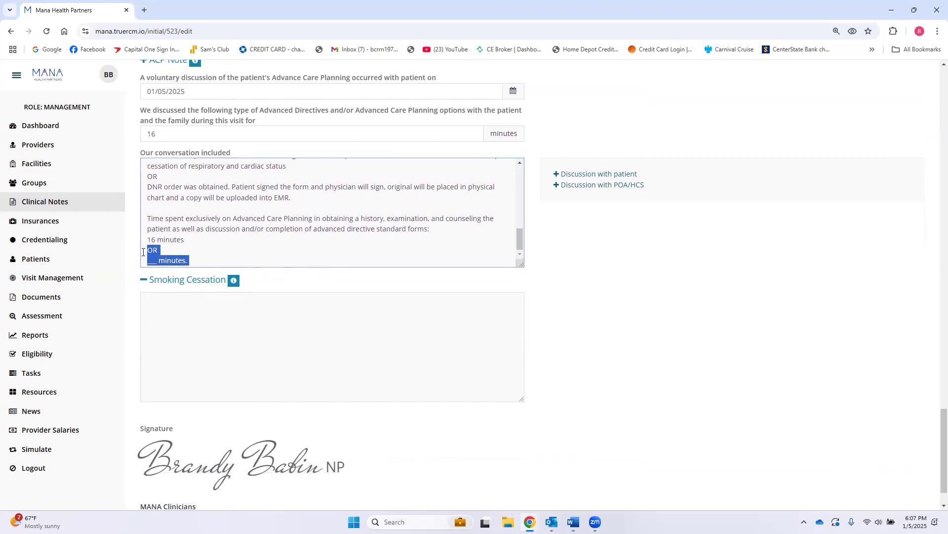
pyautogui.press('BackSpace')
pyautogui.click(436, 241)
pyautogui.press('Delete')
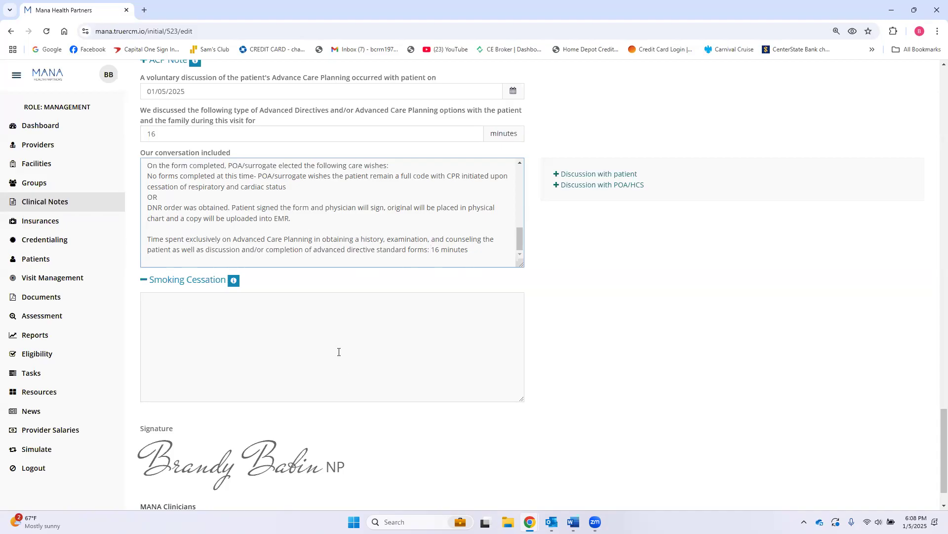
# - Fill the Smoking Cessation field with the Initial: Willing to quit template
pyautogui.click(298, 321)
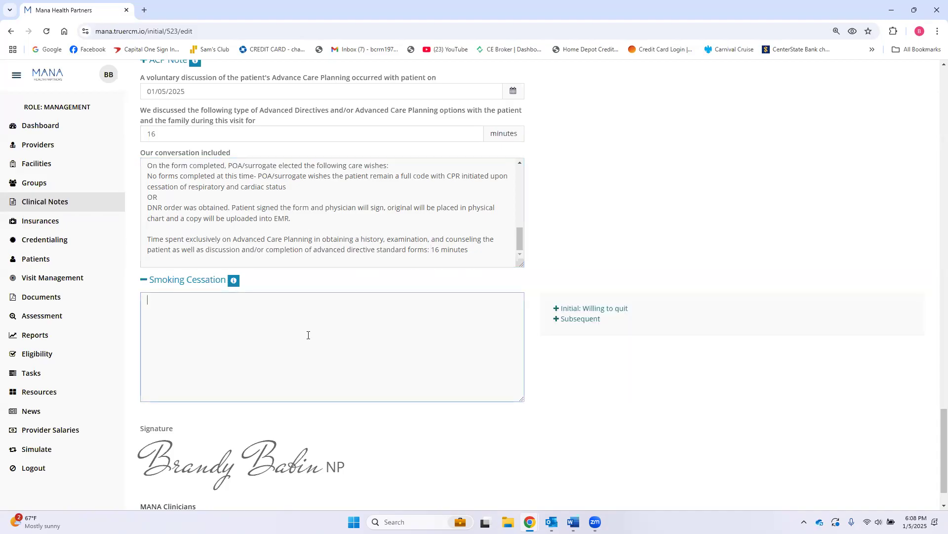
pyautogui.click(593, 308)
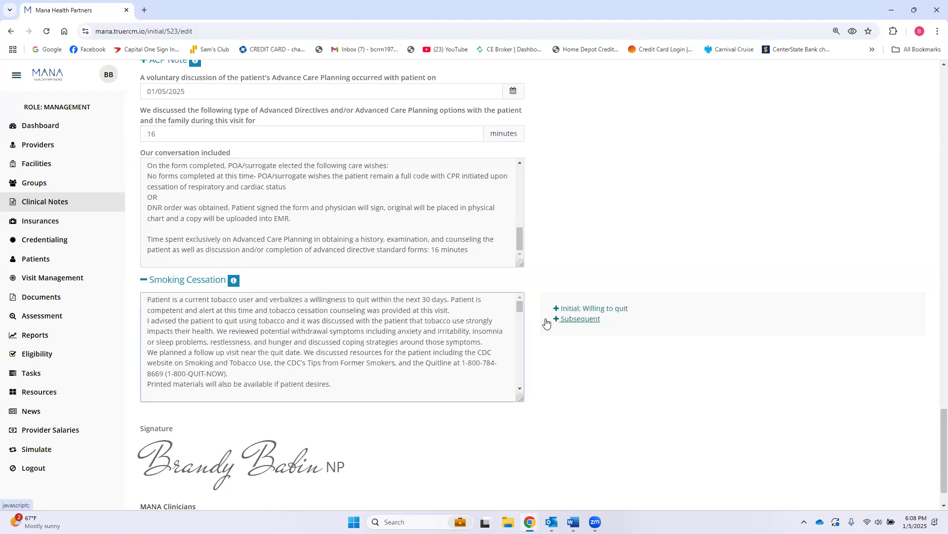
pyautogui.scroll(-2, 568, 247)
pyautogui.scroll(-2, 459, 309)
pyautogui.scroll(2, 459, 312)
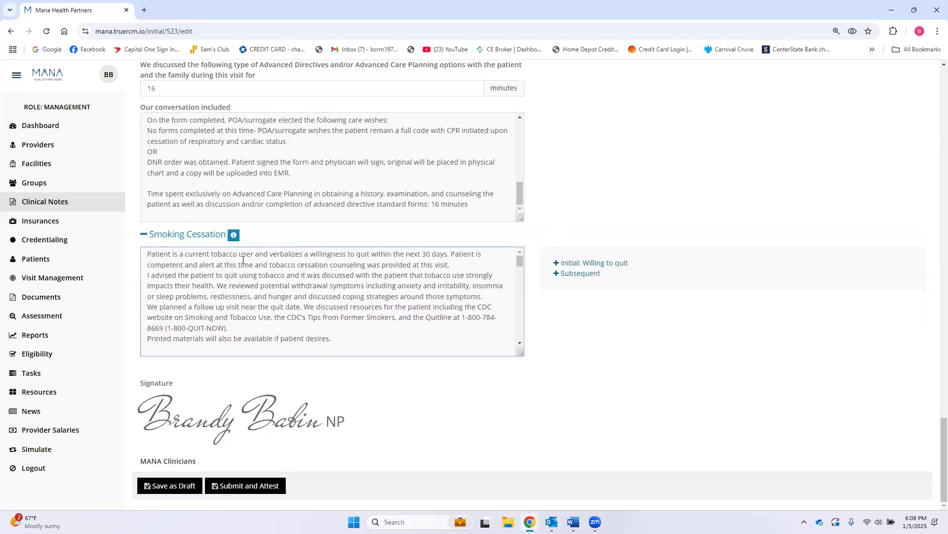
# - Go over the tobacco counseling paragraphs at the start of the Smoking Cessation text
pyautogui.moveTo(335, 341); pyautogui.dragTo(147, 266)
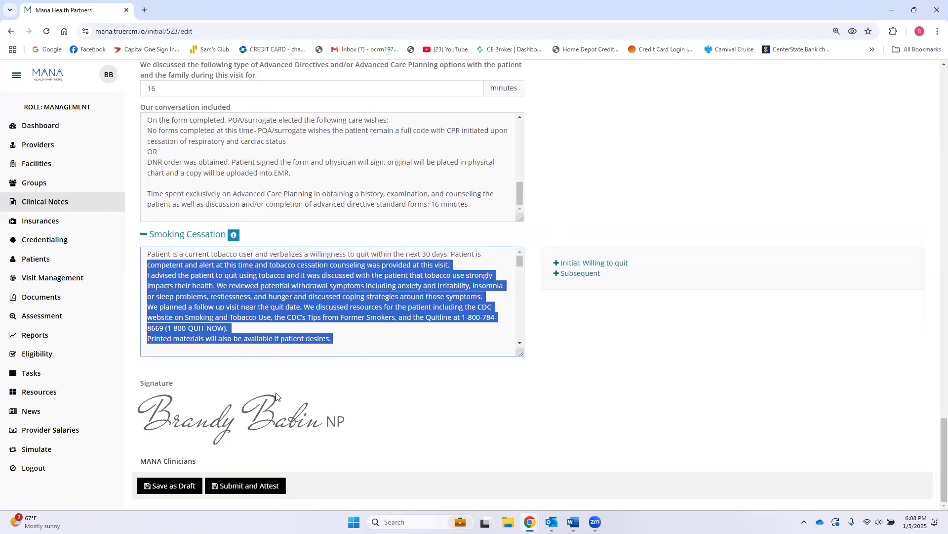
pyautogui.click(349, 346)
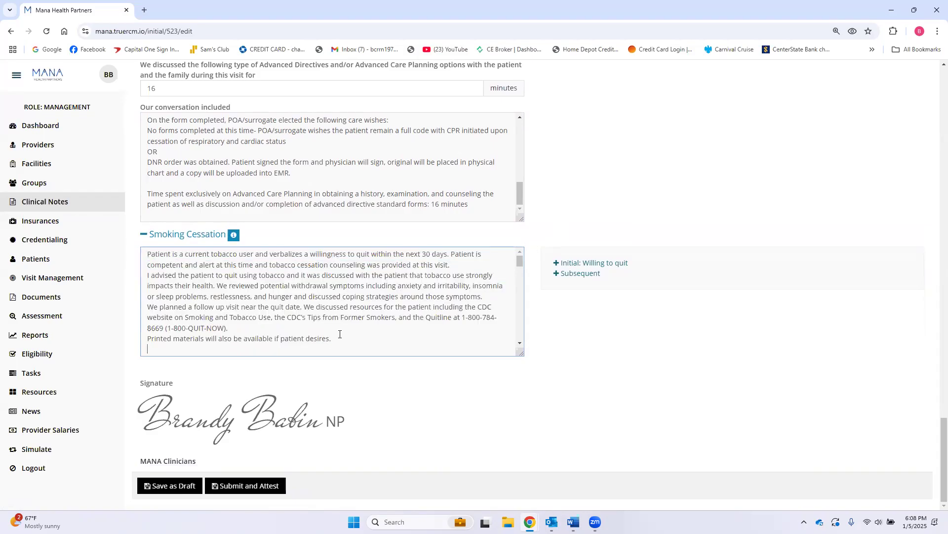
pyautogui.hotkey('shift', 'Up')
pyautogui.hotkey('shift', 'Up')
pyautogui.hotkey('shift', 'Up')
pyautogui.hotkey('shift', 'Up')
pyautogui.hotkey('shift', 'Up')
pyautogui.hotkey('shift', 'Up')
pyautogui.hotkey('shift', 'Up')
pyautogui.hotkey('shift', 'Up')
pyautogui.hotkey('shift', 'Up')
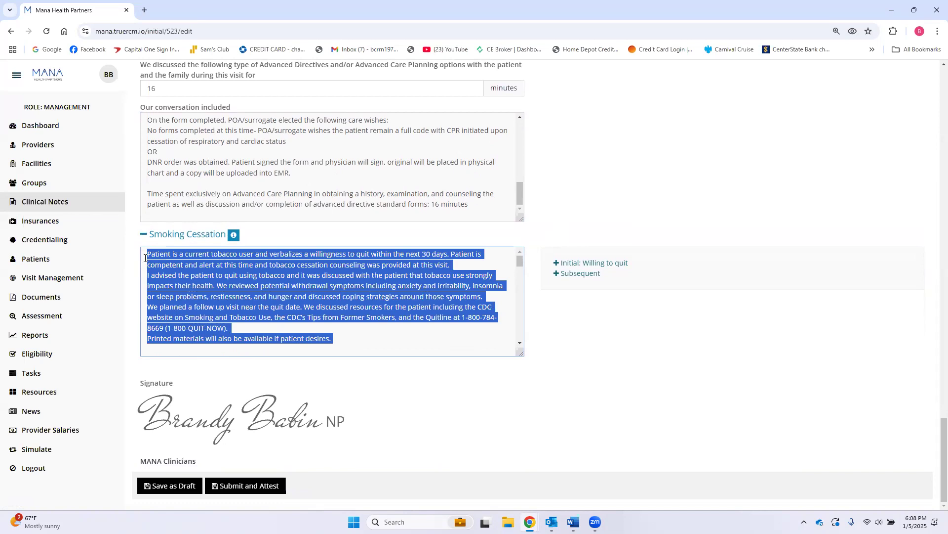
pyautogui.click(359, 337)
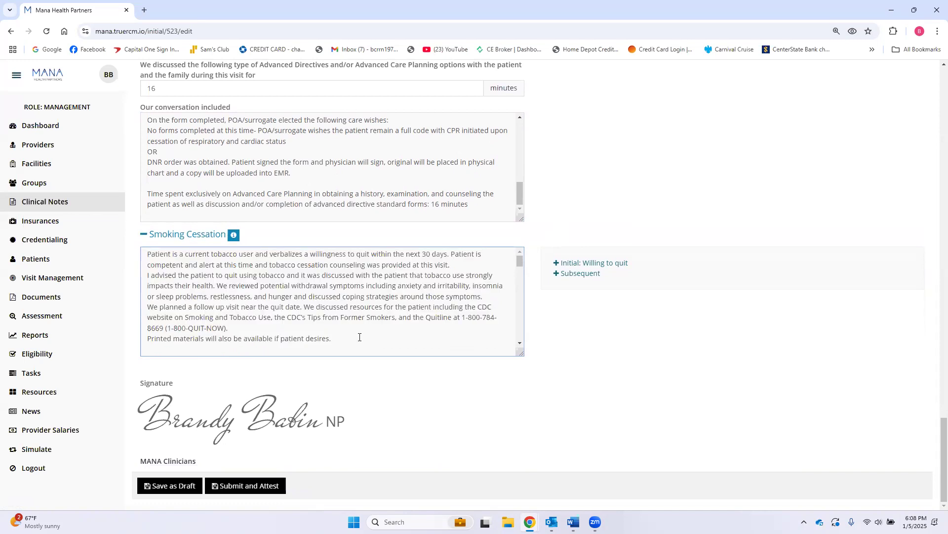
pyautogui.hotkey('ctrl', 'v')
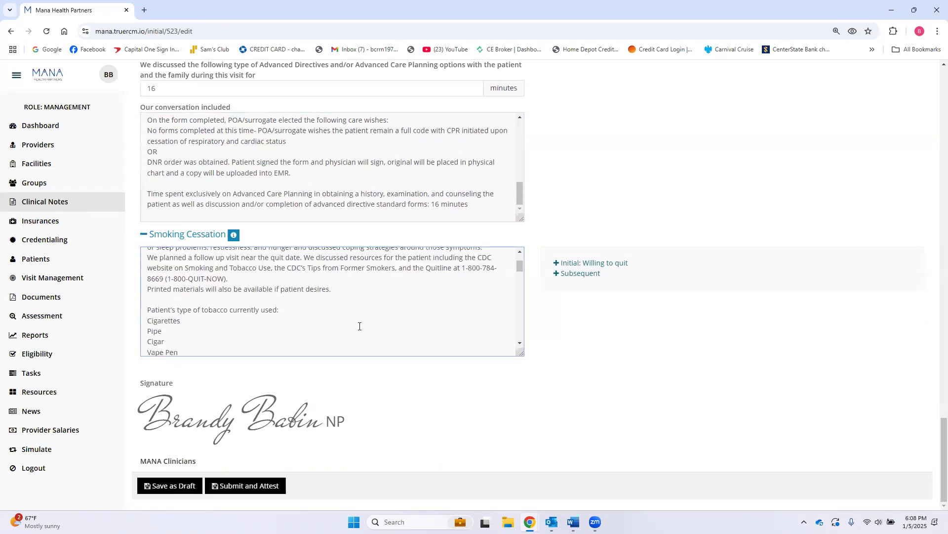
# - Set the patient's type of tobacco to Cigarettes, deleting the Pipe, Cigar and Vape Pen options
pyautogui.scroll(-1, 359, 326)
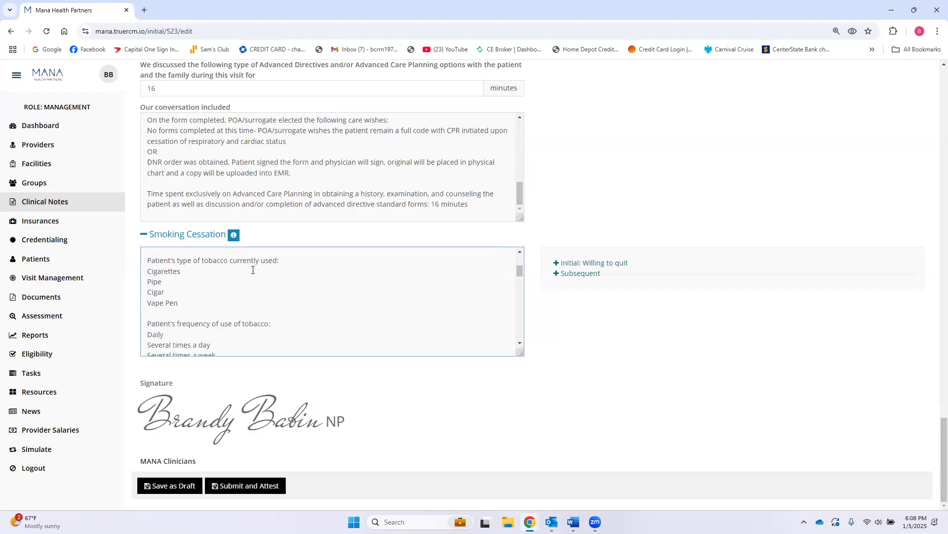
pyautogui.moveTo(146, 260); pyautogui.dragTo(185, 306)
pyautogui.click(187, 306)
pyautogui.click(293, 260)
pyautogui.press('Delete')
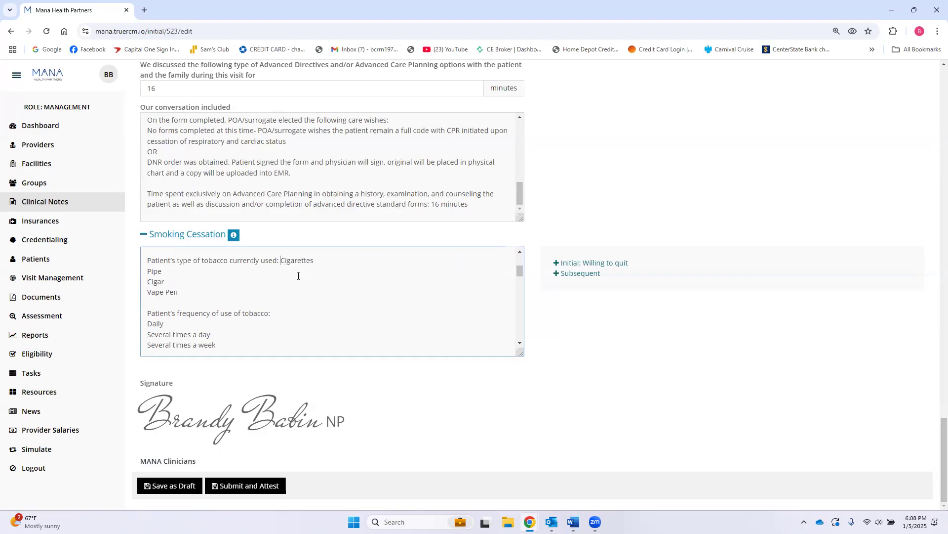
pyautogui.moveTo(181, 292); pyautogui.dragTo(144, 275)
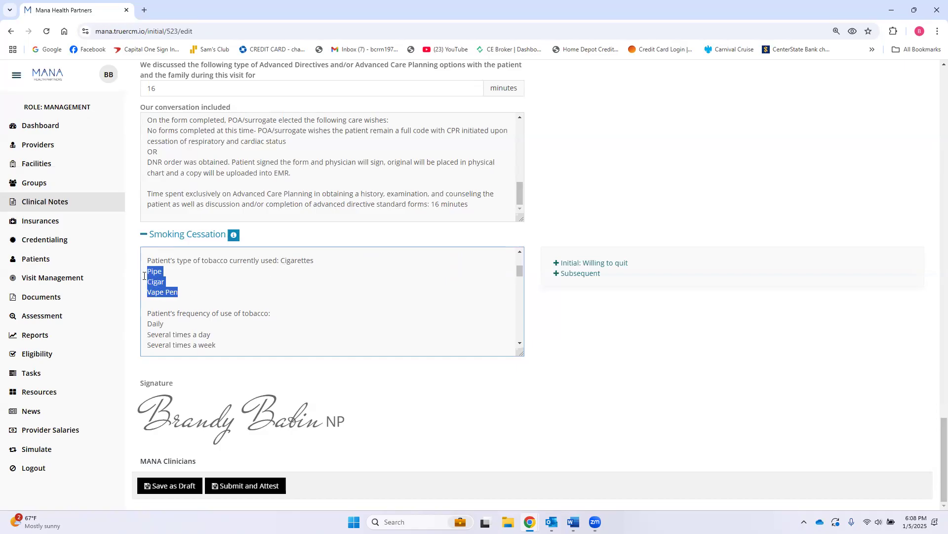
pyautogui.press('Delete')
pyautogui.press('Delete')
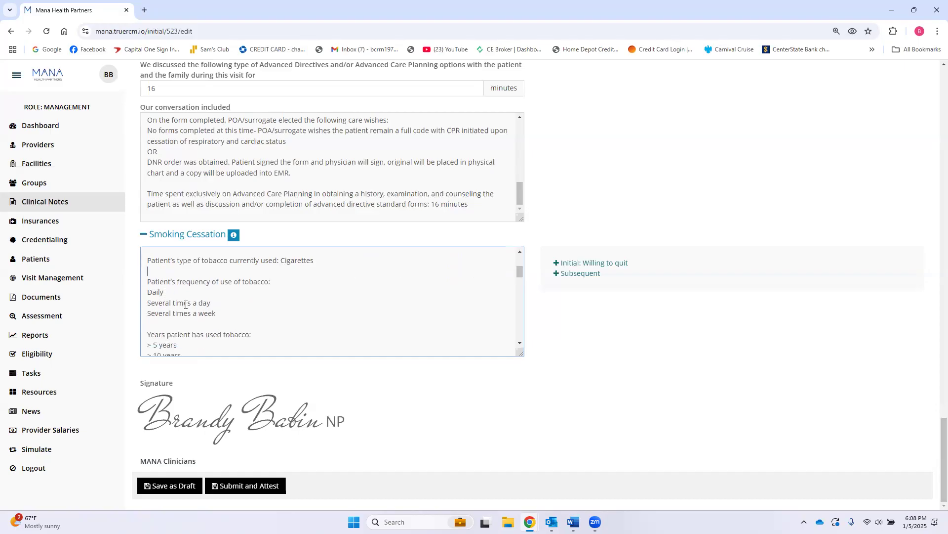
# - Set the patient's frequency of tobacco use to Several times a day, deleting the Daily and Several times a week options
pyautogui.moveTo(175, 292); pyautogui.dragTo(140, 293)
pyautogui.press('Delete')
pyautogui.press('Delete')
pyautogui.press('Delete')
pyautogui.moveTo(223, 296); pyautogui.dragTo(143, 294)
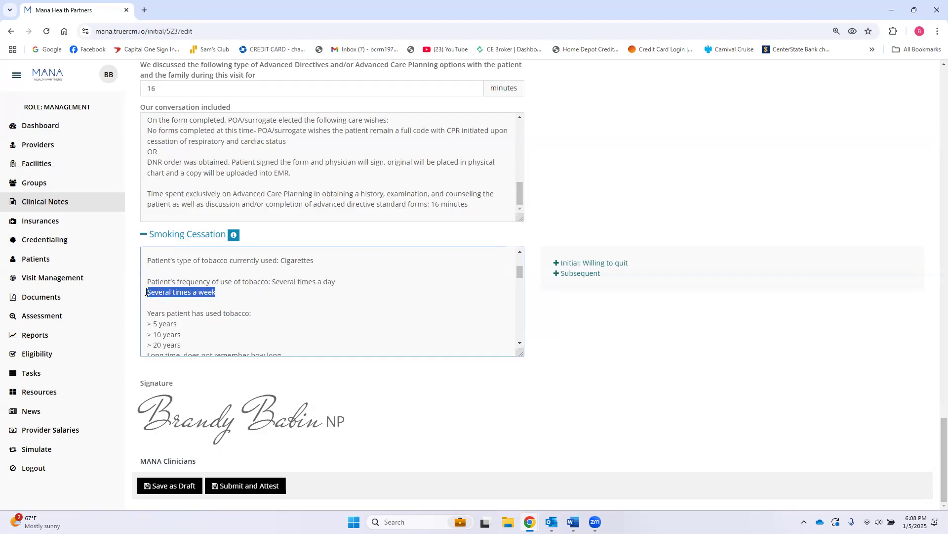
pyautogui.press('Delete')
pyautogui.press('Delete')
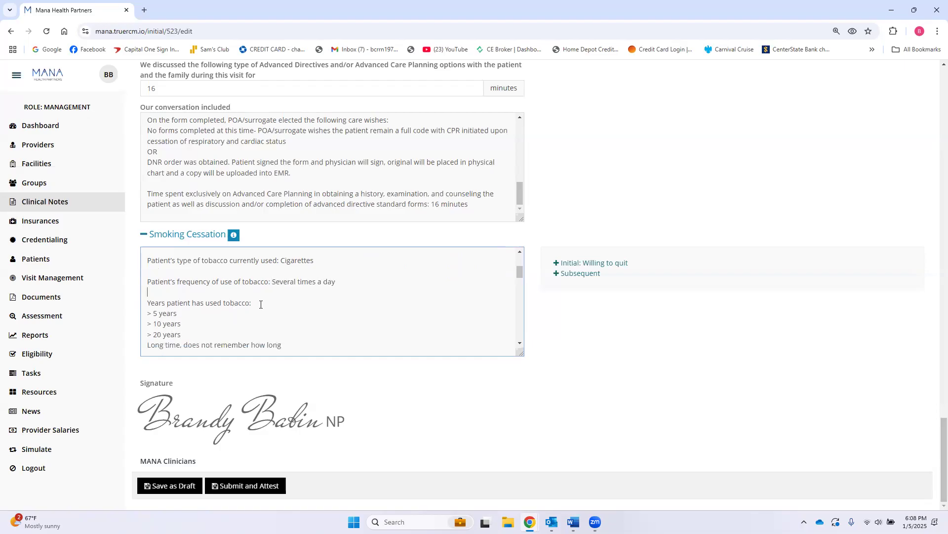
# - Set the years of tobacco use to > 10 years, deleting the > 5 years, > 20 years and Long time options
pyautogui.moveTo(198, 313); pyautogui.dragTo(119, 316)
pyautogui.press('BackSpace')
pyautogui.press('BackSpace')
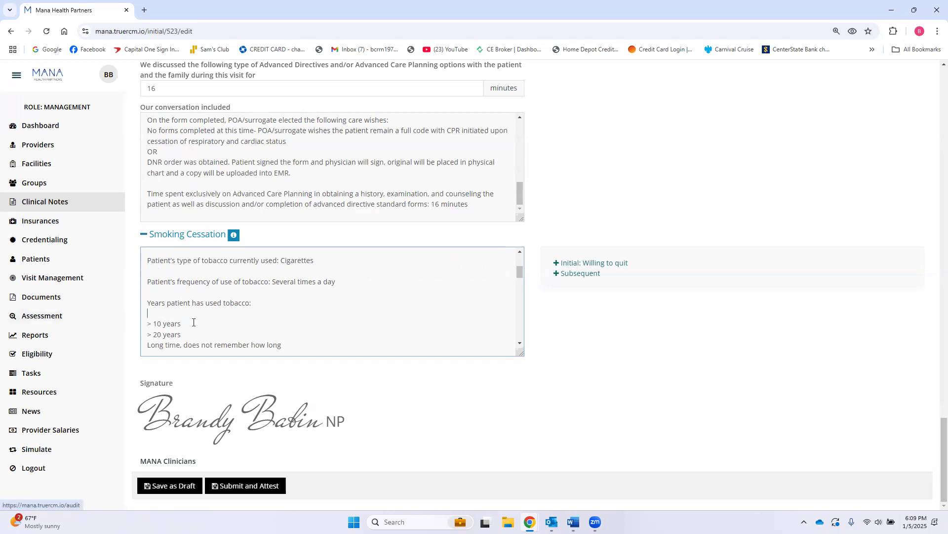
pyautogui.press('Delete')
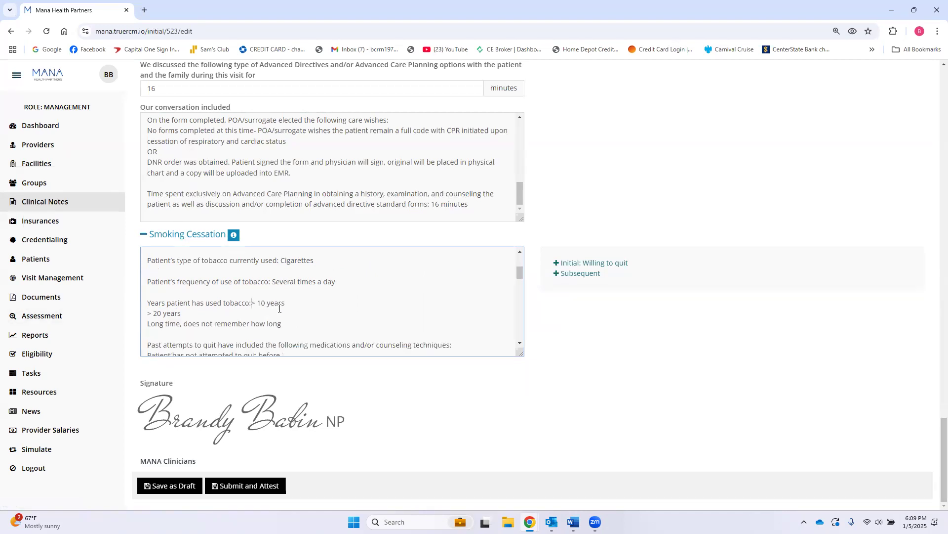
pyautogui.moveTo(284, 325); pyautogui.dragTo(150, 318)
pyautogui.press('Delete')
pyautogui.press('Delete')
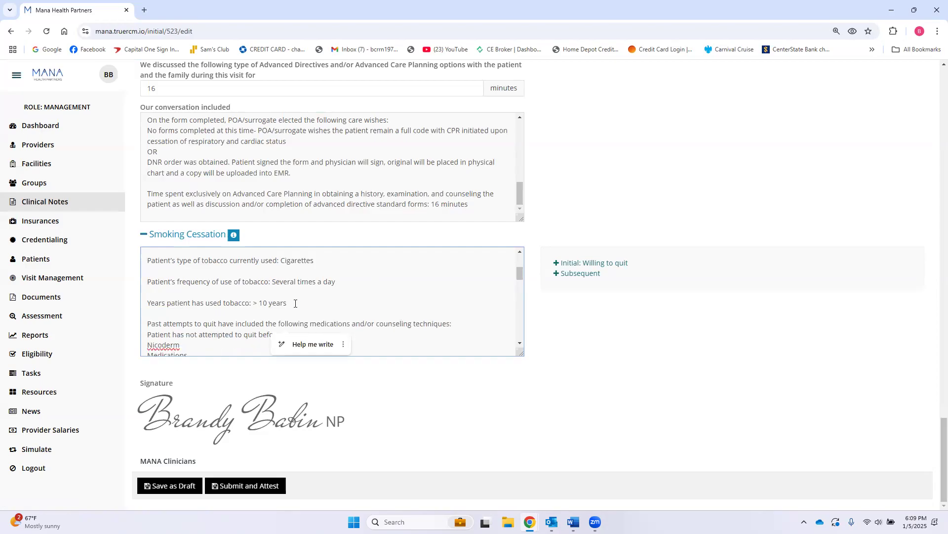
# - Review the rest of the Smoking Cessation text down to the two tobacco cessation counseling time options
pyautogui.scroll(-2, 293, 300)
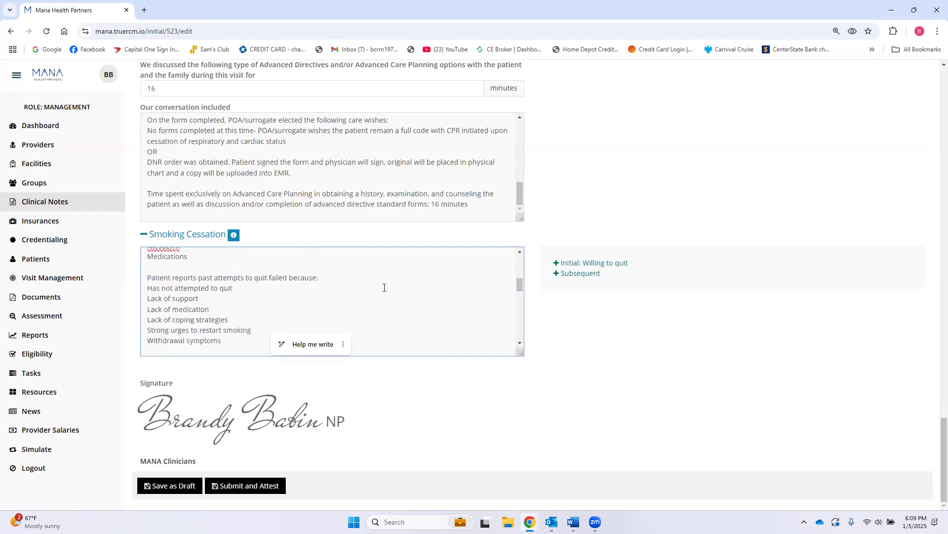
pyautogui.scroll(-8, 460, 319)
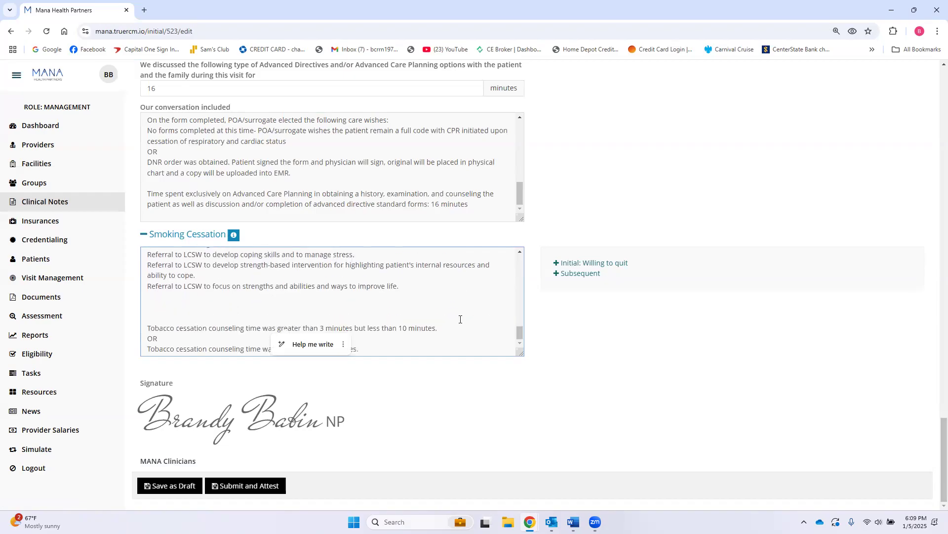
pyautogui.click(474, 327)
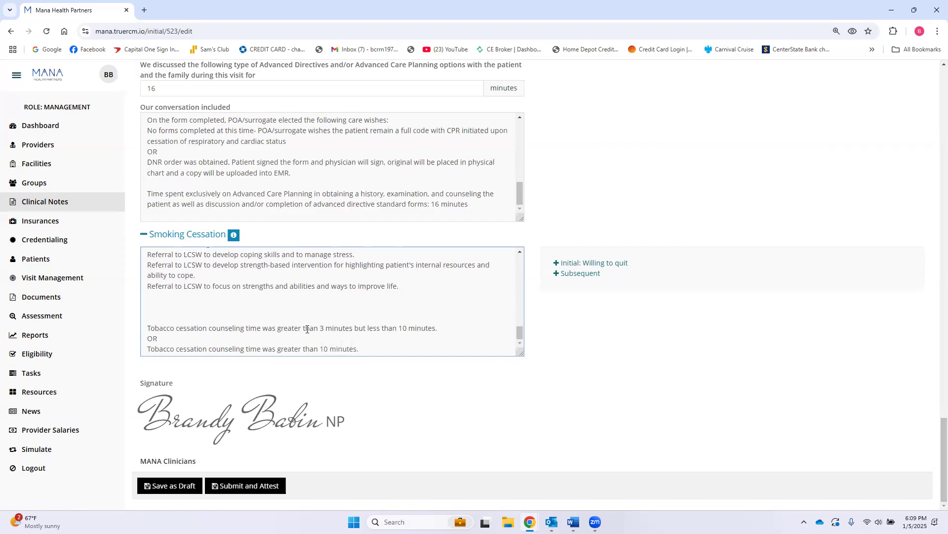
pyautogui.moveTo(320, 329); pyautogui.dragTo(148, 349)
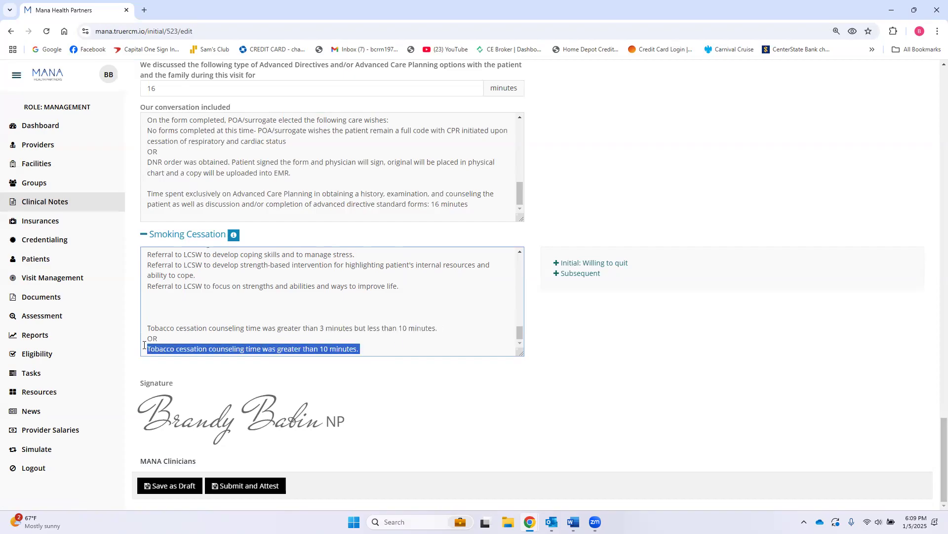
pyautogui.click(402, 342)
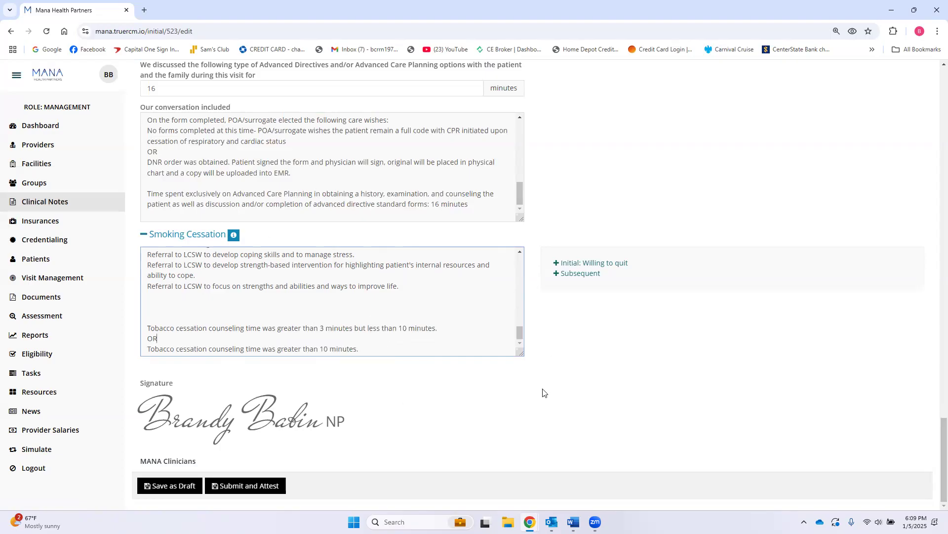
# - Search for ICD code E11.22 and add DM-II w/ Renal w/ CKD to the note's ICD codes
pyautogui.scroll(1, 574, 414)
pyautogui.scroll(15, 574, 414)
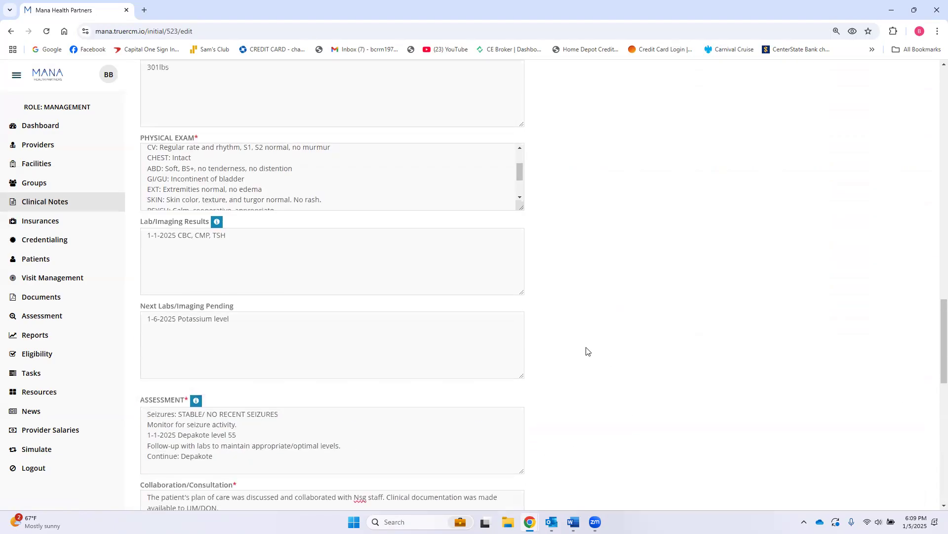
pyautogui.scroll(6, 589, 347)
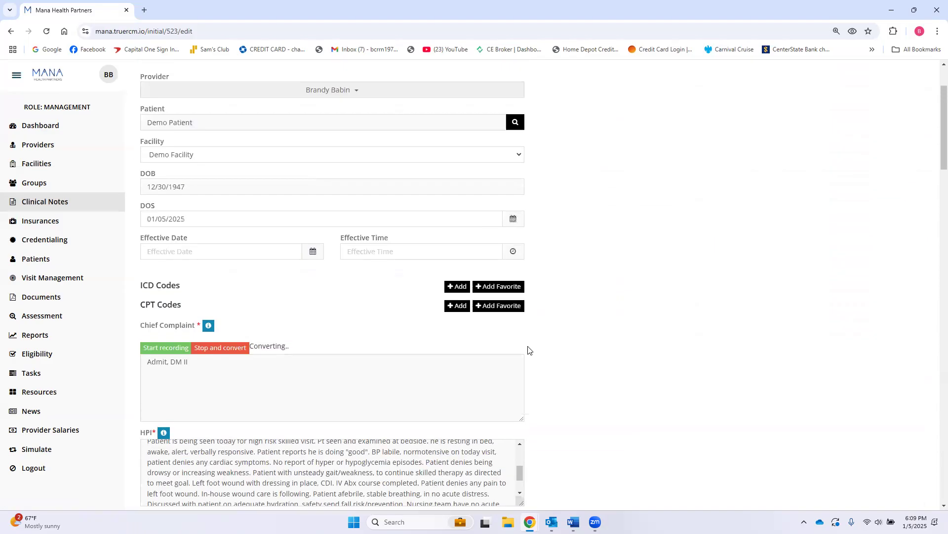
pyautogui.click(460, 287)
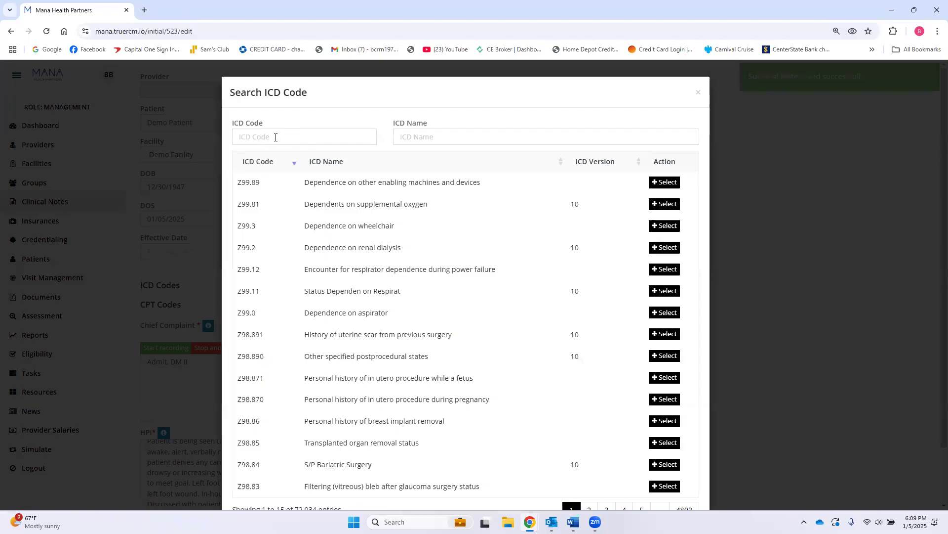
pyautogui.click(276, 137)
pyautogui.write('e11.22')
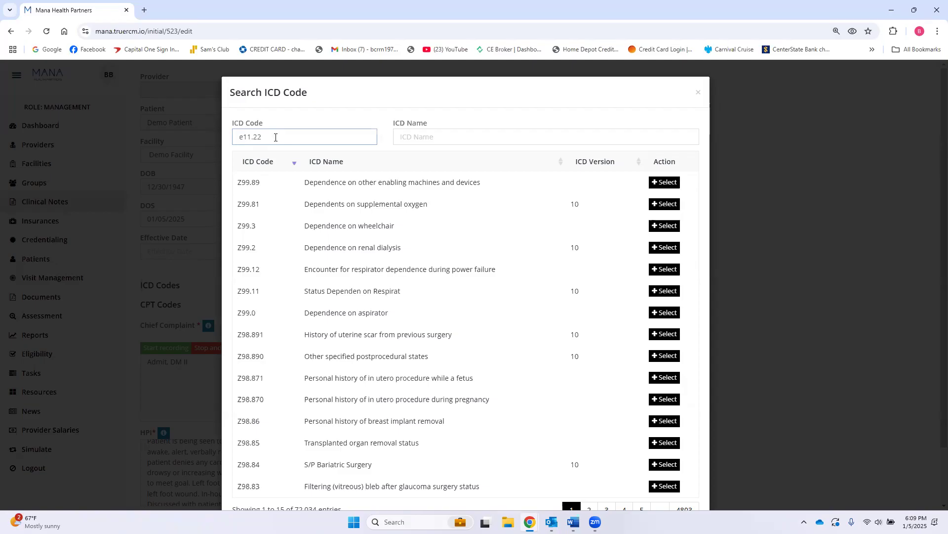
pyautogui.scroll(-1, 436, 245)
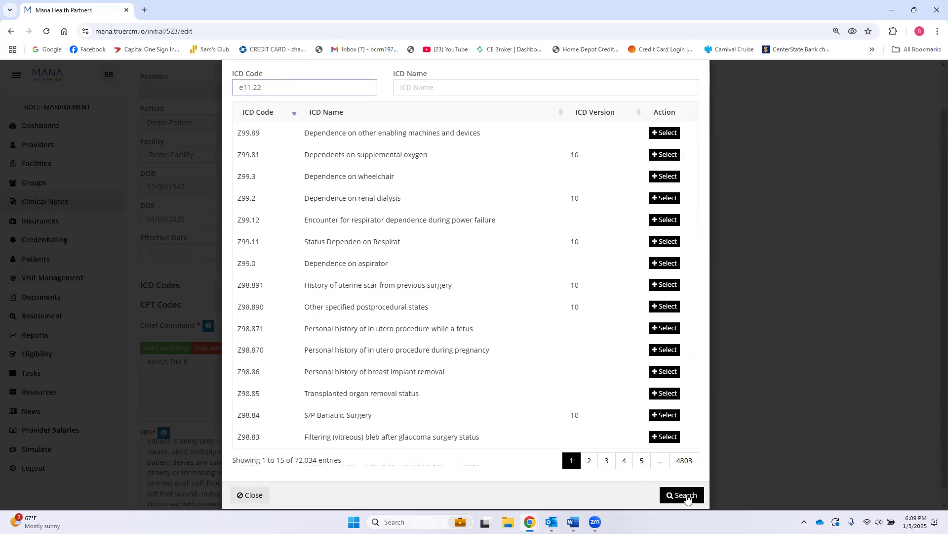
pyautogui.click(686, 496)
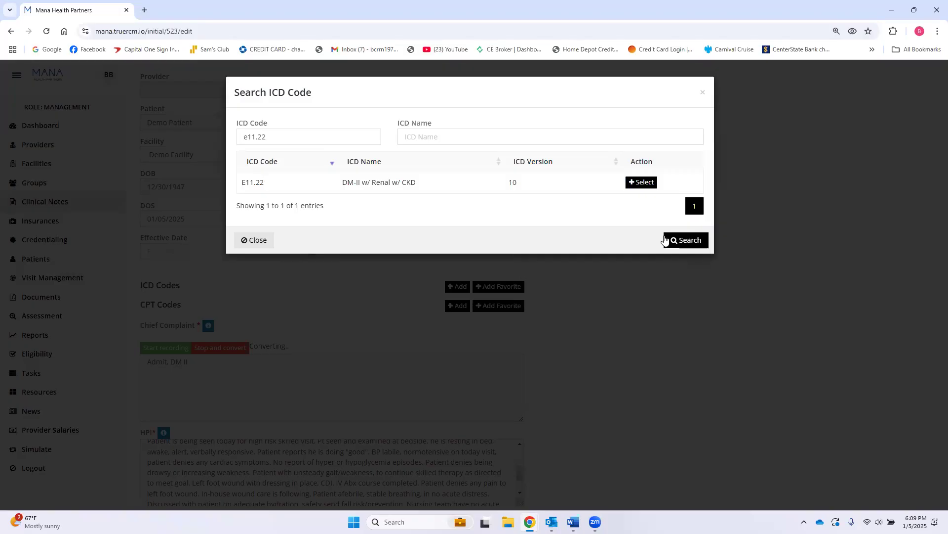
pyautogui.click(641, 184)
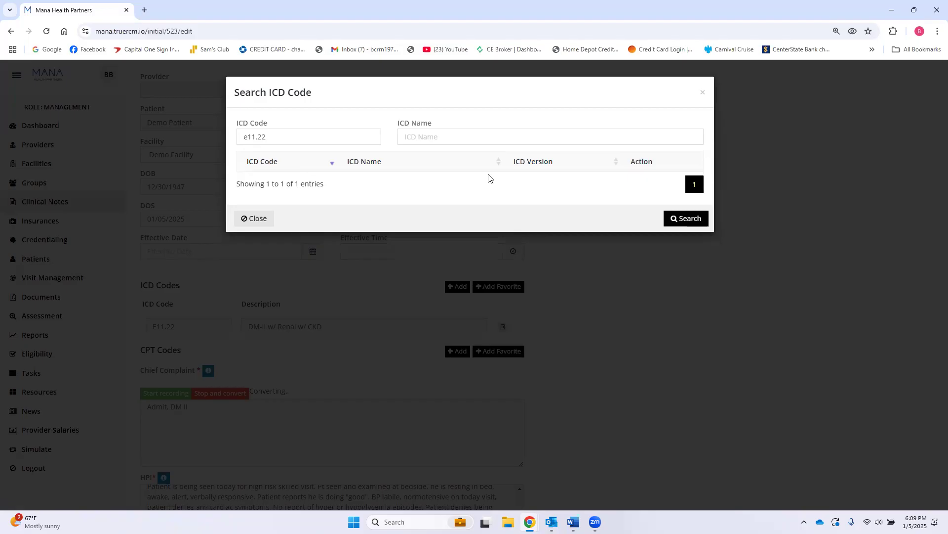
# - Search for ICD code I48.91 and add the Atrial Fibrillation entry to the note
pyautogui.moveTo(295, 140); pyautogui.dragTo(212, 140)
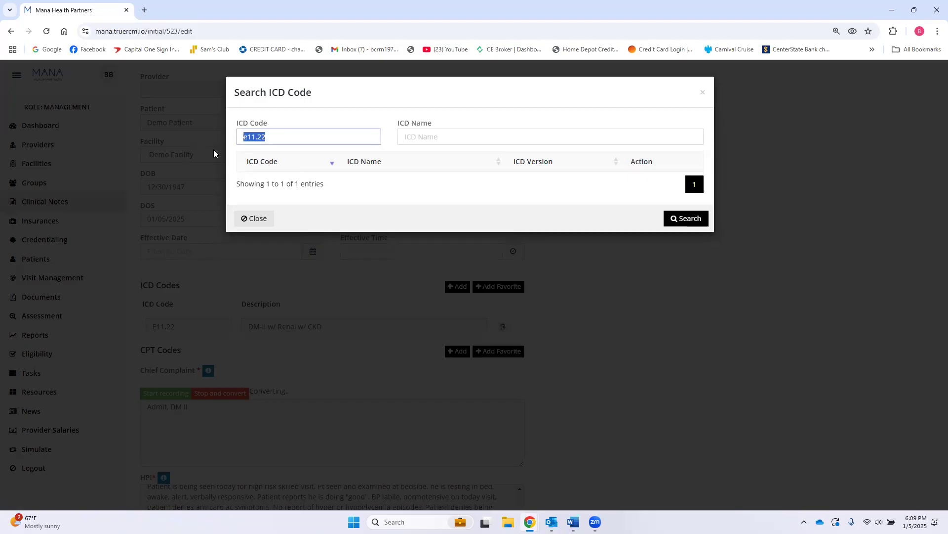
pyautogui.write('i48.91')
pyautogui.click(690, 218)
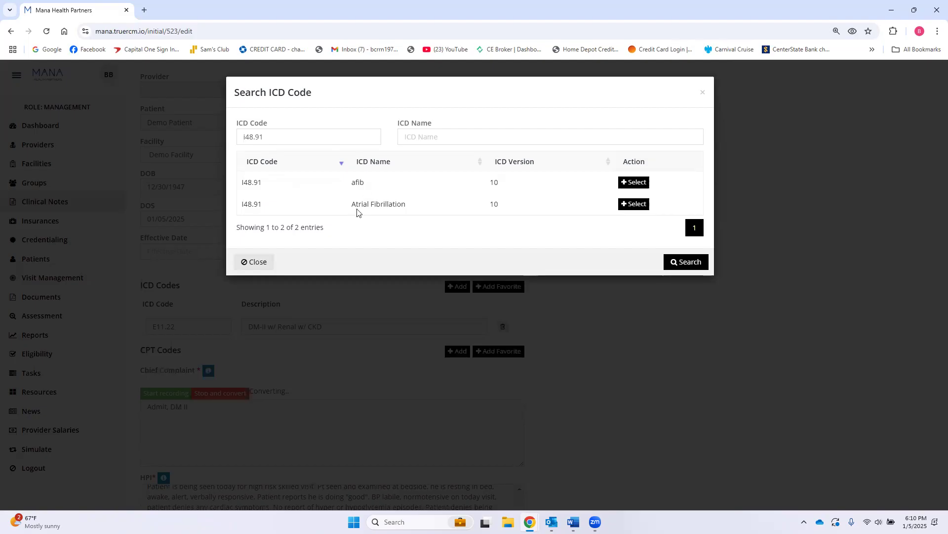
pyautogui.click(634, 204)
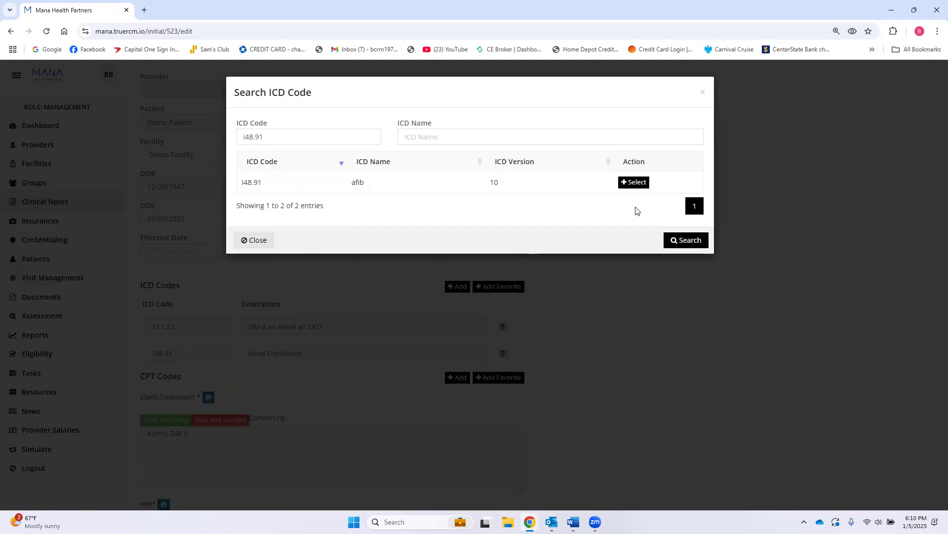
# - Add ICD code F33.1, Major depressive disorder, recurrent, moderate, and close the ICD code search
pyautogui.moveTo(273, 137); pyautogui.dragTo(225, 149)
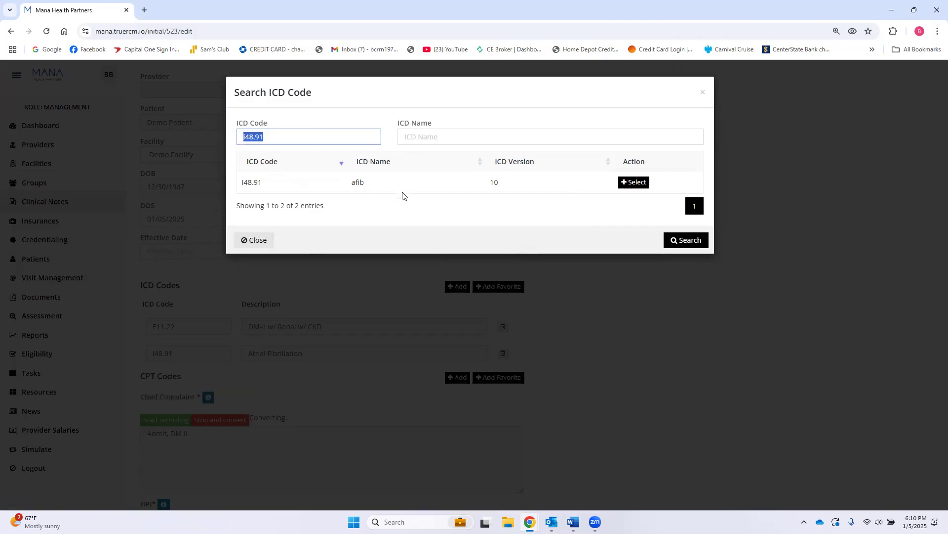
pyautogui.write('f33.1')
pyautogui.click(686, 240)
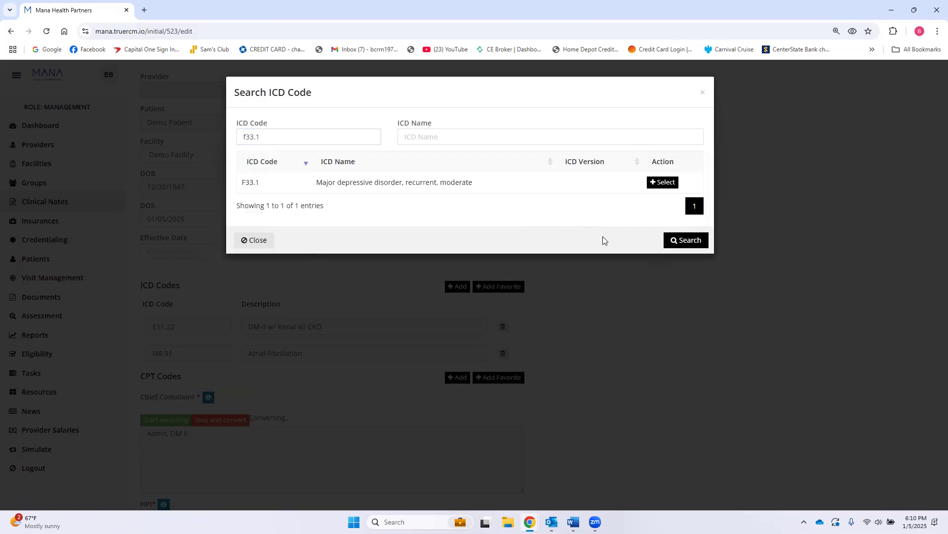
pyautogui.click(662, 182)
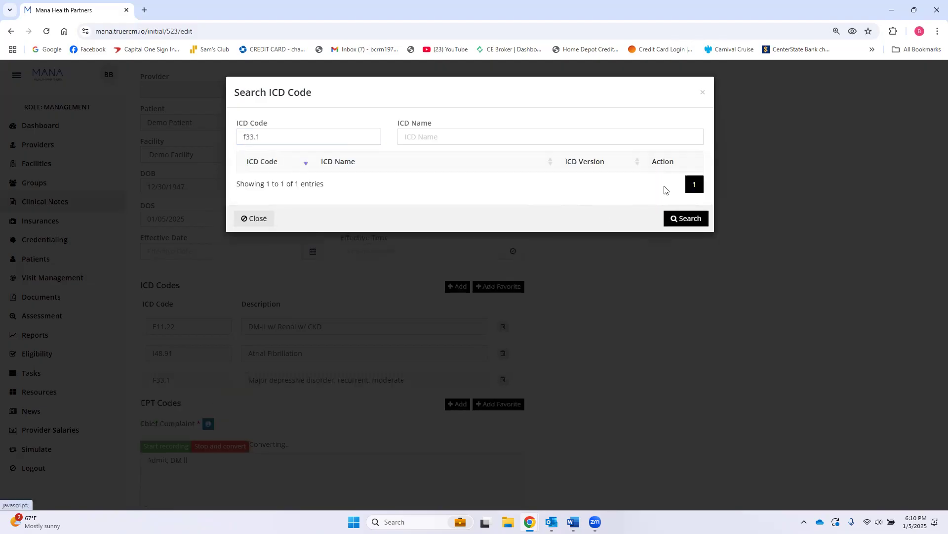
pyautogui.click(703, 94)
# - Search for CPT code 99310 and add the SNF Subseq Visit - High entry to the note's CPT codes
pyautogui.scroll(-1, 650, 221)
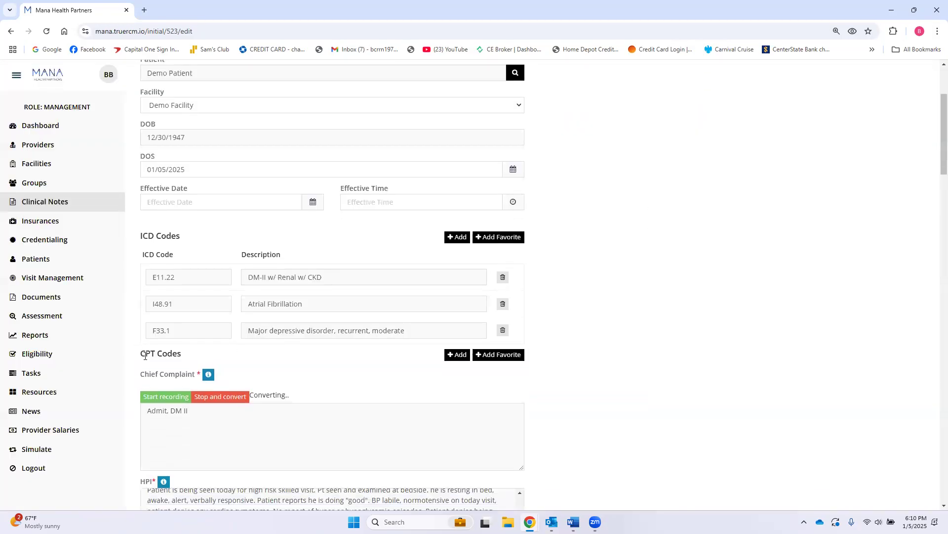
pyautogui.click(456, 355)
pyautogui.click(323, 136)
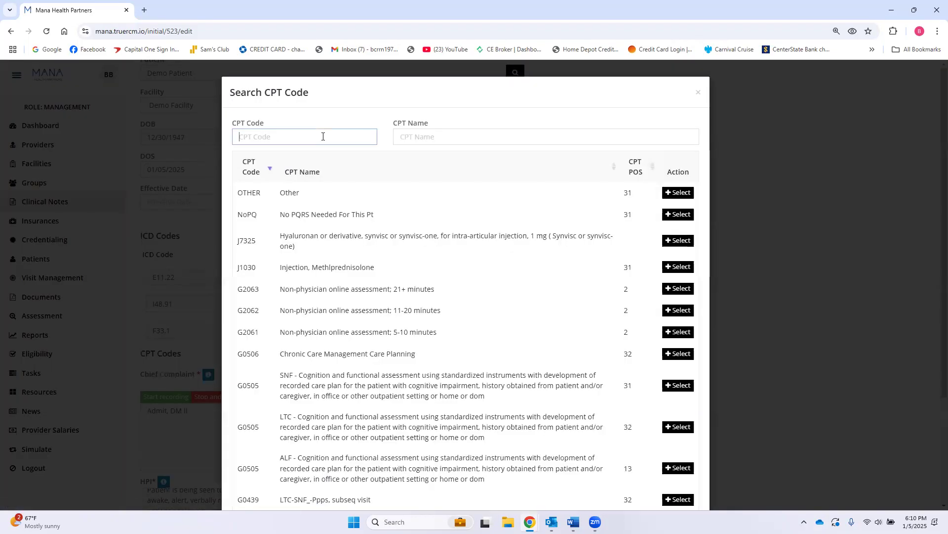
pyautogui.write('99310')
pyautogui.scroll(-3, 539, 297)
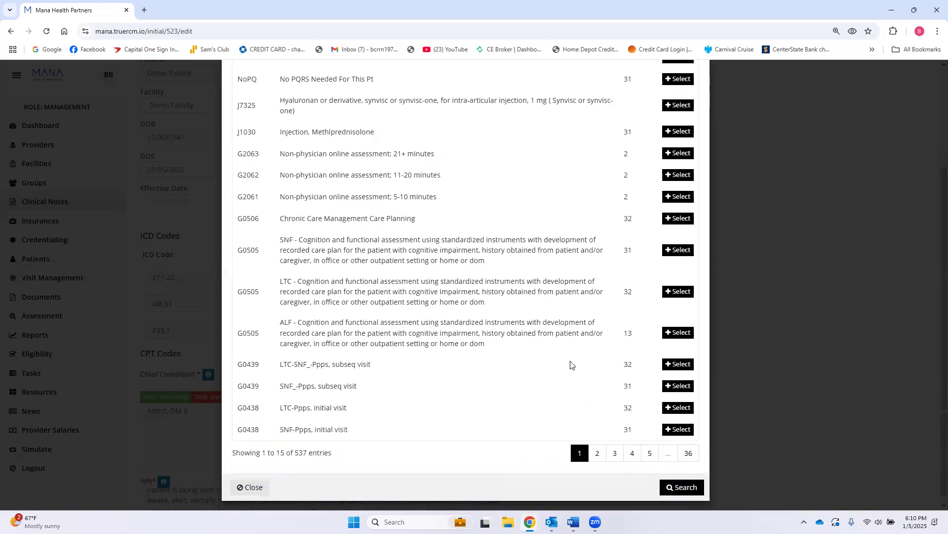
pyautogui.click(684, 482)
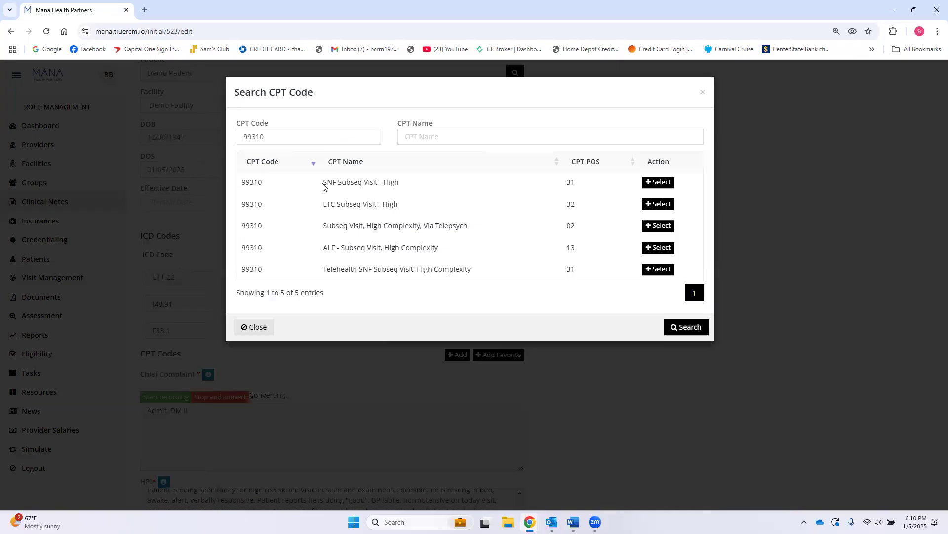
pyautogui.moveTo(324, 183); pyautogui.dragTo(336, 205)
pyautogui.click(658, 182)
# - Search for CPT code 99497 and add the SNF Advance care planning entry with POS 31
pyautogui.moveTo(277, 138); pyautogui.dragTo(196, 138)
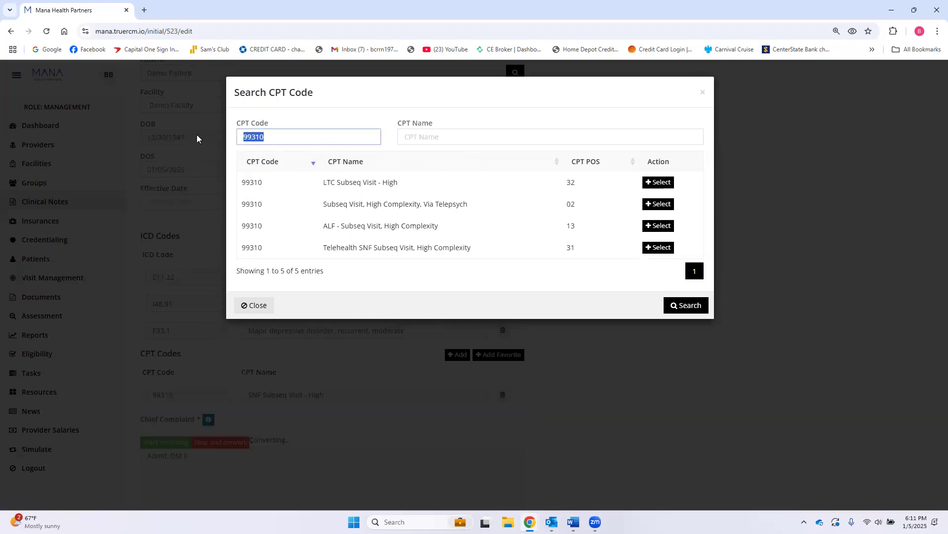
pyautogui.write('99497')
pyautogui.click(682, 307)
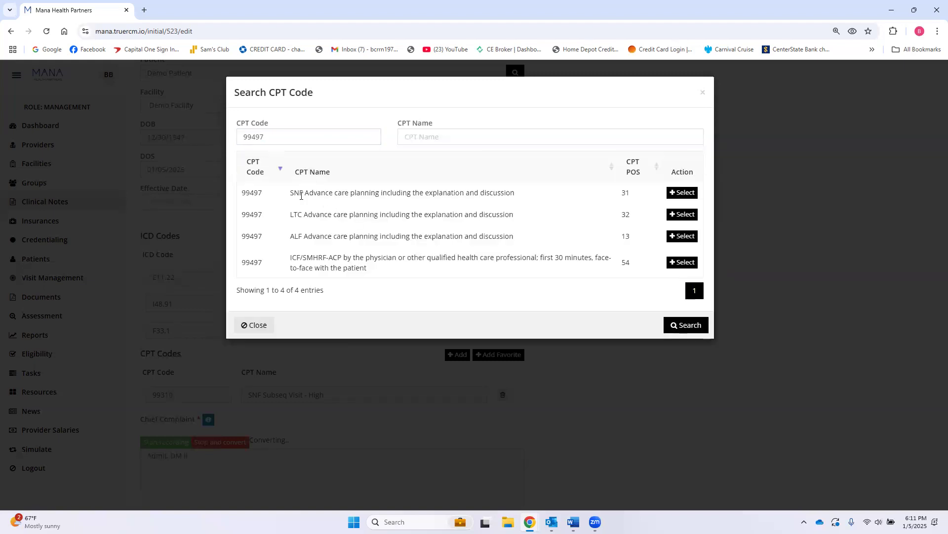
pyautogui.moveTo(286, 197); pyautogui.dragTo(303, 196)
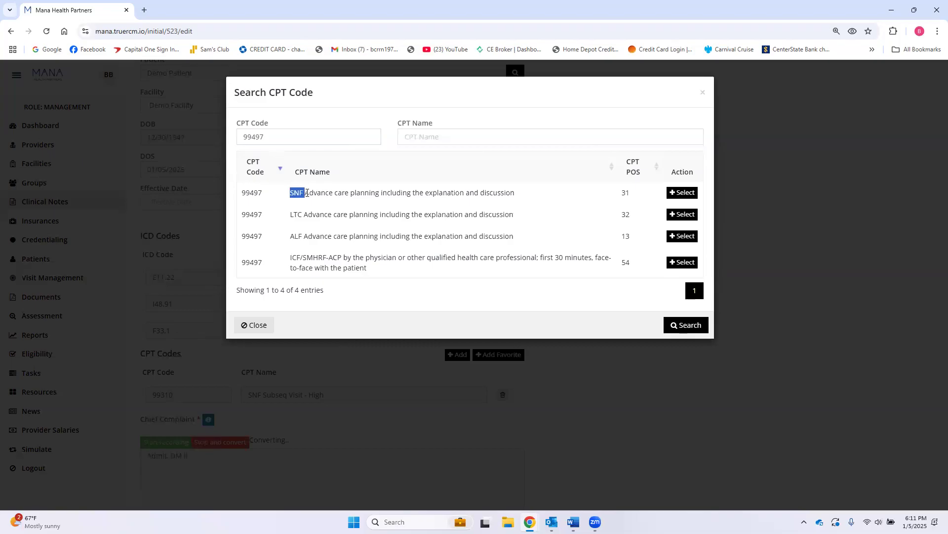
pyautogui.click(685, 193)
# - Add CPT code 99407, the SNF smoking cessation counseling >10 Min entry, and close the CPT code search
pyautogui.moveTo(341, 138); pyautogui.dragTo(208, 149)
pyautogui.write('99407')
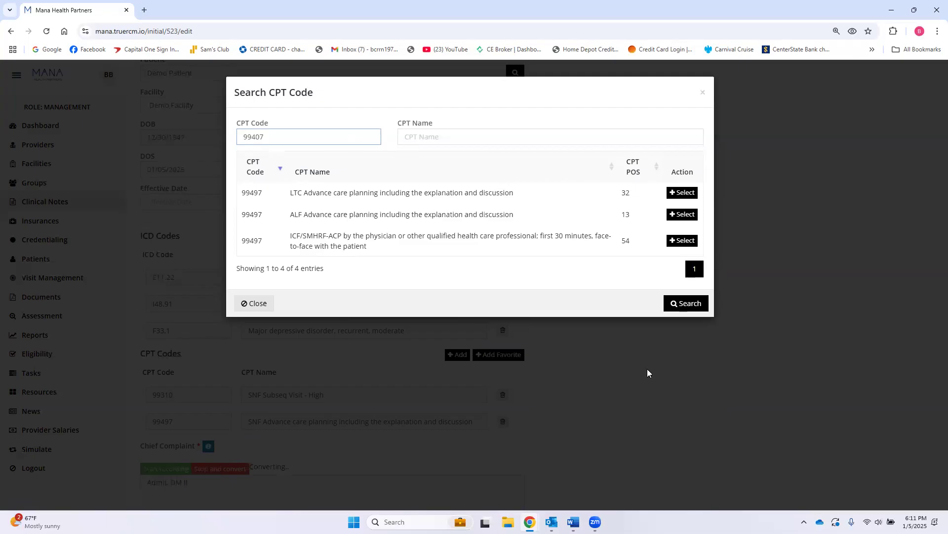
pyautogui.click(690, 304)
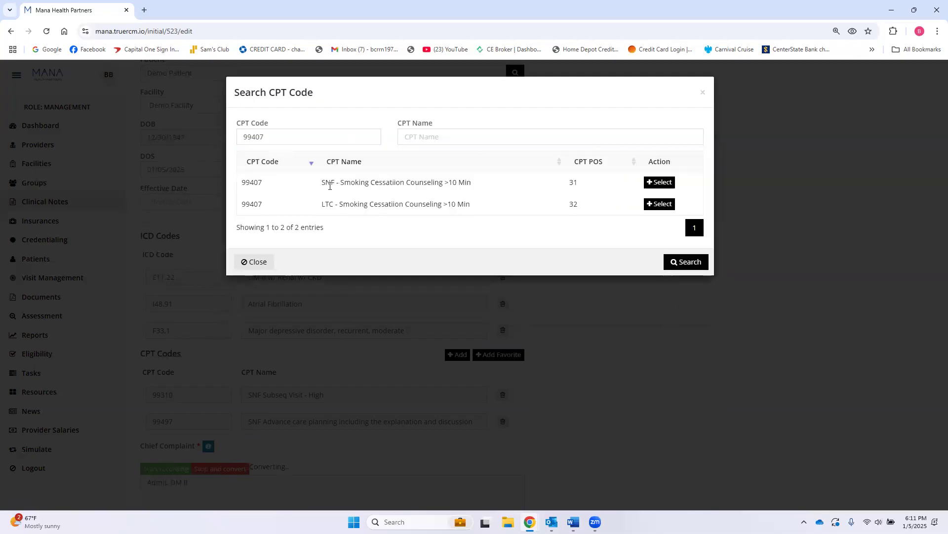
pyautogui.click(660, 182)
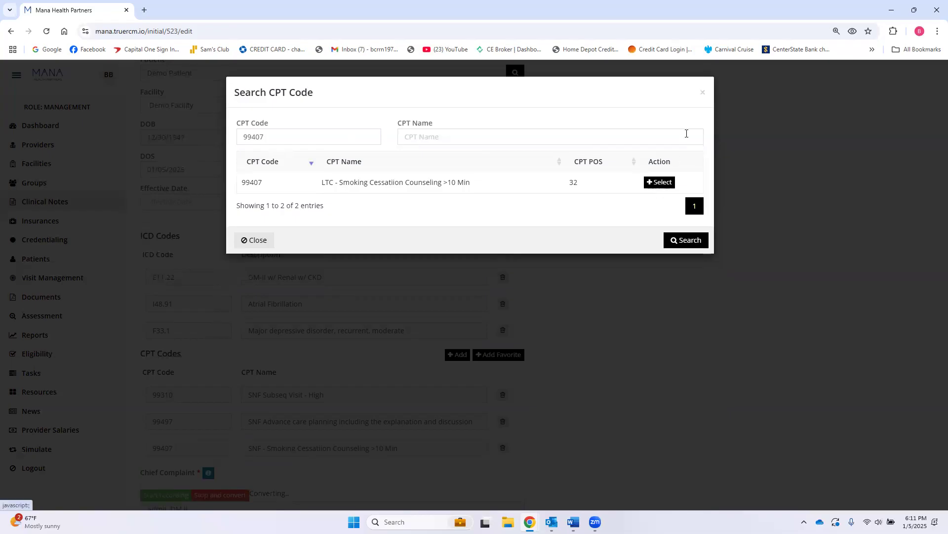
pyautogui.click(703, 93)
# - Check the added ICD and CPT codes, save the note as a draft and minimize the browser window
pyautogui.scroll(-2, 375, 268)
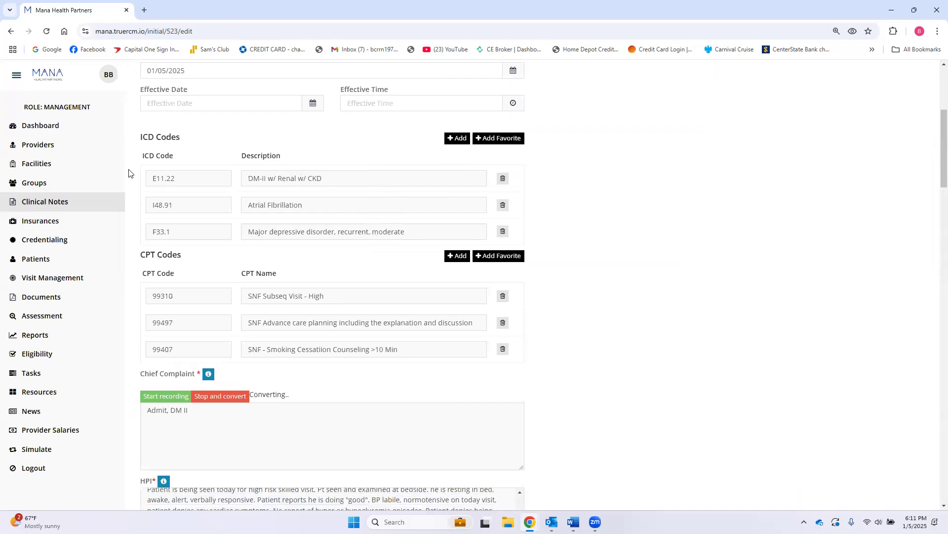
pyautogui.scroll(-2, 362, 225)
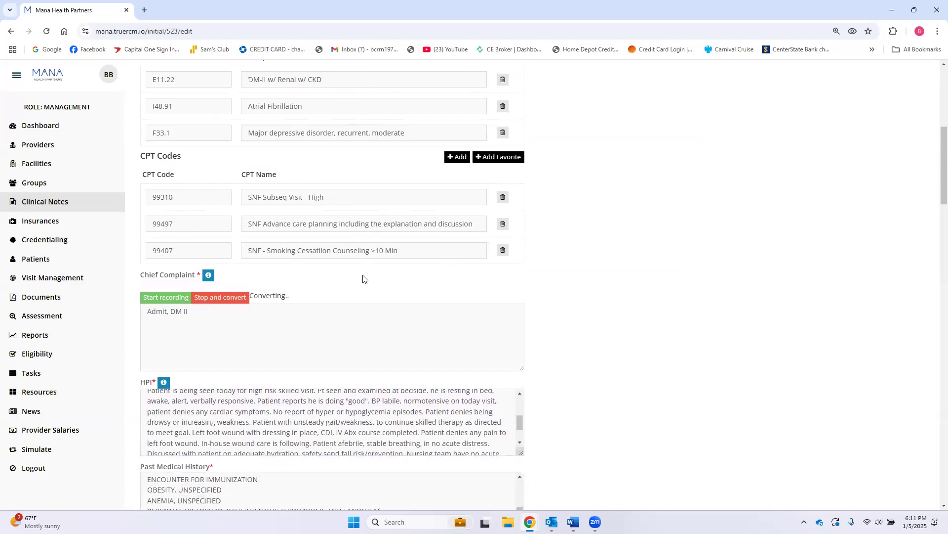
pyautogui.moveTo(935, 157); pyautogui.dragTo(935, 460)
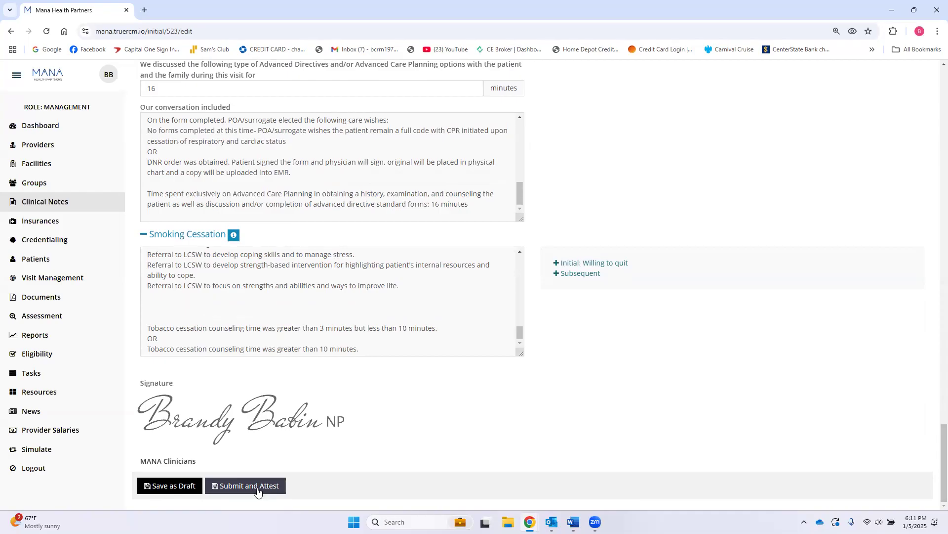
pyautogui.click(170, 489)
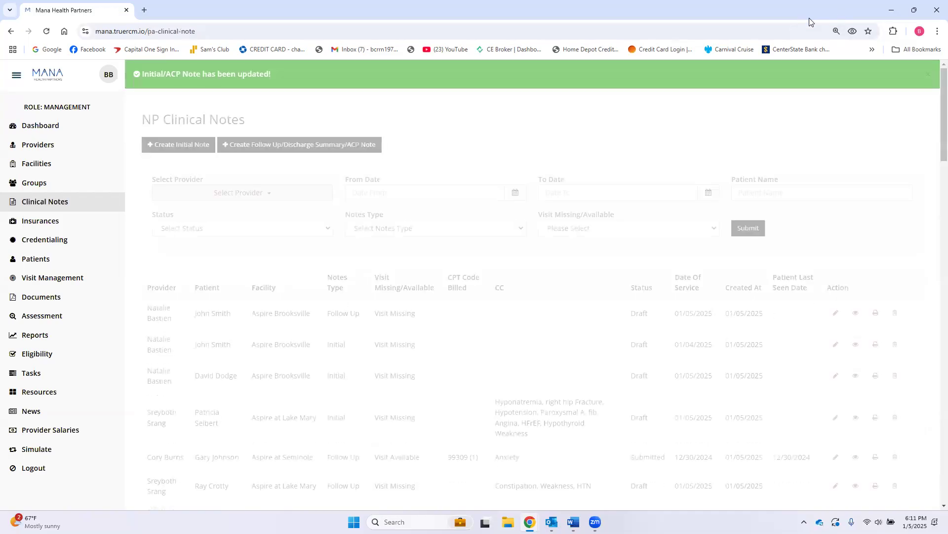
pyautogui.click(891, 10)
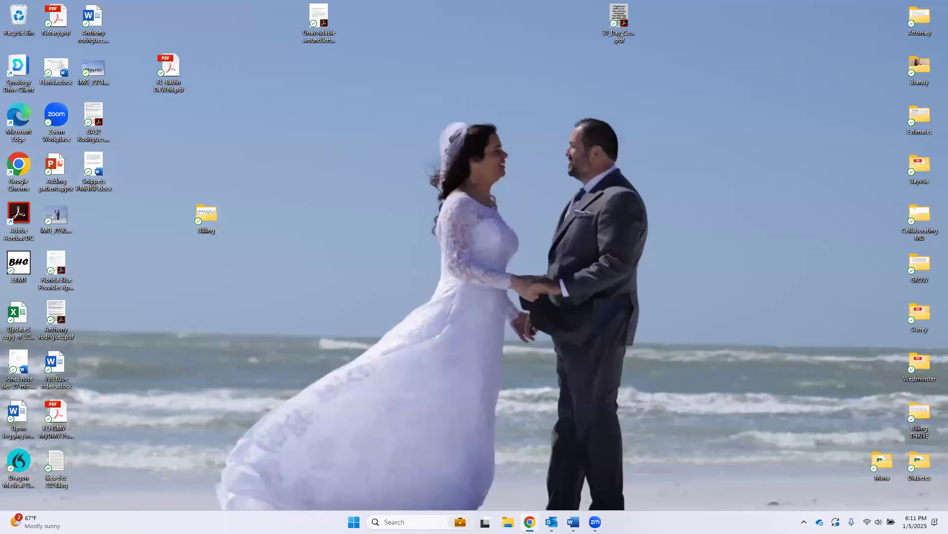